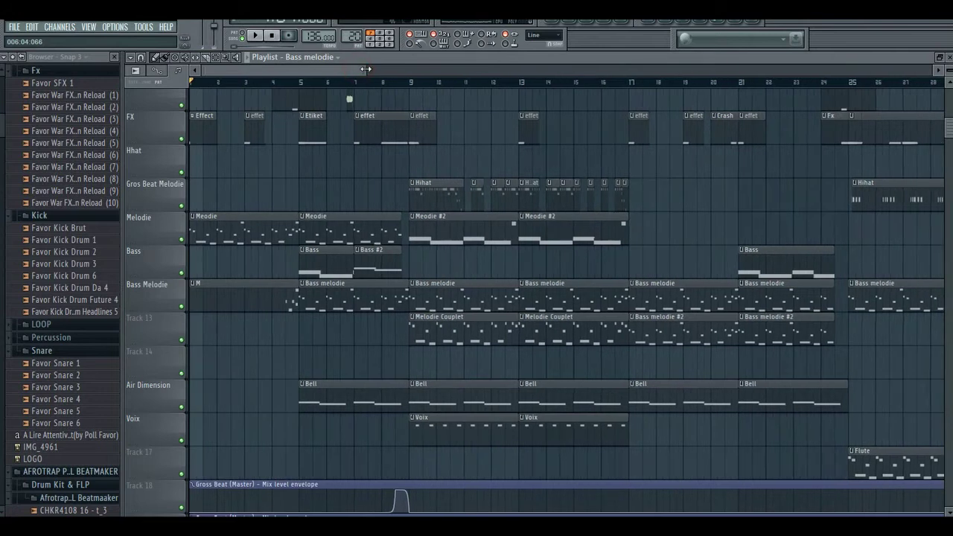
# Select bars 1 to 4 on the playlist timeline and play that section of the song.
pyautogui.scroll(2, 462, 135)
pyautogui.scroll(3, 462, 135)
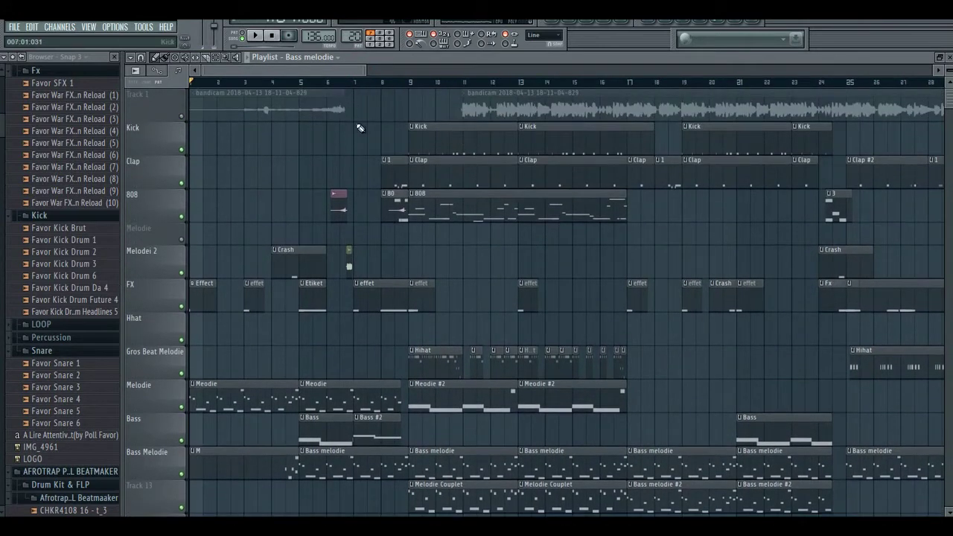
pyautogui.scroll(-1, 360, 128)
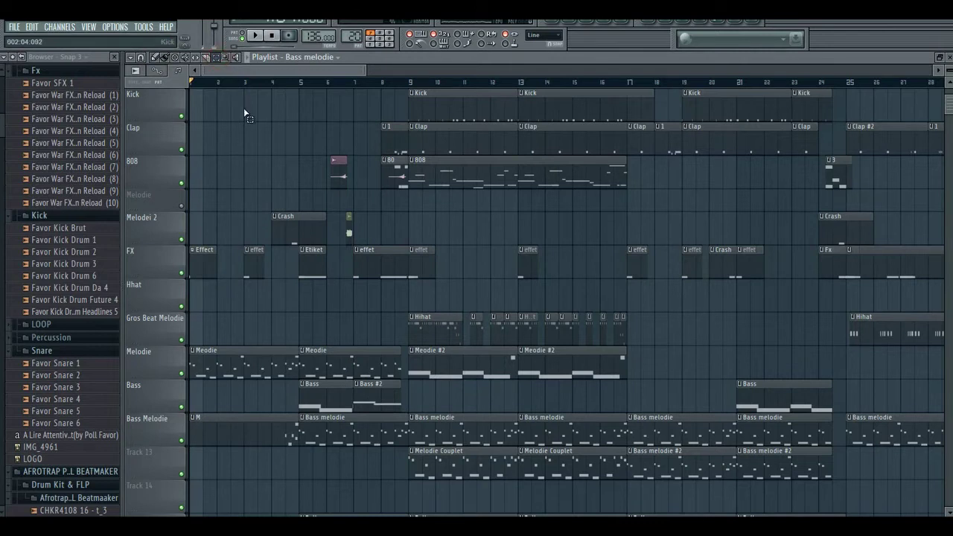
pyautogui.scroll(1, 252, 108)
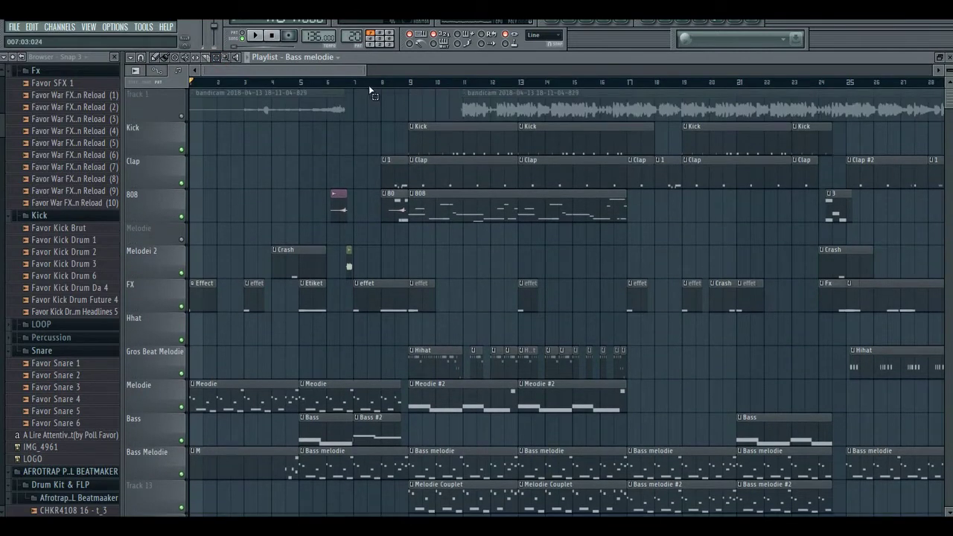
pyautogui.scroll(-1, 369, 85)
pyautogui.scroll(-1, 356, 94)
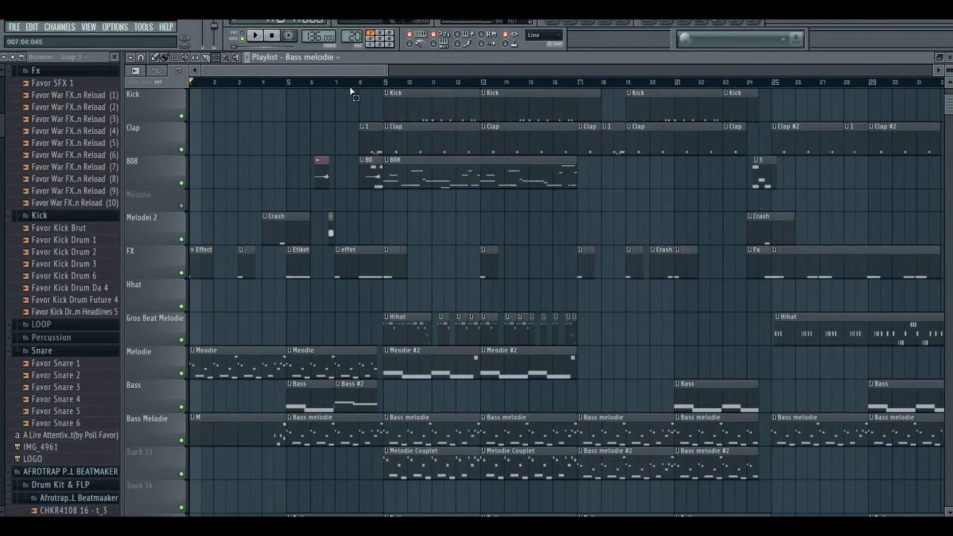
pyautogui.moveTo(285, 85); pyautogui.dragTo(190, 82)
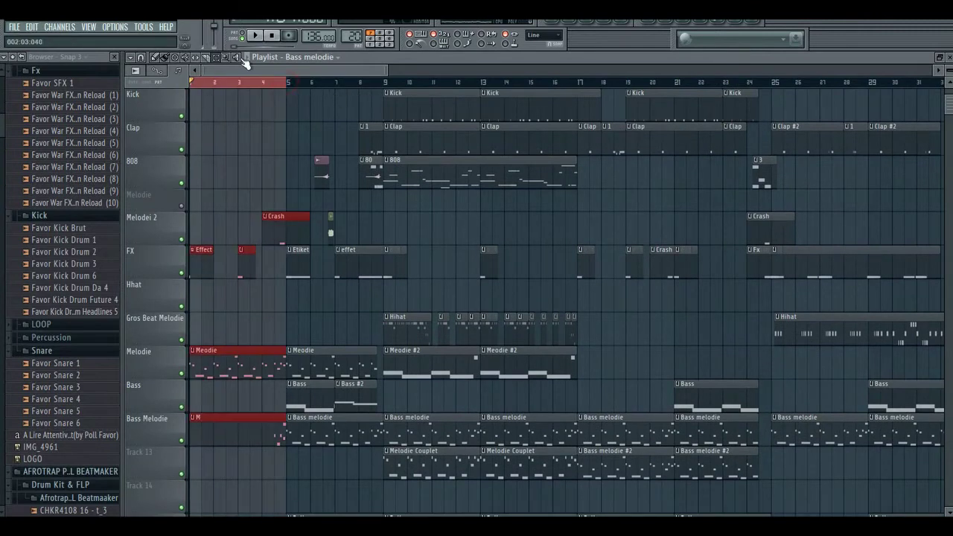
pyautogui.click(256, 36)
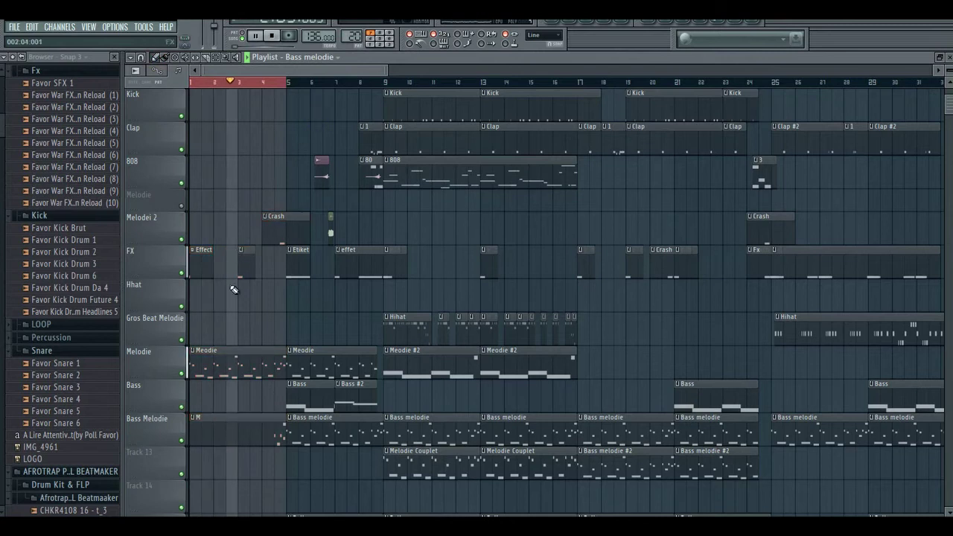
# Open the Meodie pattern's Hypersonic 2 notes in the piano roll and play them in pattern mode.
pyautogui.click(241, 366)
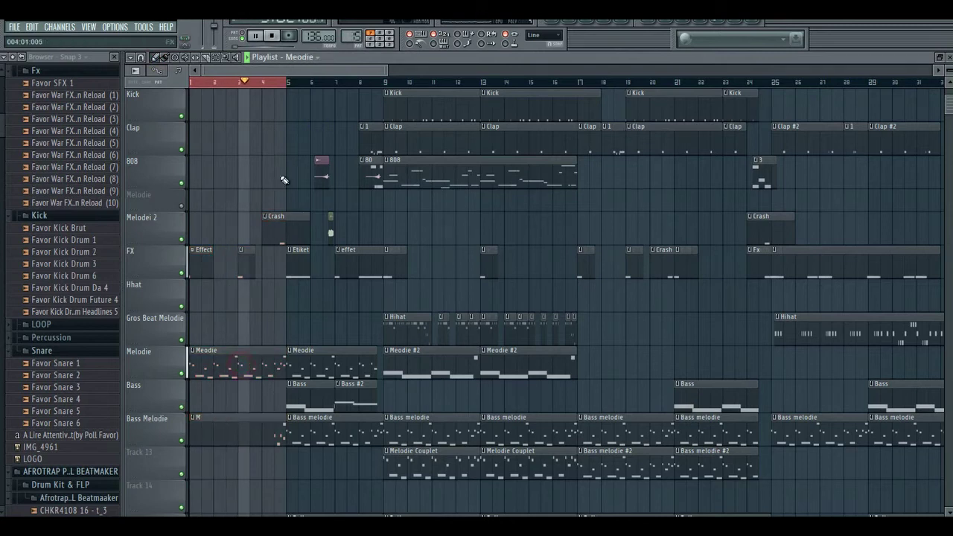
pyautogui.click(275, 40)
pyautogui.scroll(-1, 313, 167)
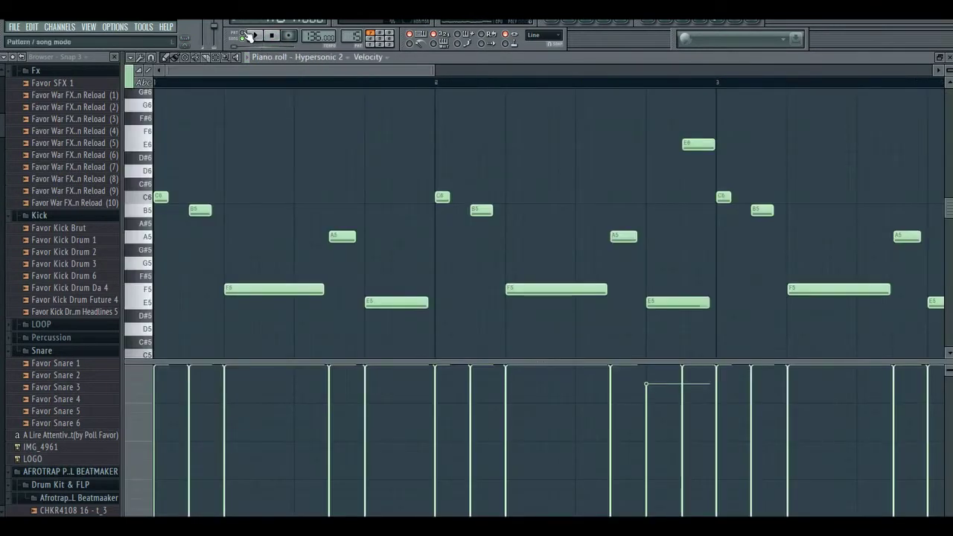
pyautogui.click(245, 34)
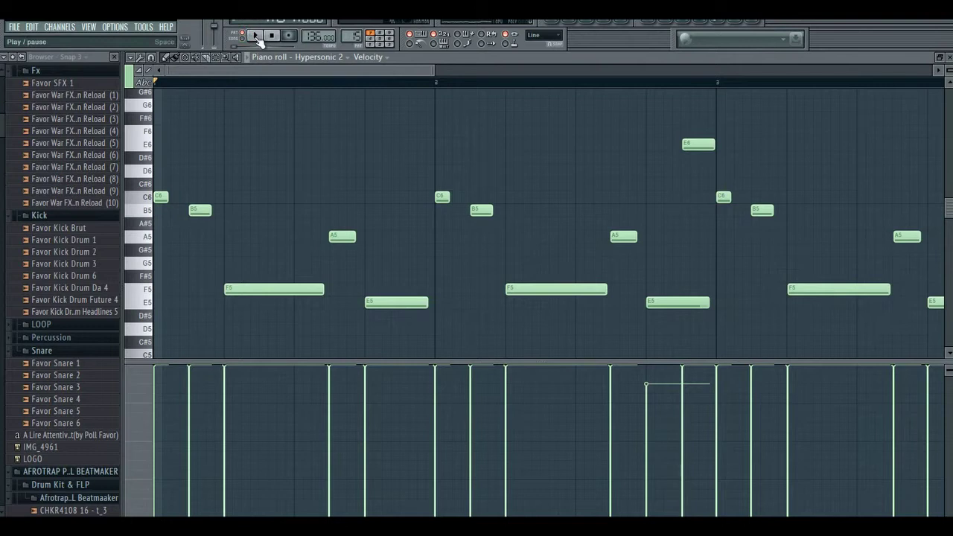
pyautogui.click(256, 36)
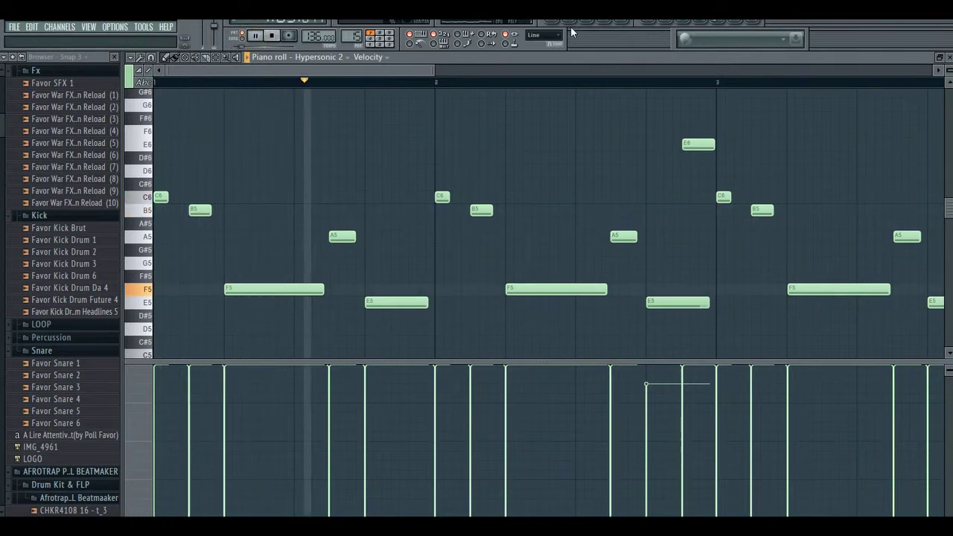
pyautogui.press('F6')
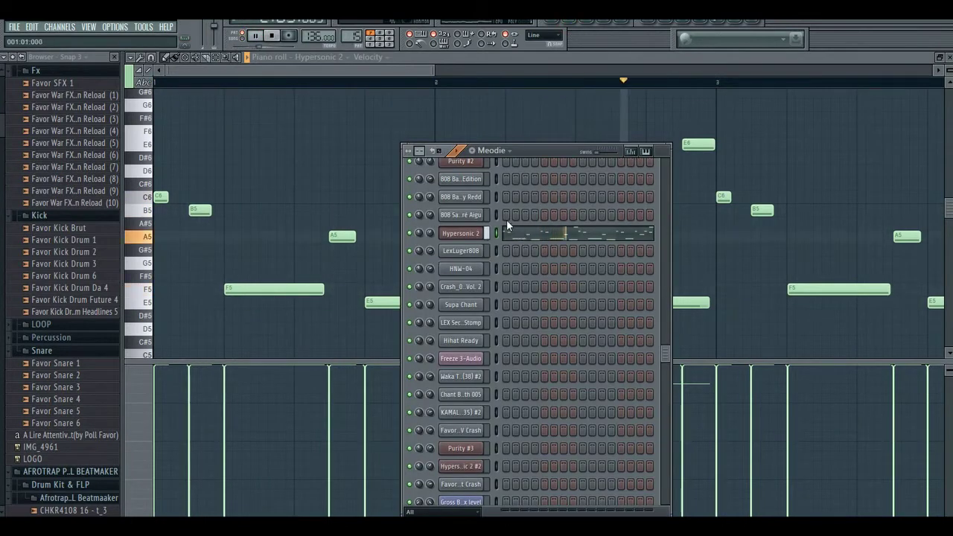
pyautogui.moveTo(429, 70); pyautogui.dragTo(533, 68)
pyautogui.click(271, 36)
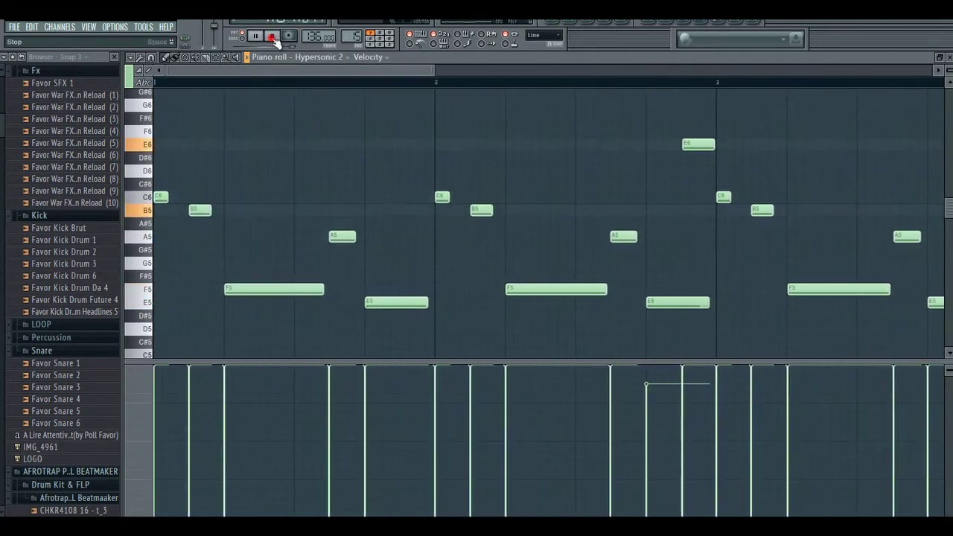
# Open the Hypersonic 2 instrument from the Meodie pattern's channels and expand its Brass Sections patch category.
pyautogui.click(573, 26)
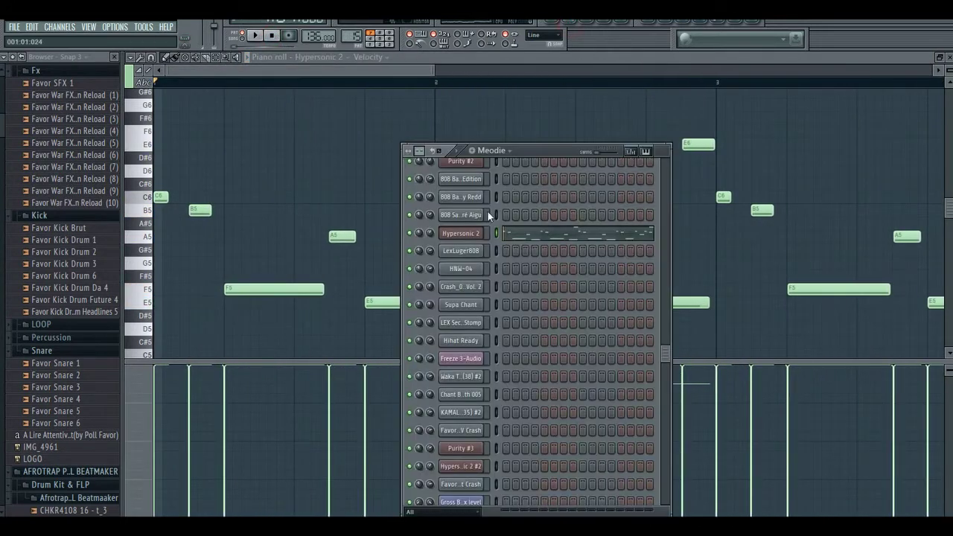
pyautogui.click(470, 240)
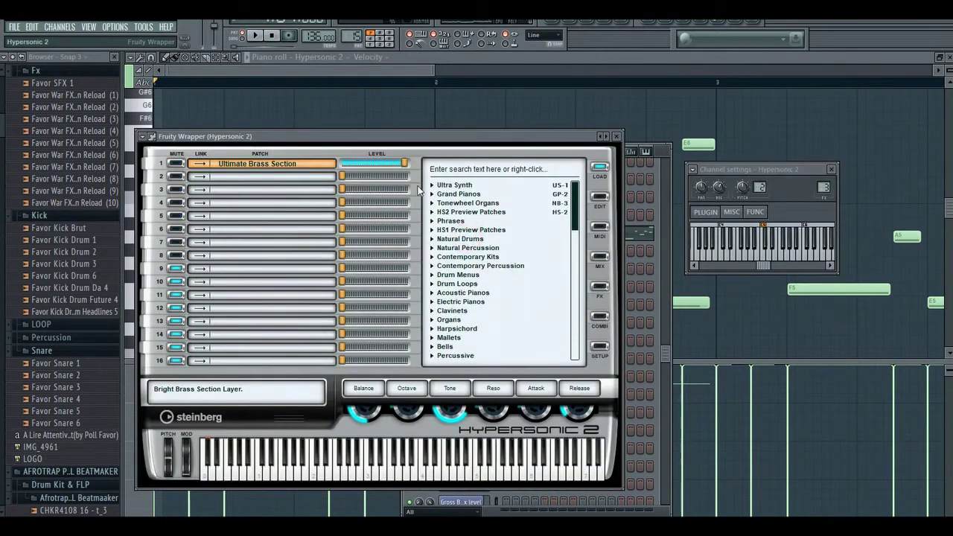
pyautogui.scroll(-5, 475, 289)
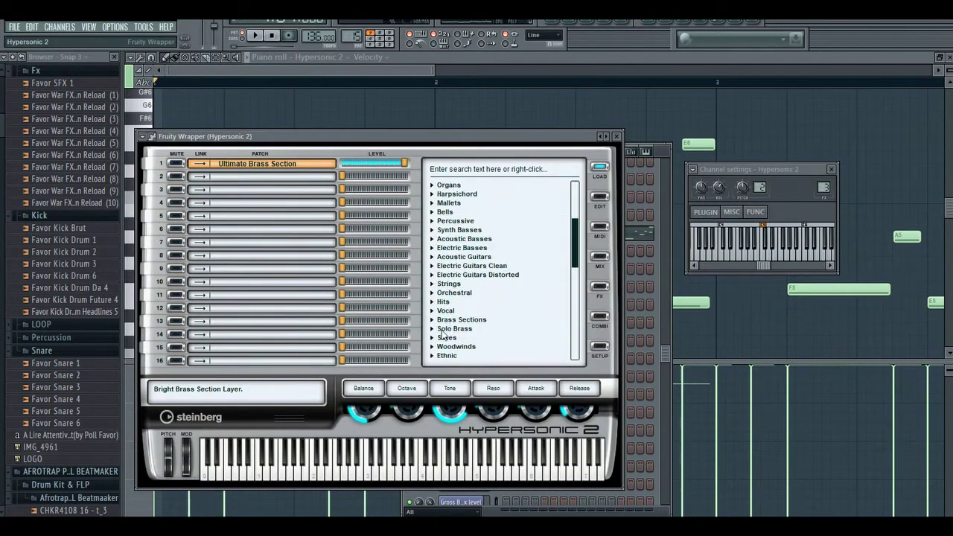
pyautogui.click(432, 321)
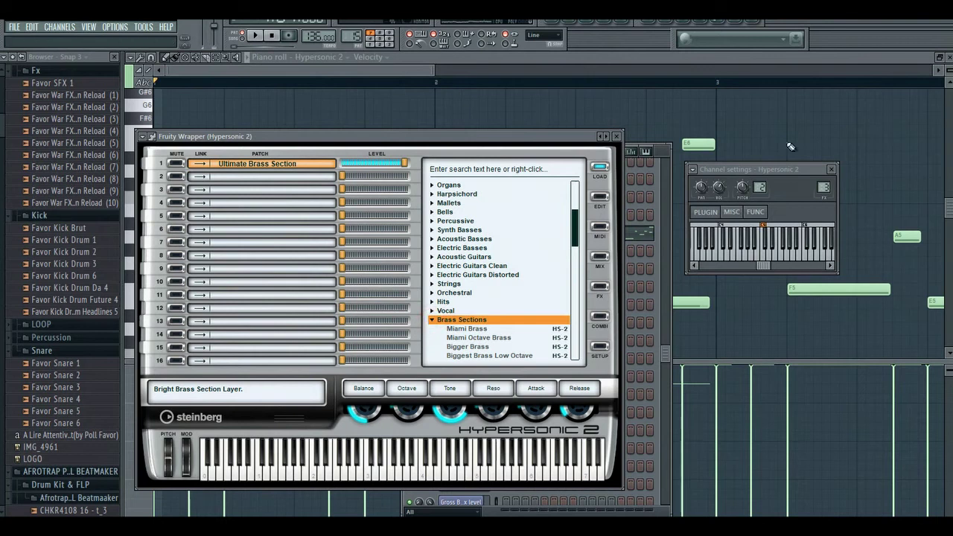
# Draw red arrows pointing at Brass Sections, Miami Brass and the loaded Ultimate Brass Section patch, and clear them.
pyautogui.hotkey('ctrl', 'alt', 'd')
pyautogui.moveTo(532, 304); pyautogui.dragTo(500, 315)
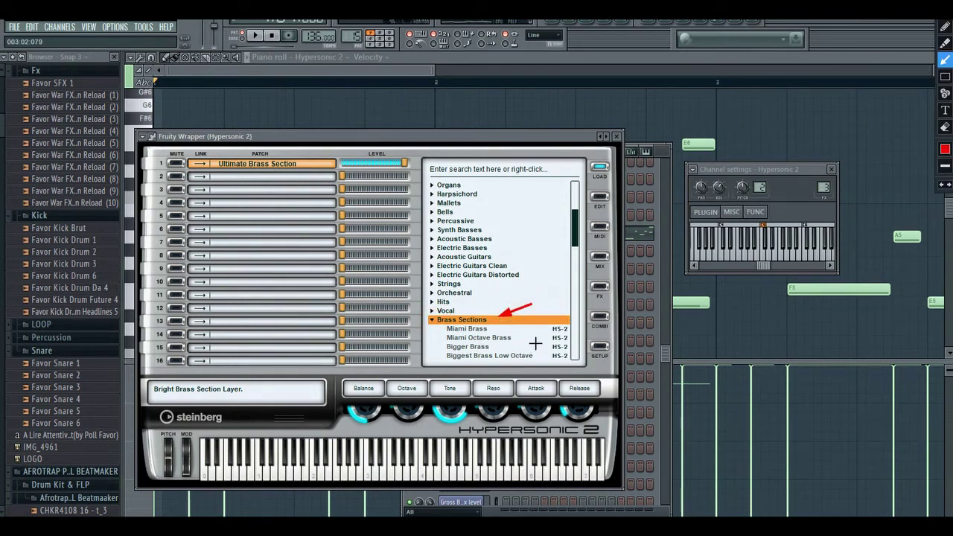
pyautogui.moveTo(510, 327); pyautogui.dragTo(491, 329)
pyautogui.moveTo(276, 191); pyautogui.dragTo(276, 188)
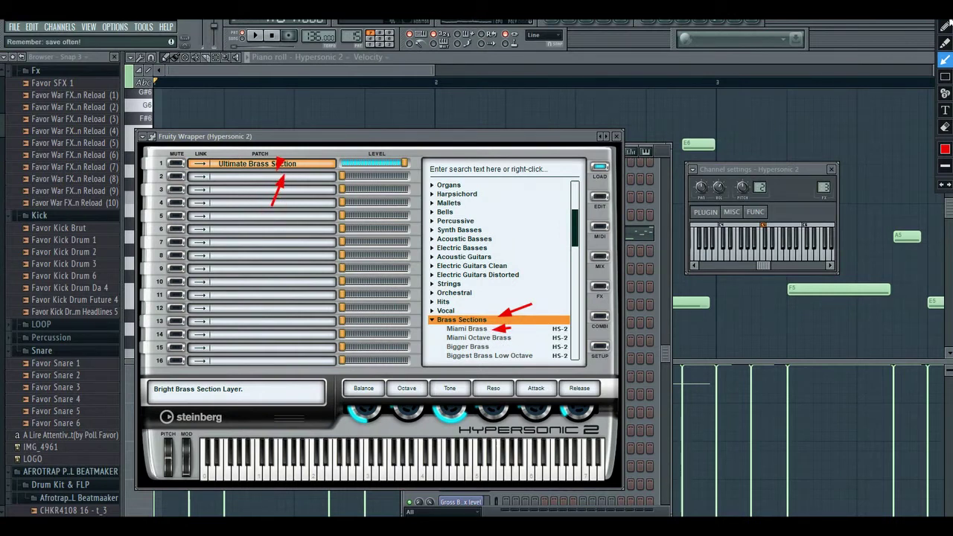
pyautogui.click(946, 26)
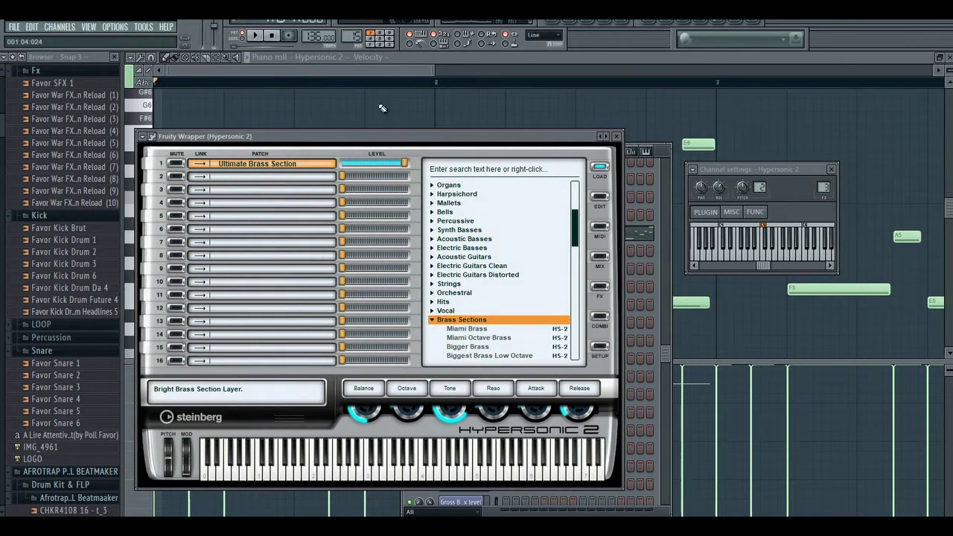
# Play the melody with the Ultimate Brass Section patch and examine its opening notes in the piano roll.
pyautogui.click(257, 36)
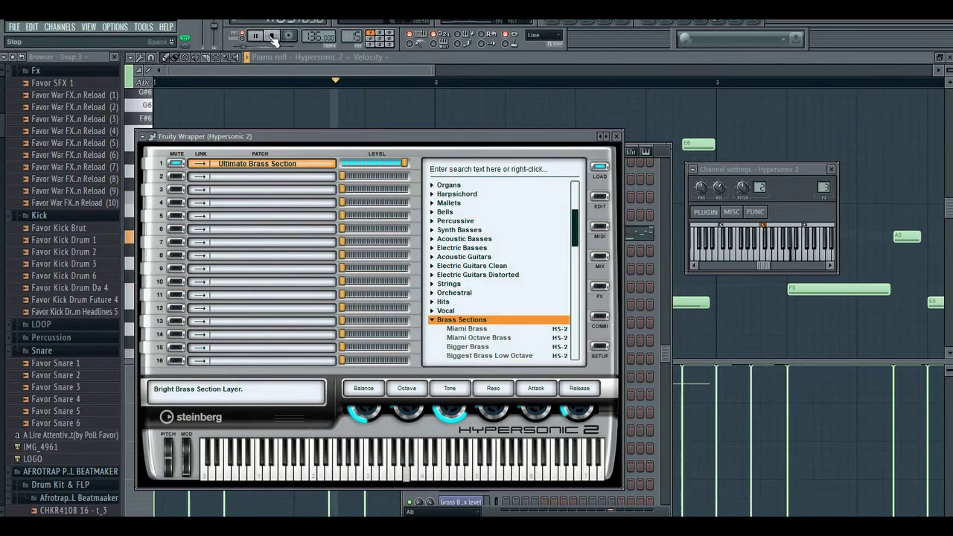
pyautogui.moveTo(434, 70); pyautogui.dragTo(370, 74)
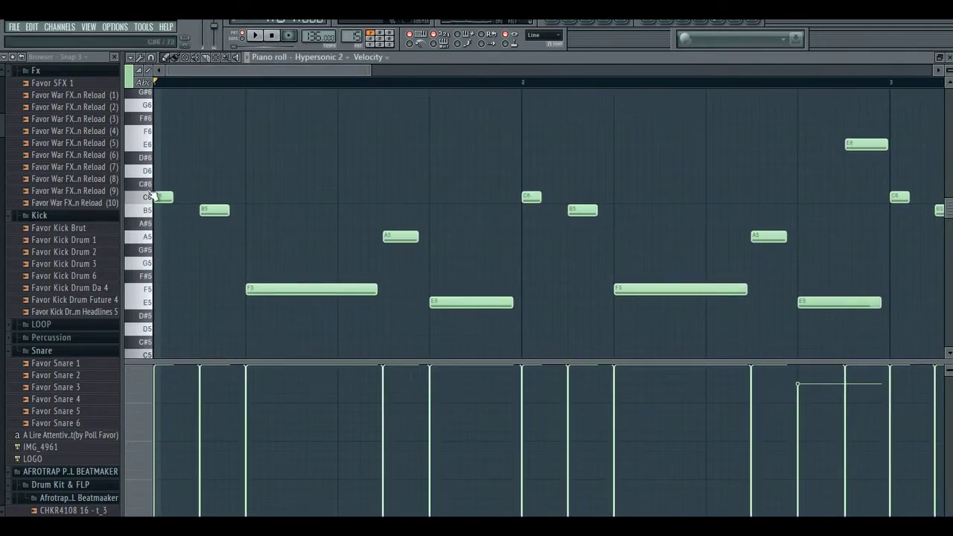
pyautogui.scroll(-3, 248, 202)
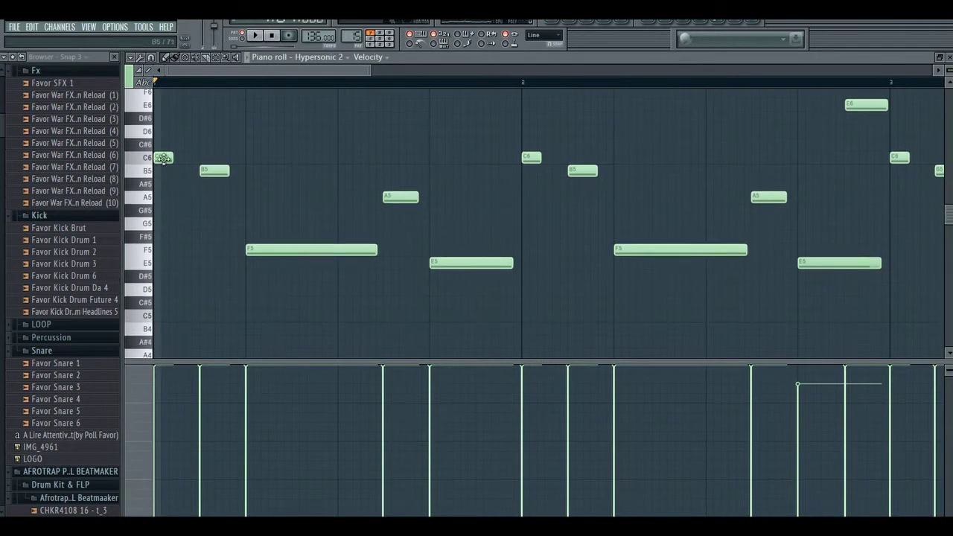
pyautogui.moveTo(372, 71); pyautogui.dragTo(426, 72)
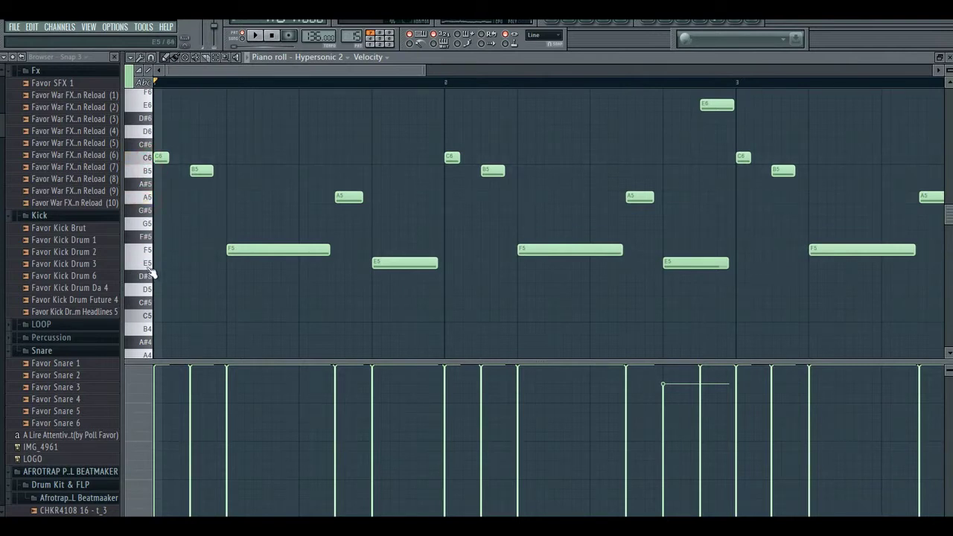
# Play the Meodie pattern and follow its notes in the piano roll up to bar 5, stopping playback there.
pyautogui.click(257, 36)
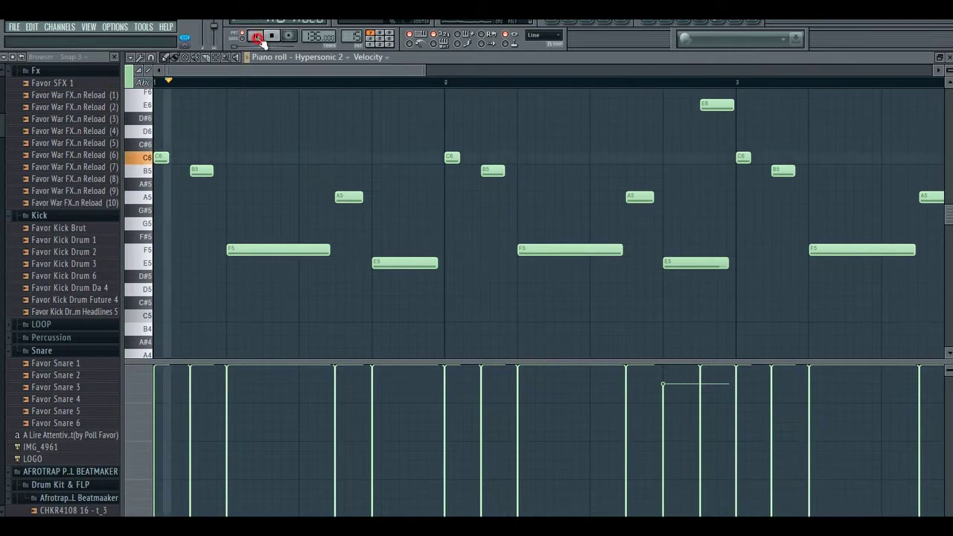
pyautogui.moveTo(299, 69); pyautogui.dragTo(357, 70)
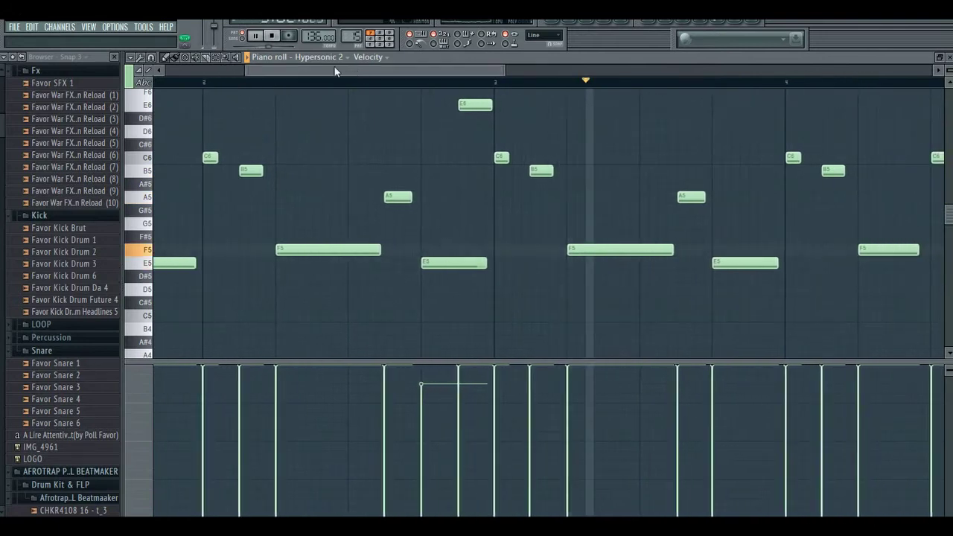
pyautogui.moveTo(298, 69); pyautogui.dragTo(399, 77)
pyautogui.click(272, 36)
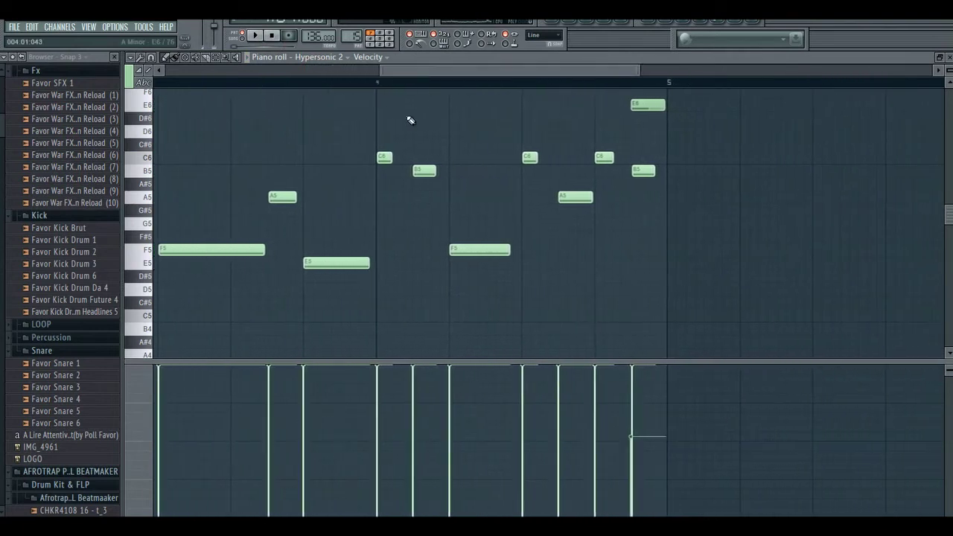
# Audition the C6, A5, B5 and E6 piano keys while examining the melody notes in bar 4.
pyautogui.moveTo(532, 73); pyautogui.dragTo(550, 73)
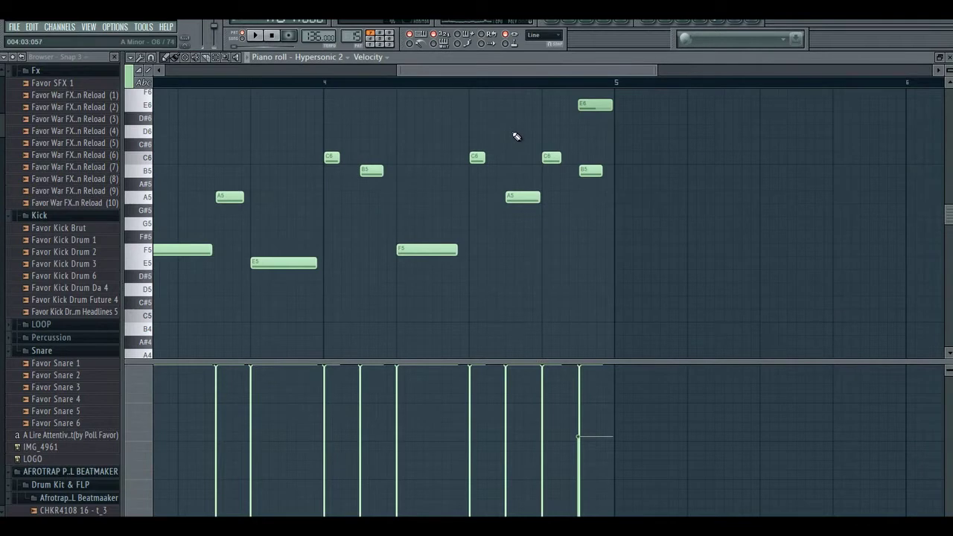
pyautogui.click(145, 158)
pyautogui.click(148, 196)
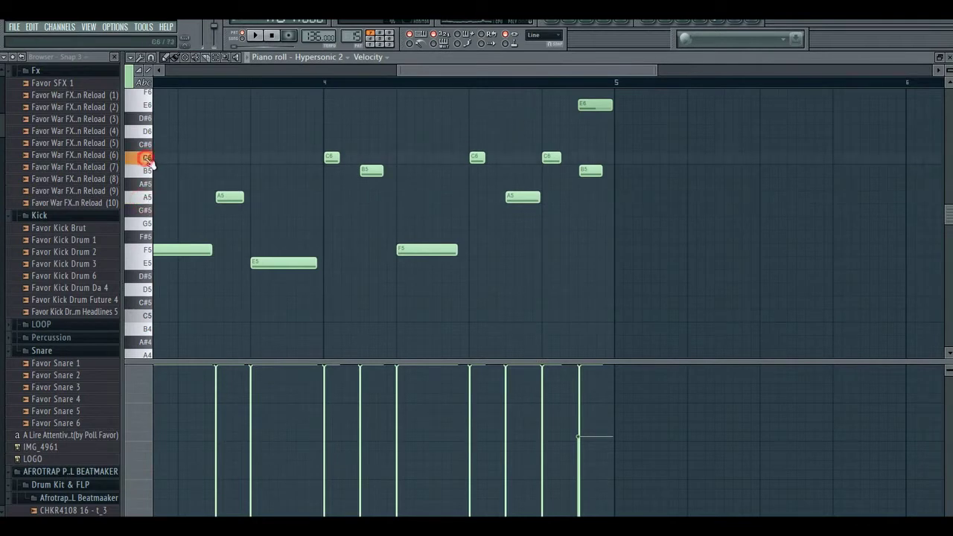
pyautogui.click(147, 172)
pyautogui.moveTo(417, 71)
pyautogui.mouseDown()
pyautogui.moveTo(405, 72)
pyautogui.moveTo(430, 72)
pyautogui.mouseUp()
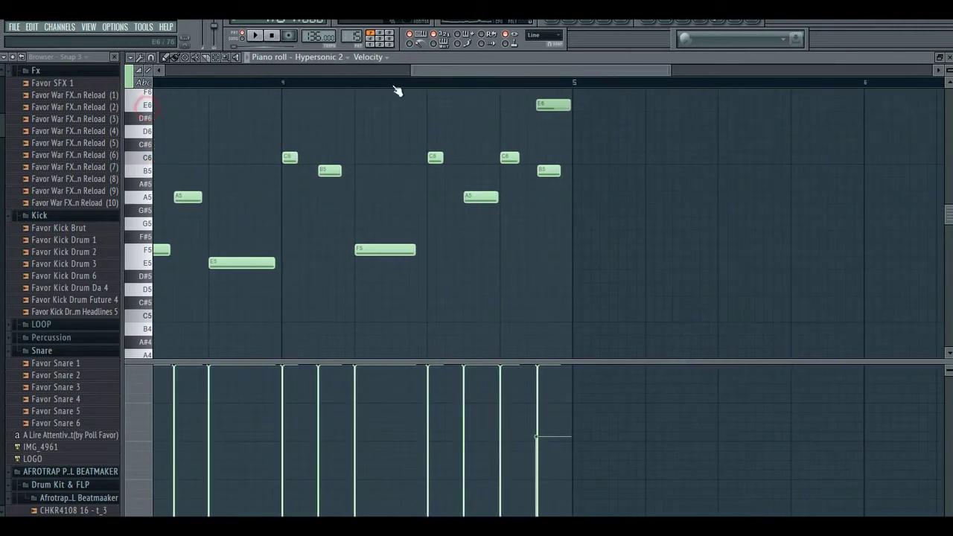
pyautogui.moveTo(502, 73); pyautogui.dragTo(391, 75)
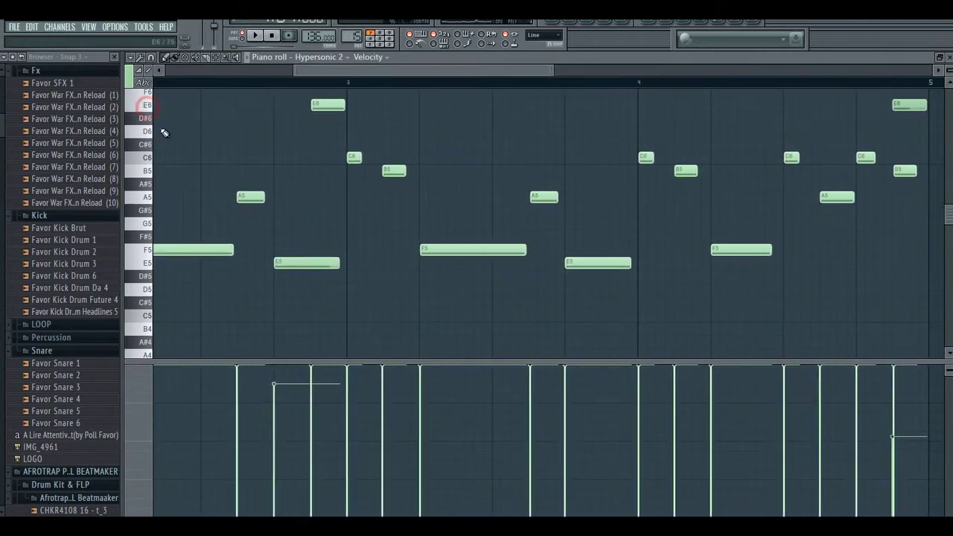
# Replay the whole Meodie pattern from its start, following the notes to the end, and stop playback.
pyautogui.click(255, 35)
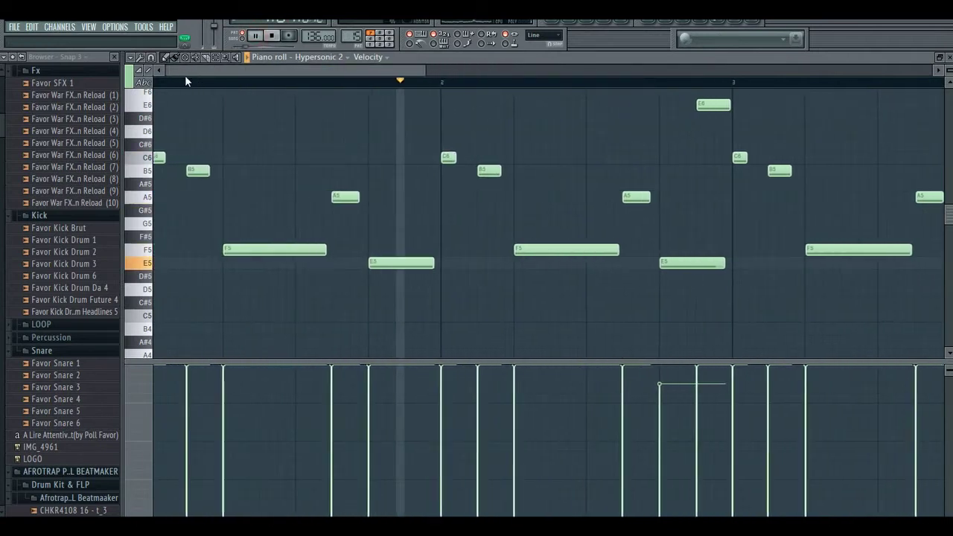
pyautogui.moveTo(405, 73); pyautogui.dragTo(569, 66)
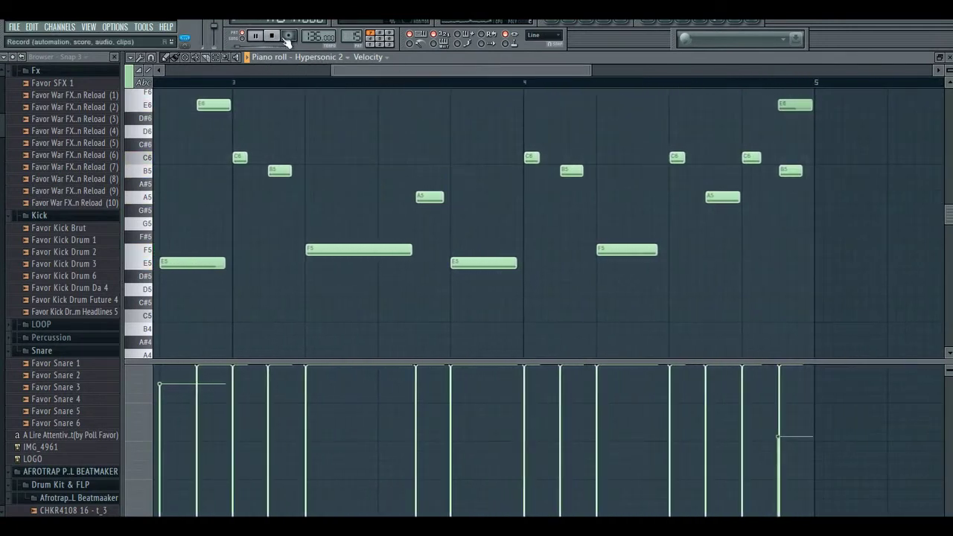
pyautogui.press('space')
# Return to the playlist and solo the FX track.
pyautogui.click(554, 23)
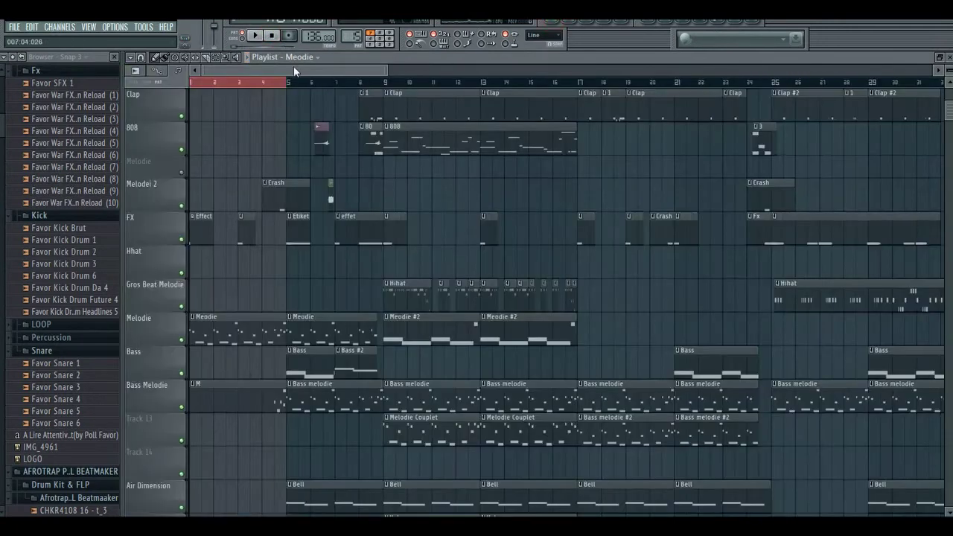
pyautogui.scroll(-1, 265, 202)
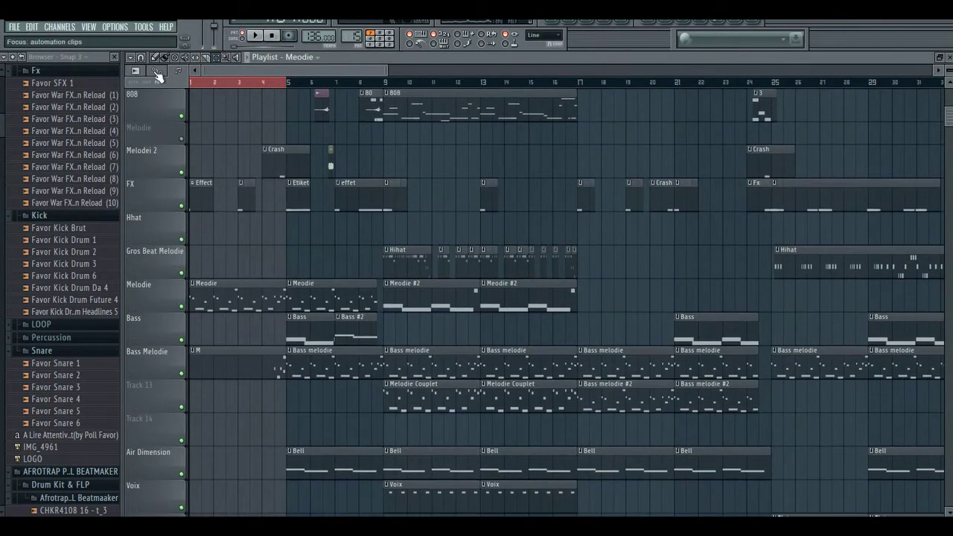
pyautogui.click(154, 59)
pyautogui.rightClick(182, 205)
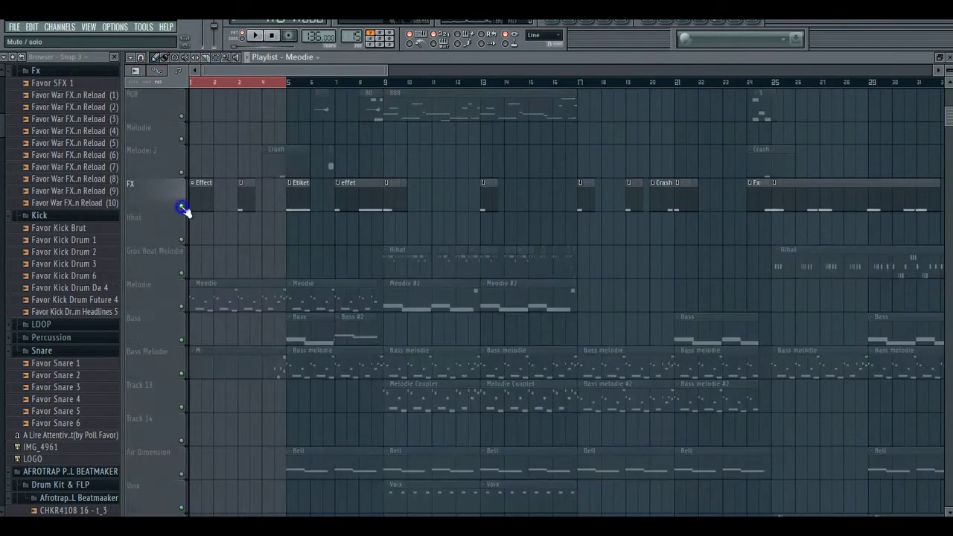
# Play bars 1 to 4 to hear the FX track, select its Effect clip at bar 1, and stop playback.
pyautogui.click(255, 35)
pyautogui.click(255, 36)
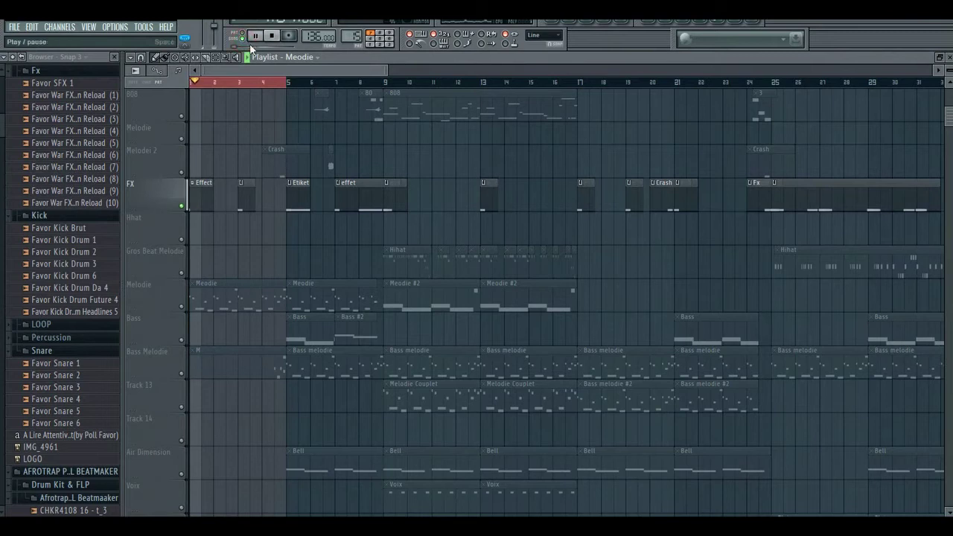
pyautogui.click(257, 36)
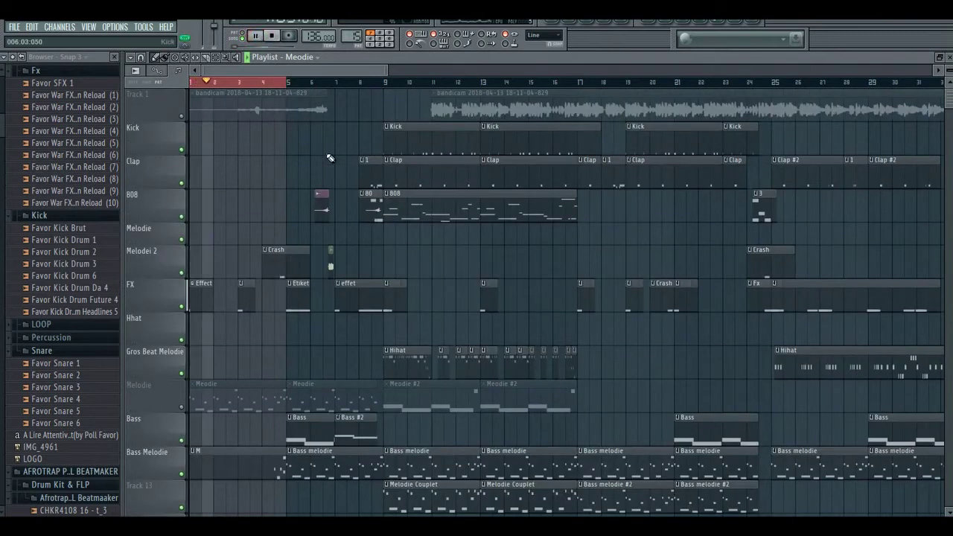
pyautogui.scroll(-1, 316, 170)
pyautogui.click(201, 255)
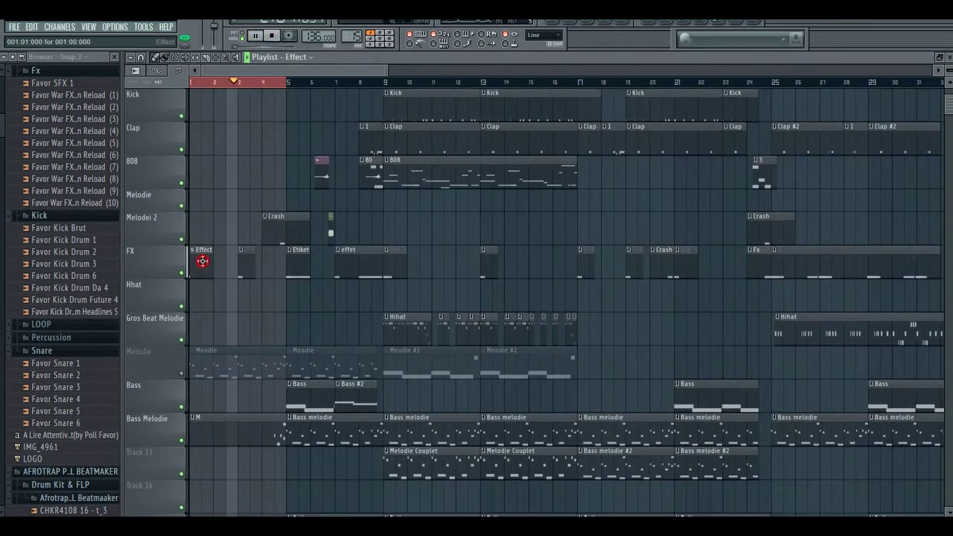
pyautogui.click(272, 35)
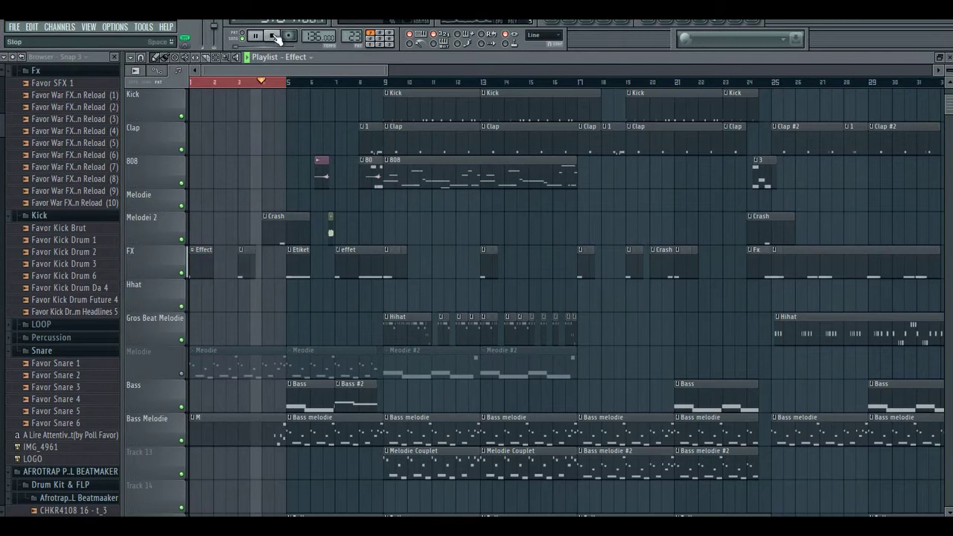
# Clear the time selection over bars 1 to 4 and look over the playlist tracks down to the Gross Beat envelopes.
pyautogui.click(221, 82)
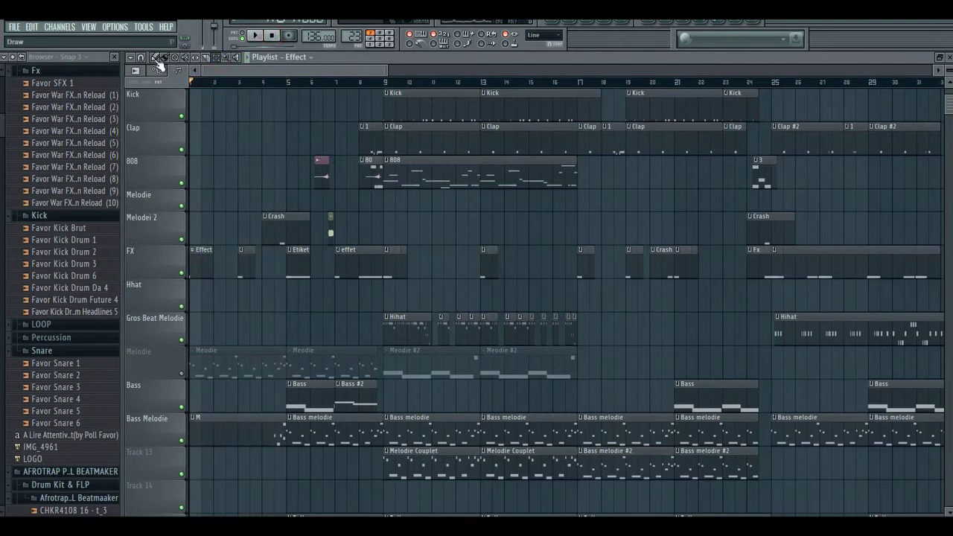
pyautogui.scroll(-3, 287, 177)
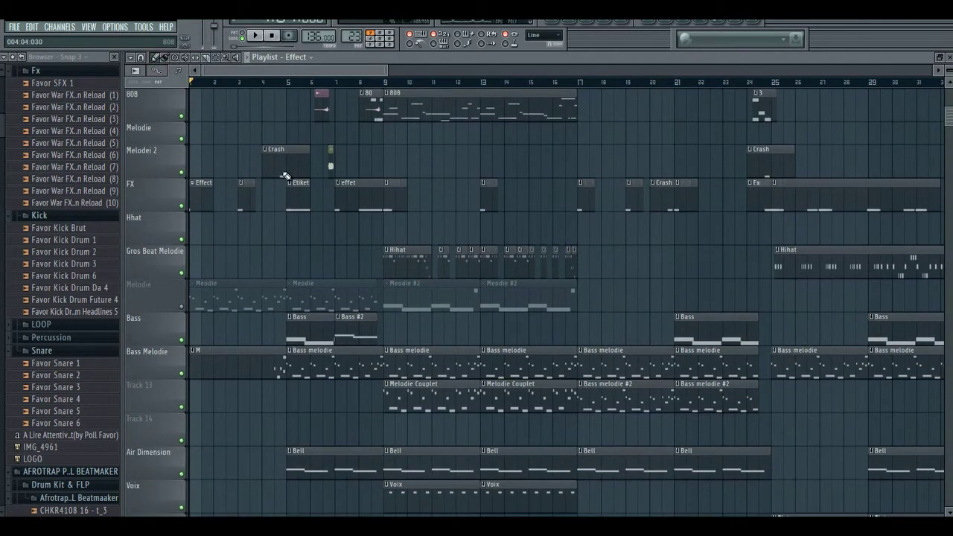
pyautogui.scroll(-2, 287, 177)
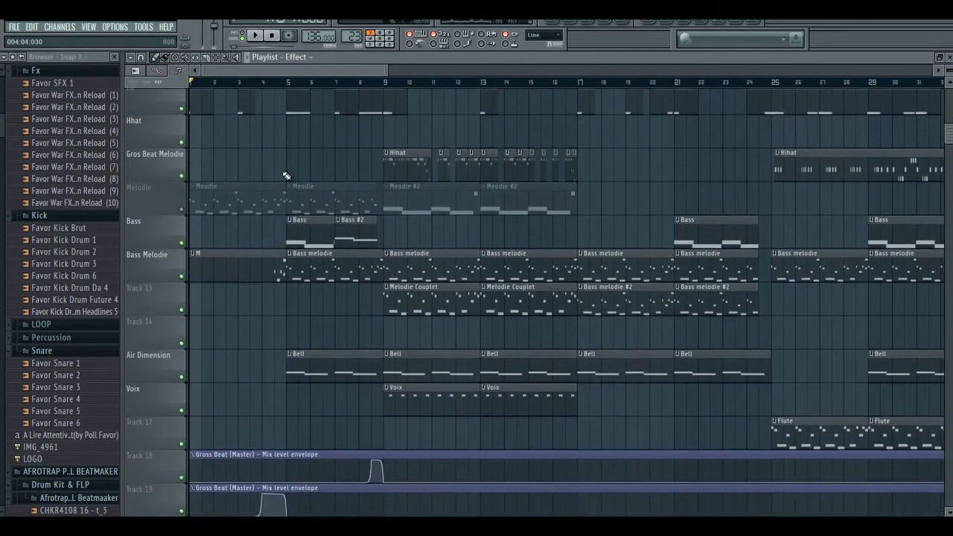
pyautogui.scroll(-1, 287, 177)
pyautogui.scroll(4, 287, 177)
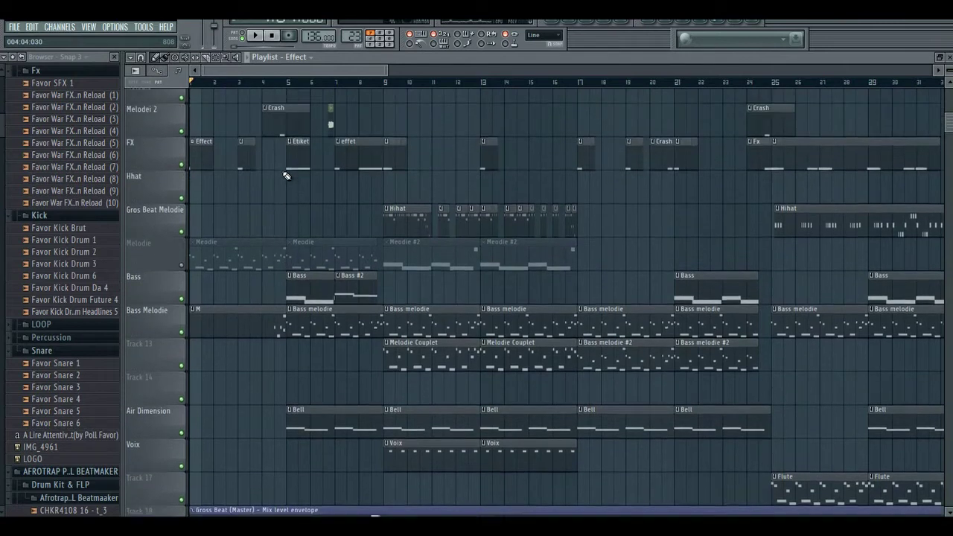
pyautogui.scroll(1, 287, 176)
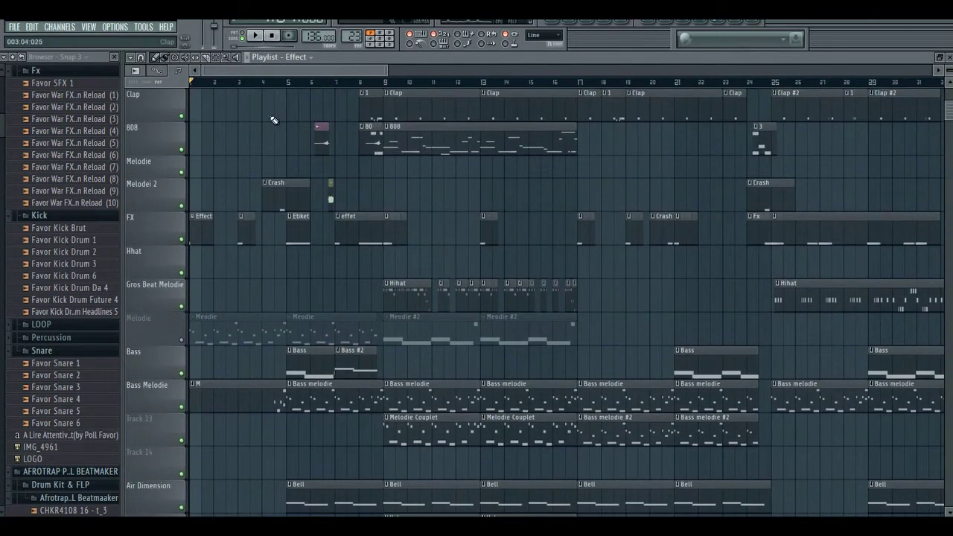
pyautogui.scroll(-1, 276, 126)
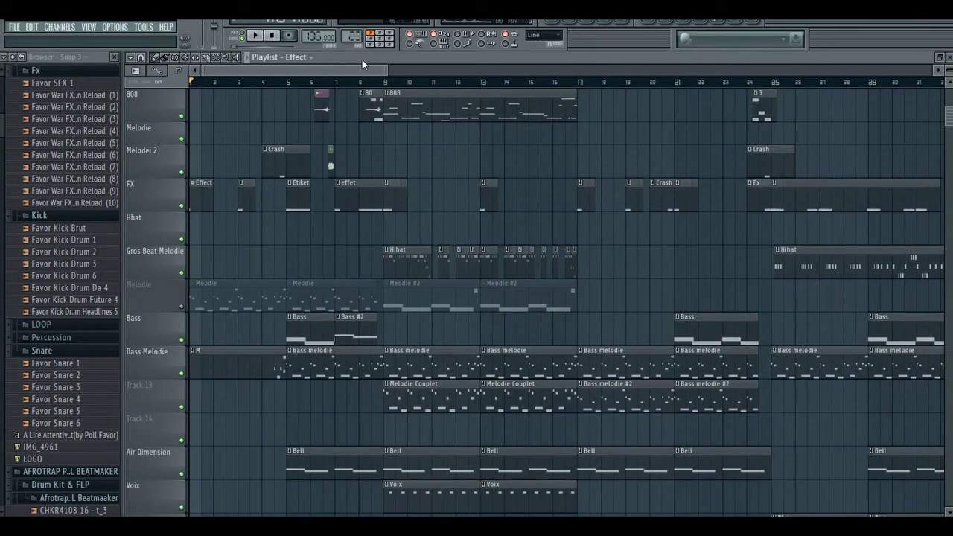
pyautogui.moveTo(388, 69); pyautogui.dragTo(384, 71)
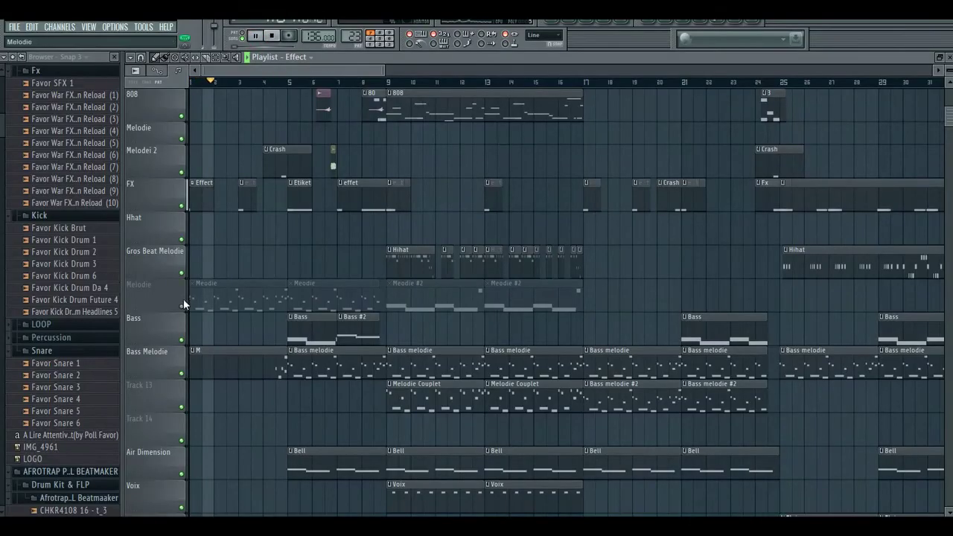
# Unmute the Melodie track and set the playback loop to bars 5 to 8, leaving no clips selected.
pyautogui.click(181, 305)
pyautogui.moveTo(310, 71); pyautogui.dragTo(318, 71)
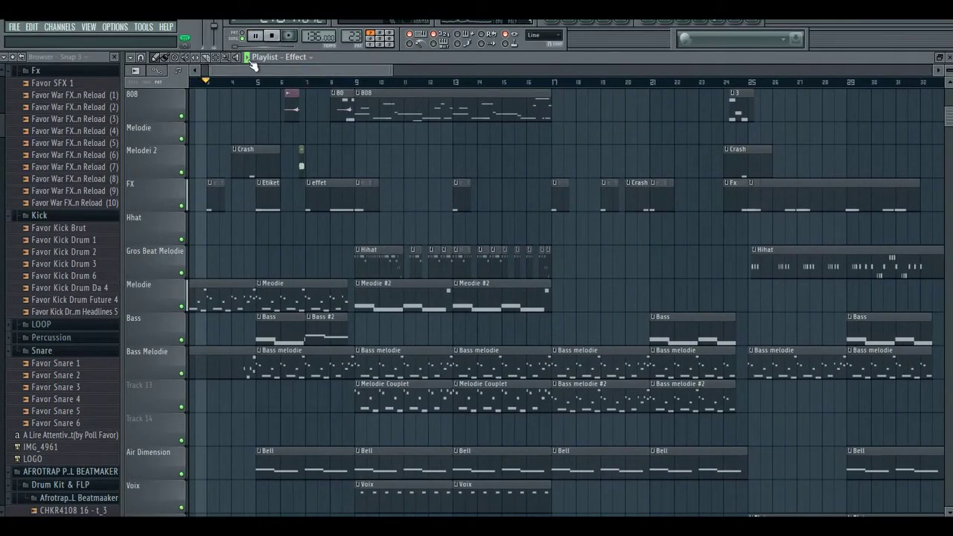
pyautogui.click(215, 59)
pyautogui.moveTo(258, 72); pyautogui.dragTo(339, 92)
pyautogui.click(155, 58)
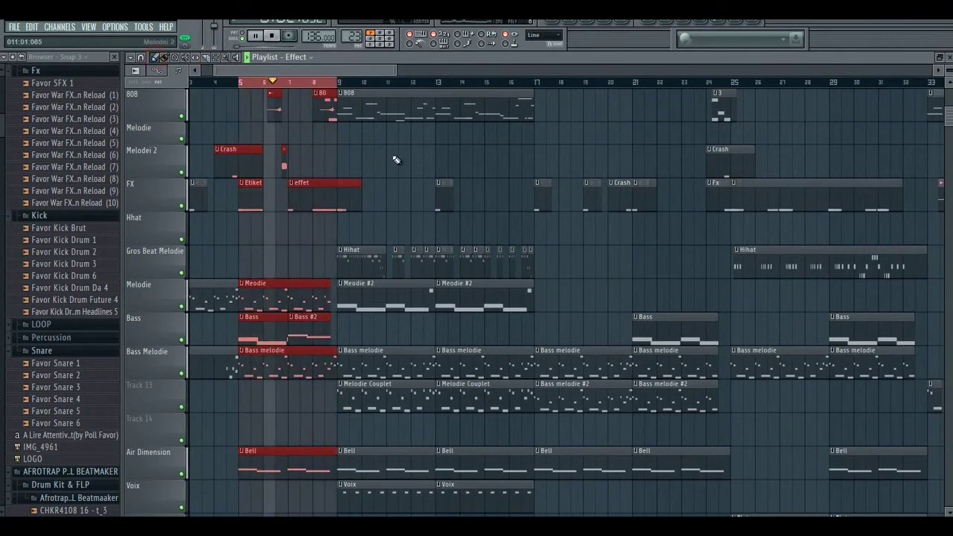
pyautogui.click(396, 157)
# Mute the Air Dimension, Melodie and Bass Melodie tracks while the loop plays.
pyautogui.scroll(-3, 294, 192)
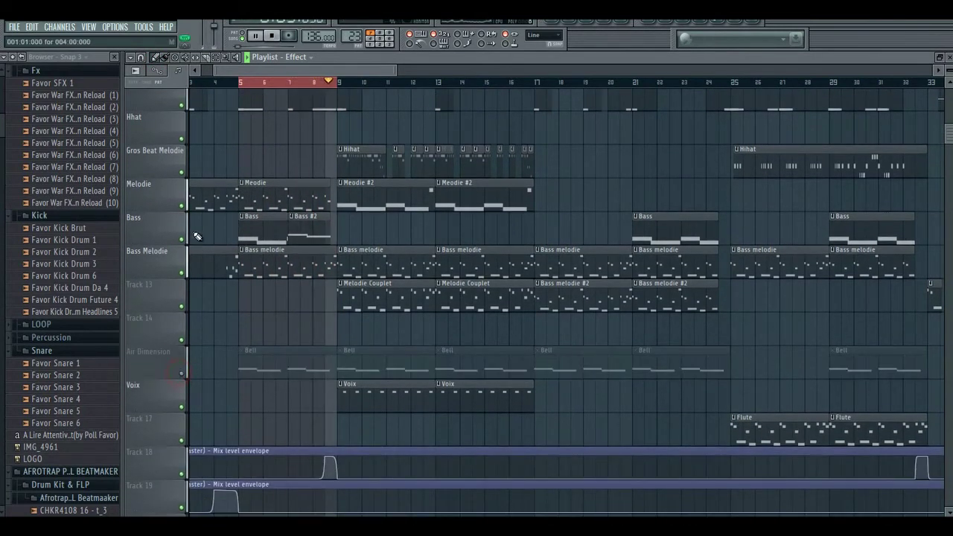
pyautogui.scroll(7, 194, 346)
pyautogui.scroll(-1, 199, 347)
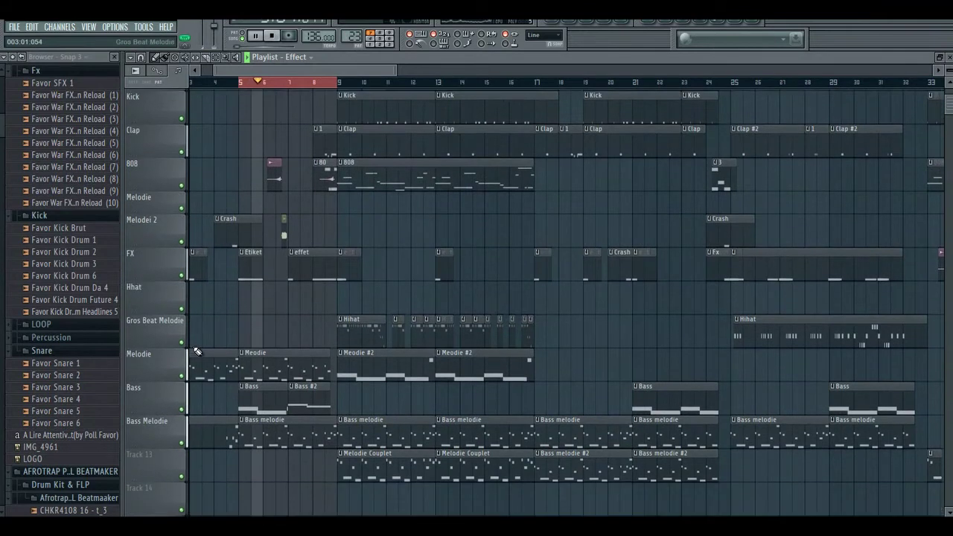
pyautogui.click(181, 373)
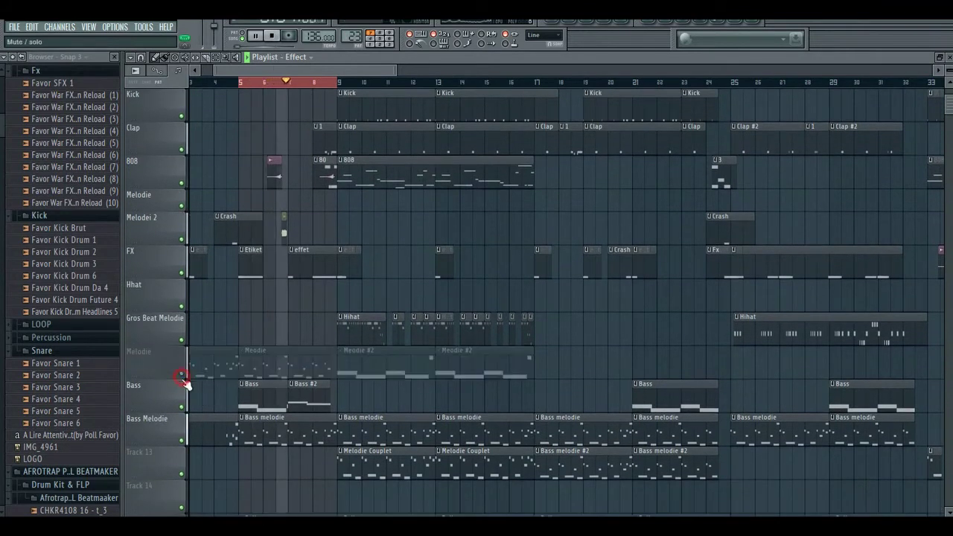
pyautogui.click(181, 440)
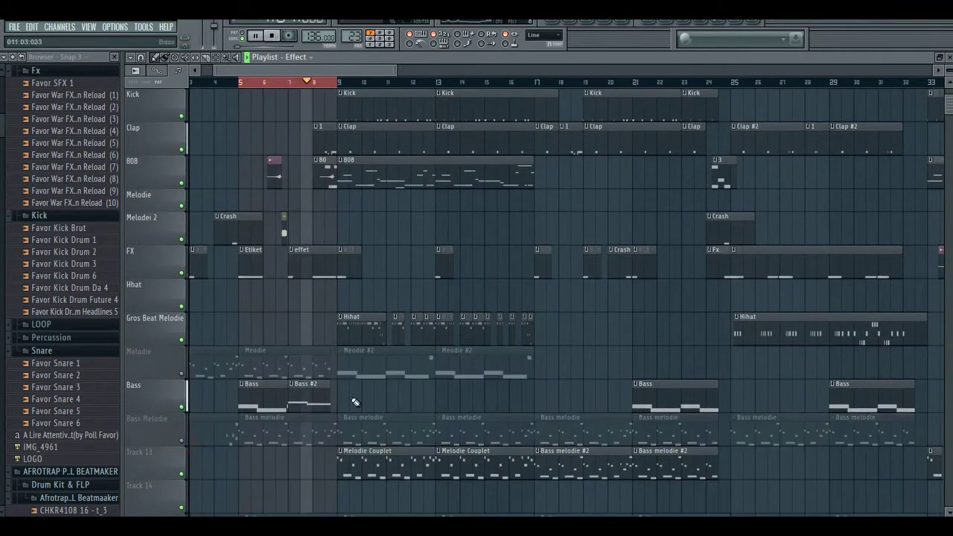
# Make Bass the active pattern and stop playback, muting the FX track as well.
pyautogui.click(267, 398)
pyautogui.click(272, 35)
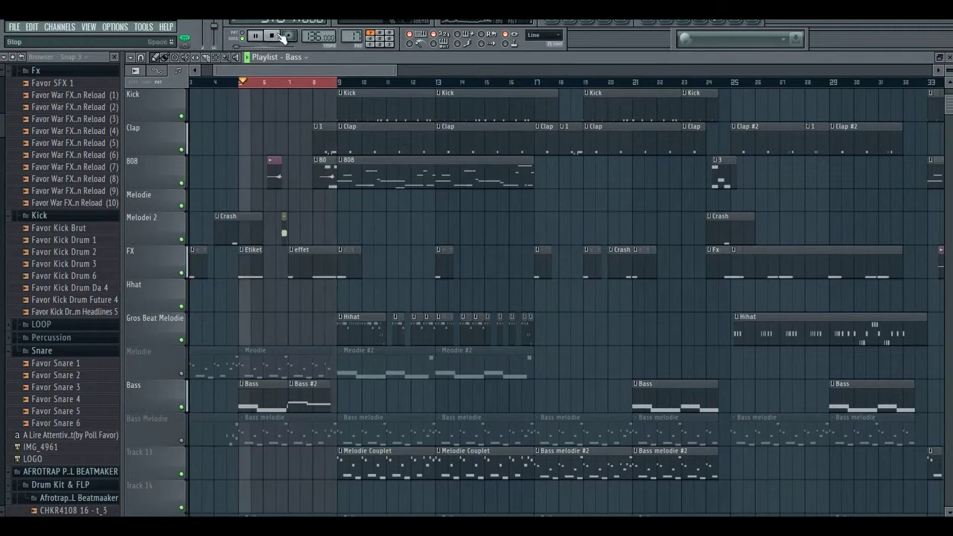
pyautogui.click(570, 24)
pyautogui.click(182, 272)
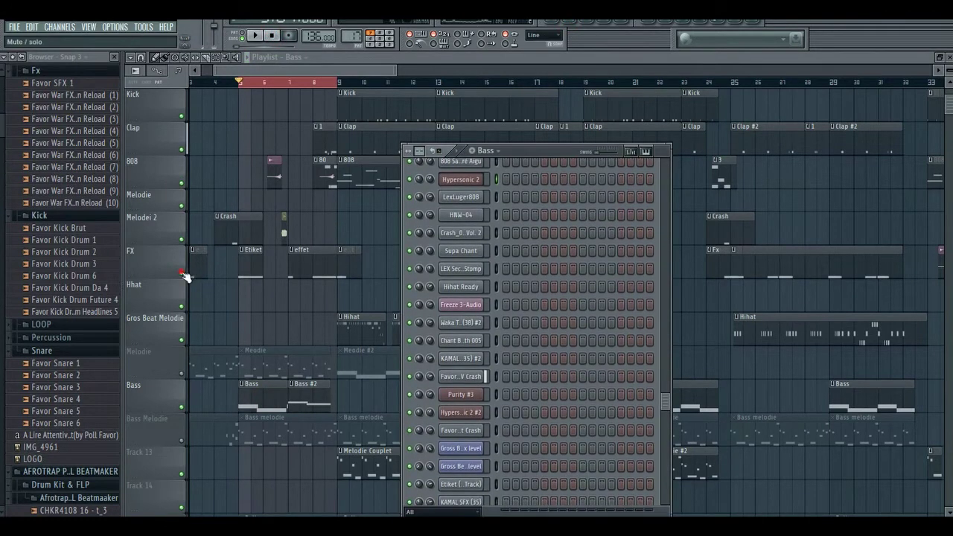
# Find the Purity channel that plays the Bass pattern in the step sequencer and open its instrument.
pyautogui.click(573, 26)
pyautogui.click(573, 26)
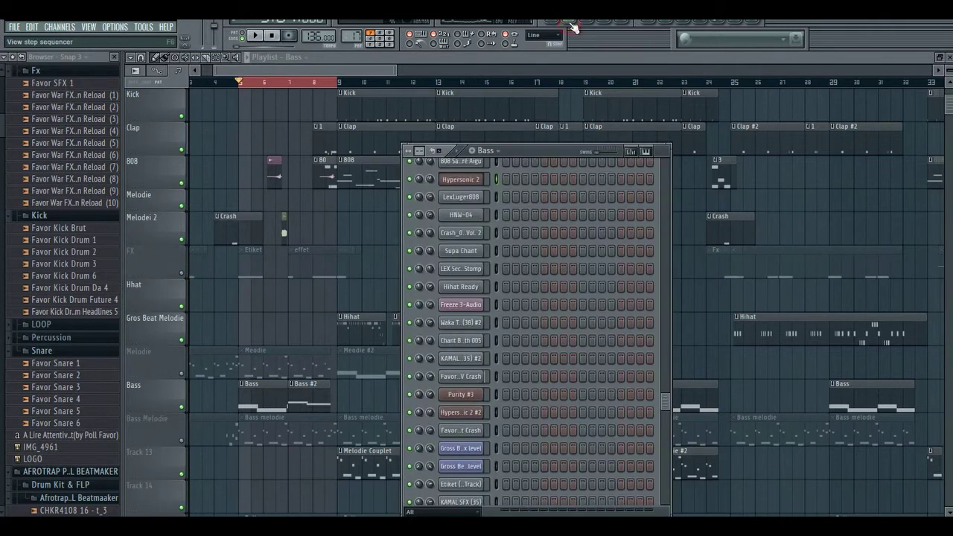
pyautogui.scroll(-4, 496, 227)
pyautogui.scroll(1, 497, 227)
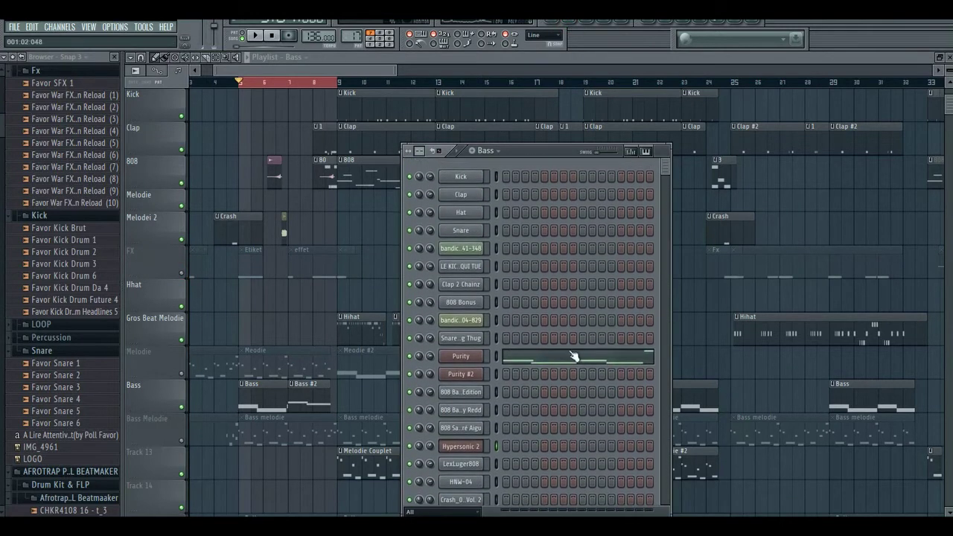
pyautogui.click(461, 357)
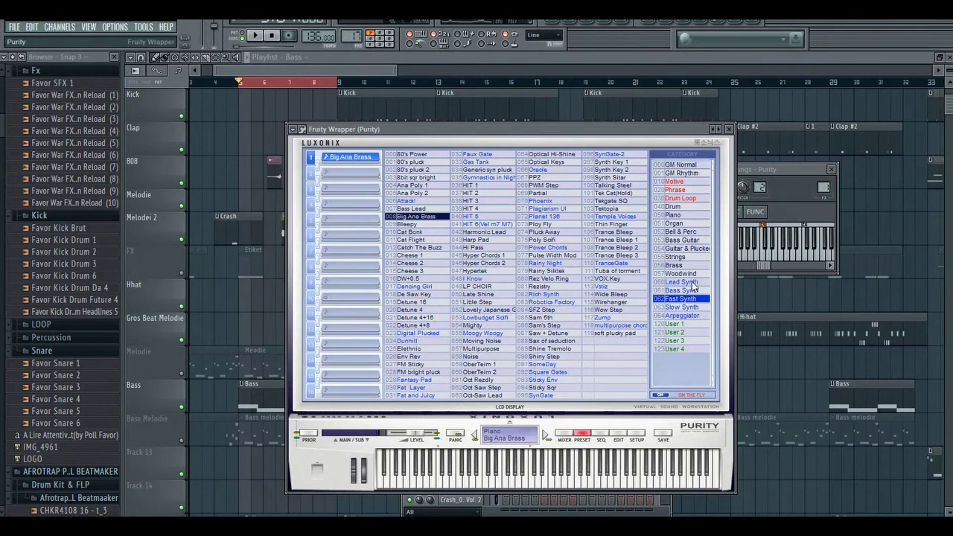
# Point out the Big Ana Brass preset and the category list in Purity with drawn arrows, and clear the arrows.
pyautogui.moveTo(628, 132); pyautogui.dragTo(633, 131)
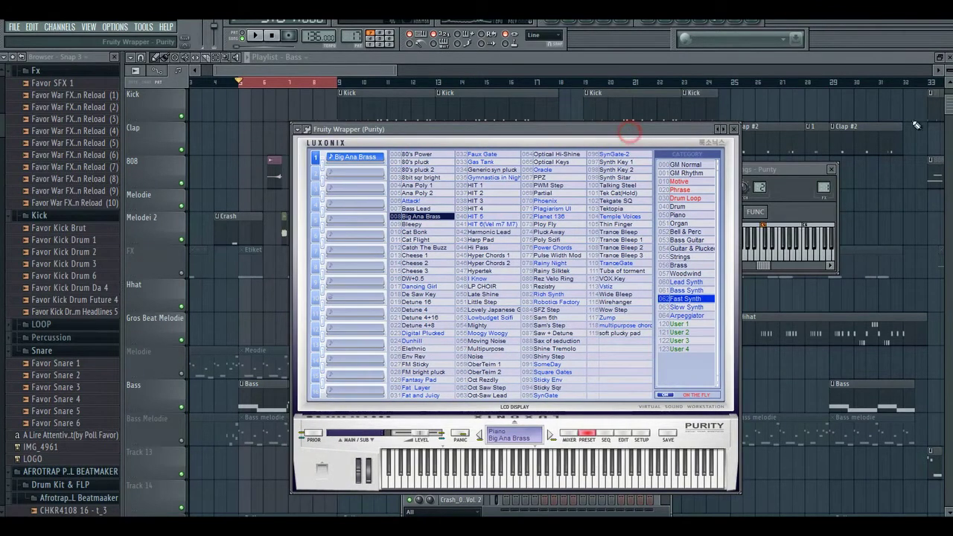
pyautogui.moveTo(457, 190)
pyautogui.mouseDown()
pyautogui.moveTo(428, 205)
pyautogui.moveTo(433, 215)
pyautogui.mouseUp()
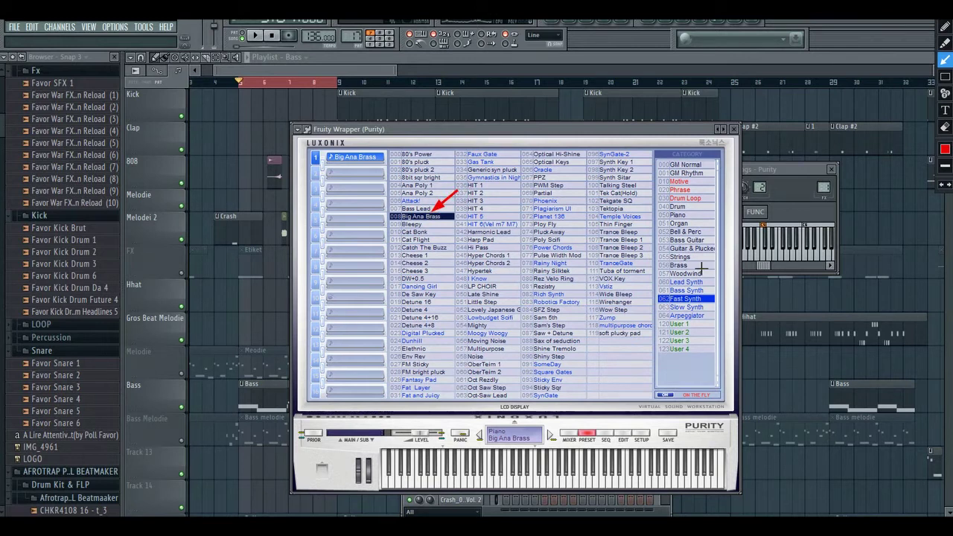
pyautogui.moveTo(704, 267); pyautogui.dragTo(694, 280)
pyautogui.click(946, 11)
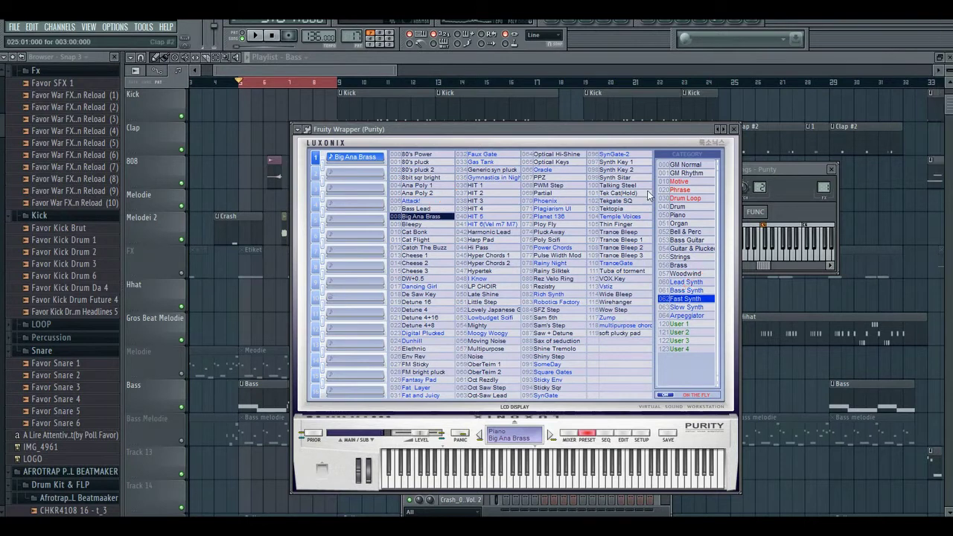
# Open the Purity channel's Bass pattern notes in the piano roll and view them from bar 1.
pyautogui.click(572, 27)
pyautogui.click(550, 355)
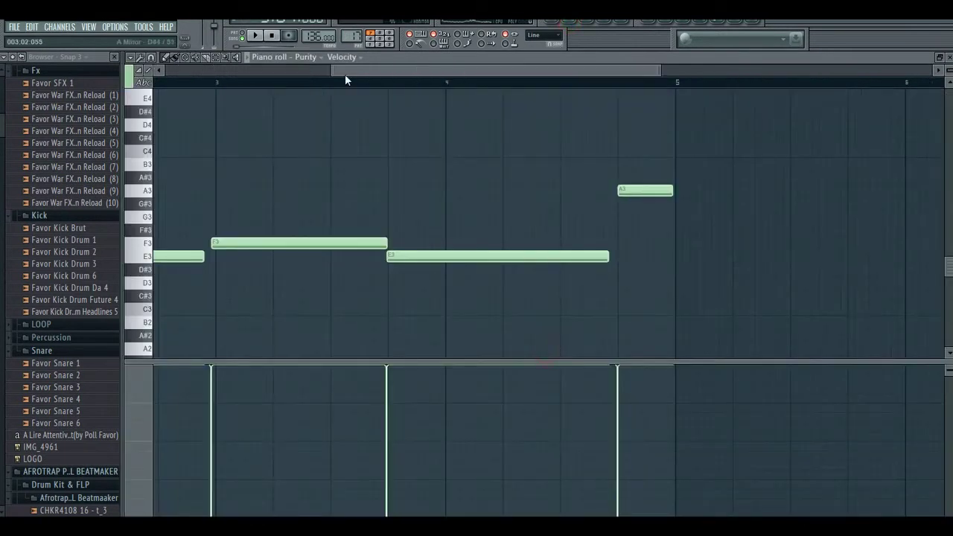
pyautogui.moveTo(400, 72); pyautogui.dragTo(155, 266)
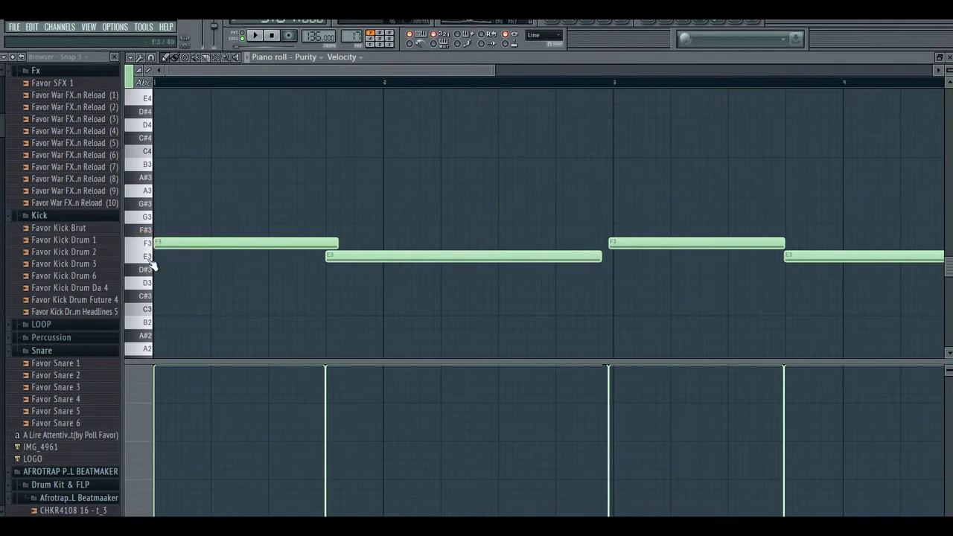
# Play the Bass pattern in pattern mode and follow its F3, E3 and A3 notes through to bar 5.
pyautogui.press('space')
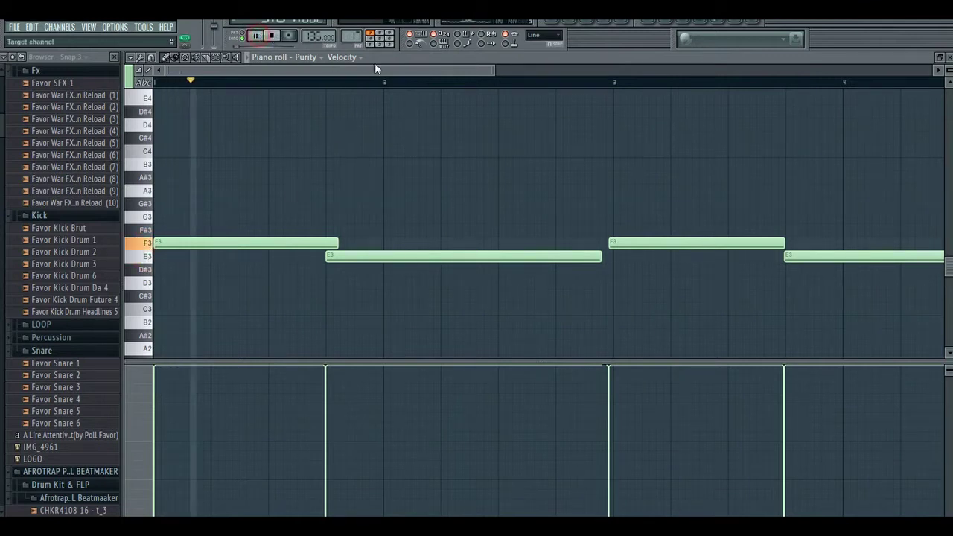
pyautogui.moveTo(415, 74); pyautogui.dragTo(498, 79)
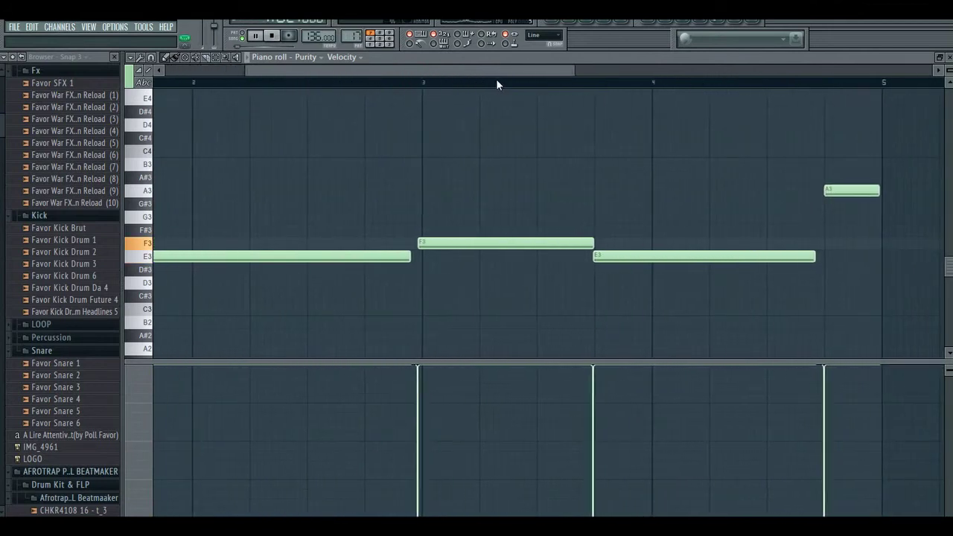
pyautogui.click(243, 35)
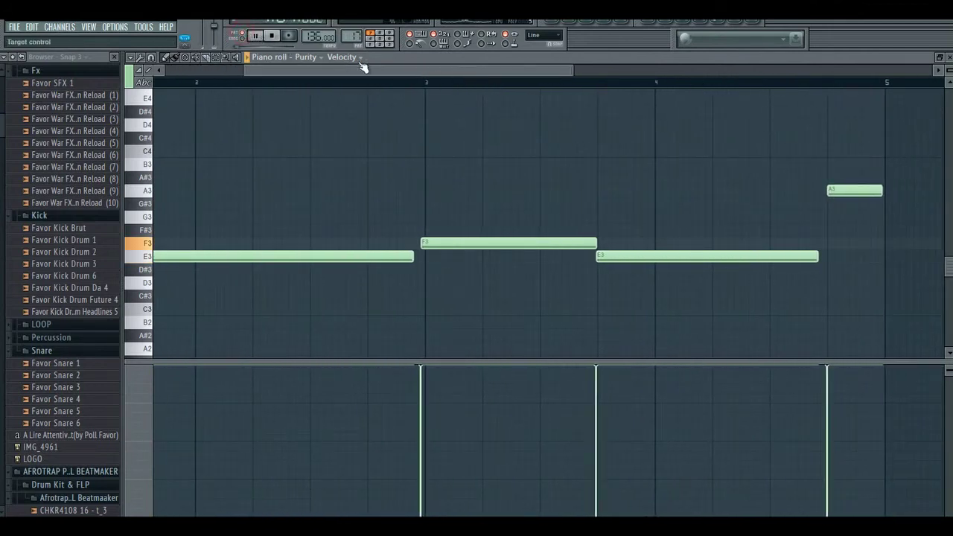
pyautogui.moveTo(361, 68); pyautogui.dragTo(476, 77)
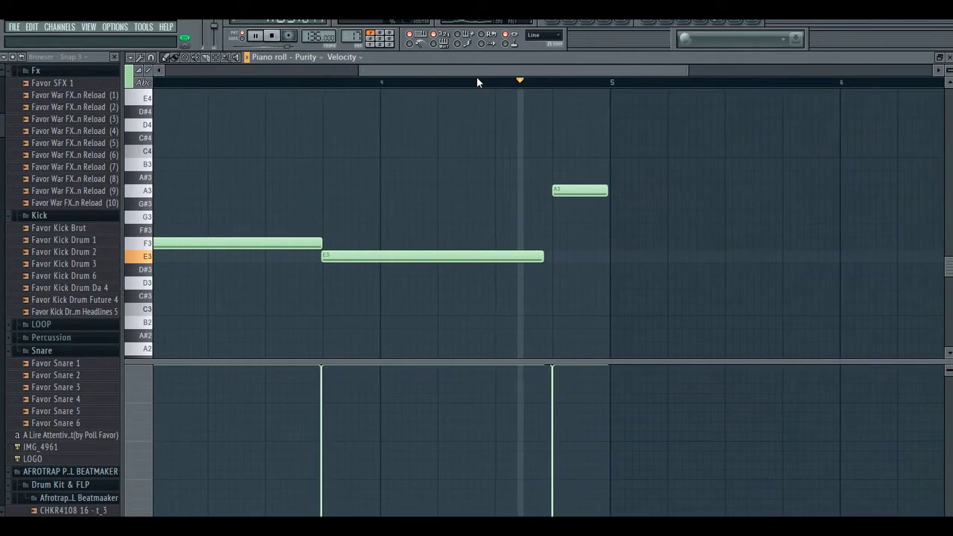
# Return to the playlist in song mode, listen to the loop over bars 5 to 8, and stop playback.
pyautogui.click(248, 39)
pyautogui.click(555, 24)
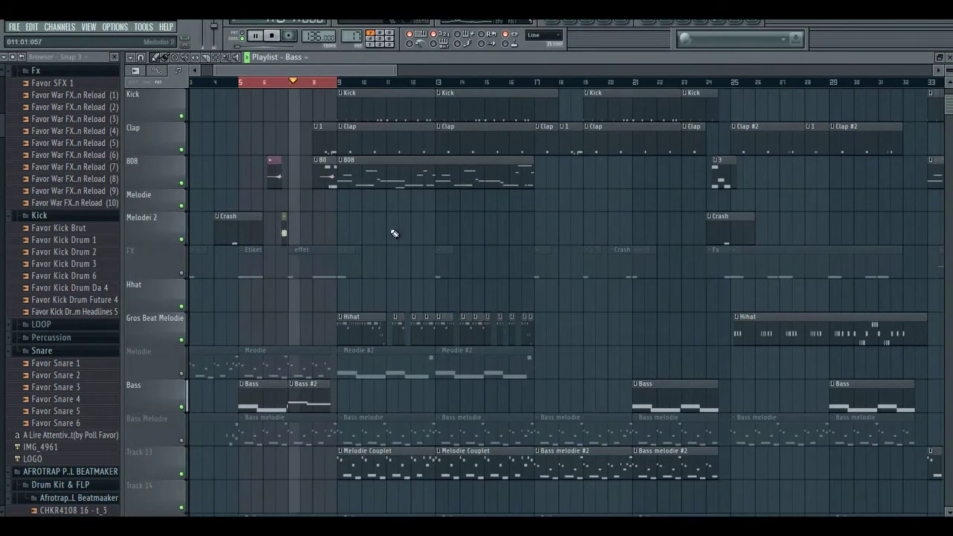
pyautogui.scroll(-1, 326, 313)
pyautogui.scroll(-1, 326, 317)
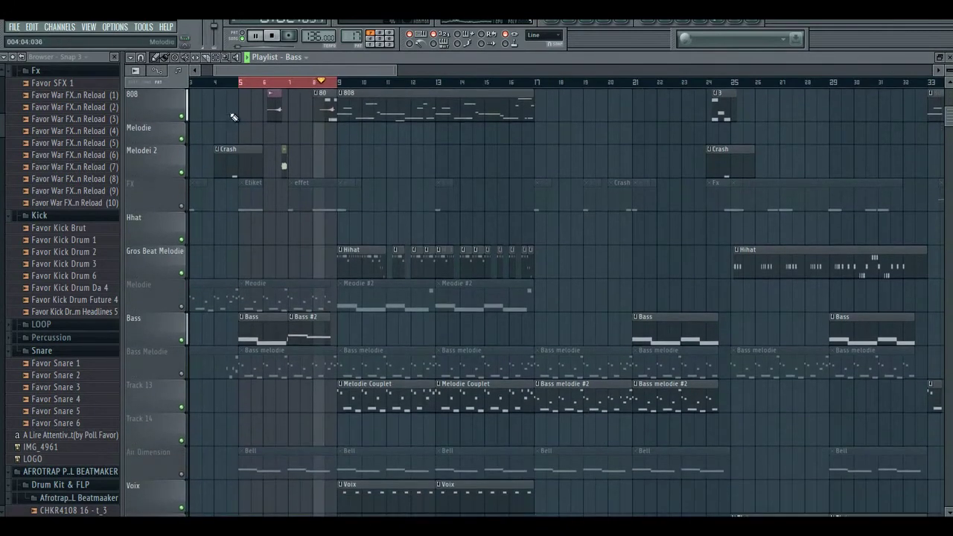
pyautogui.click(272, 35)
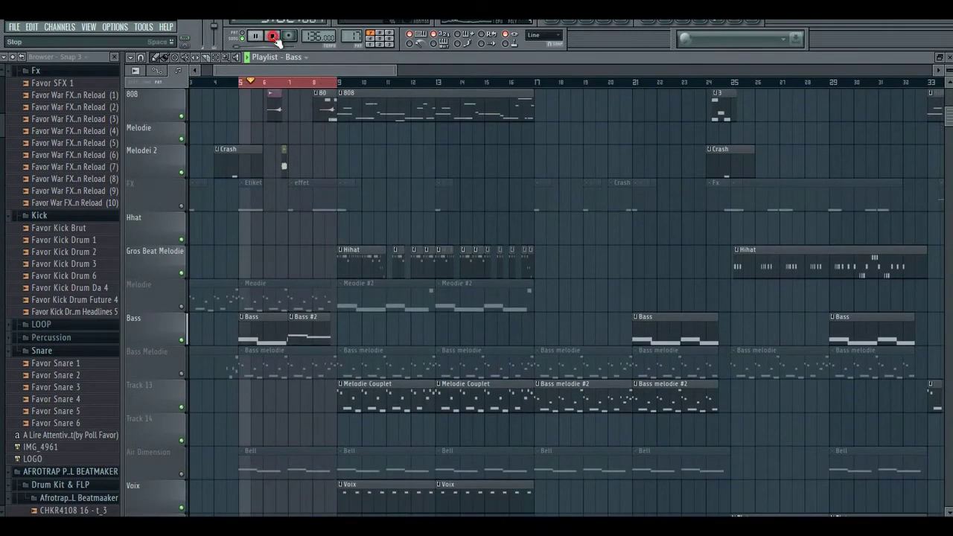
pyautogui.scroll(-2, 398, 244)
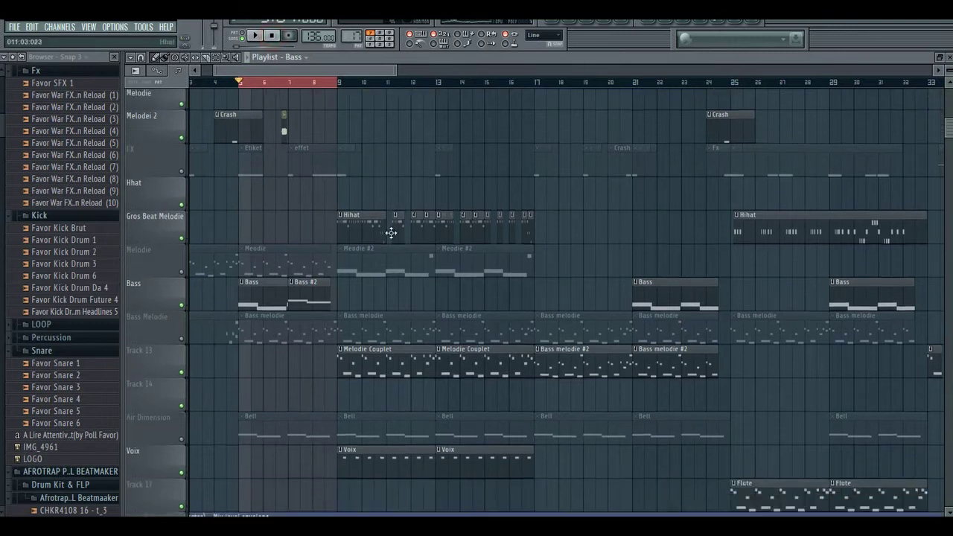
# Unmute the Bass Melodie track and open its Bass melodie pattern's Hypersonic 2 notes in the piano roll, viewed from bar 1.
pyautogui.click(182, 309)
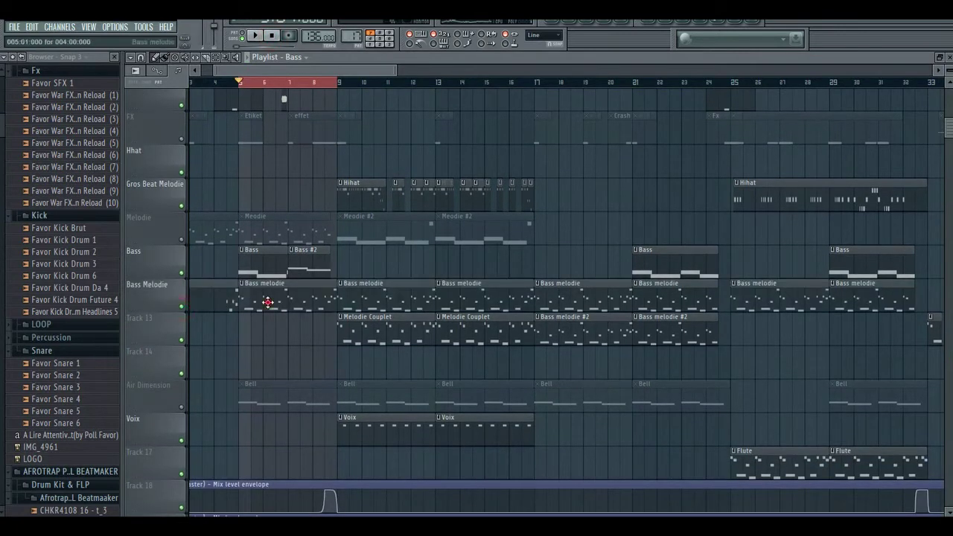
pyautogui.click(573, 27)
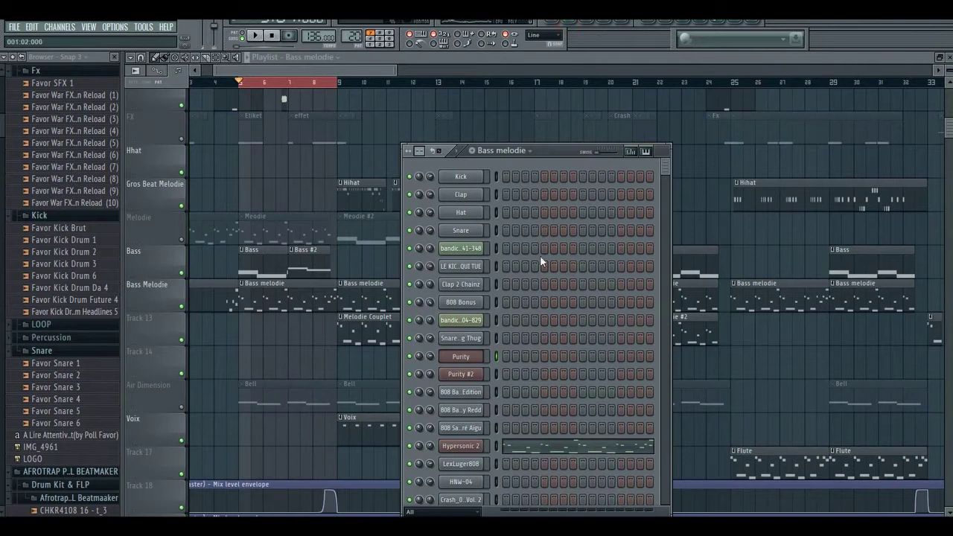
pyautogui.click(554, 453)
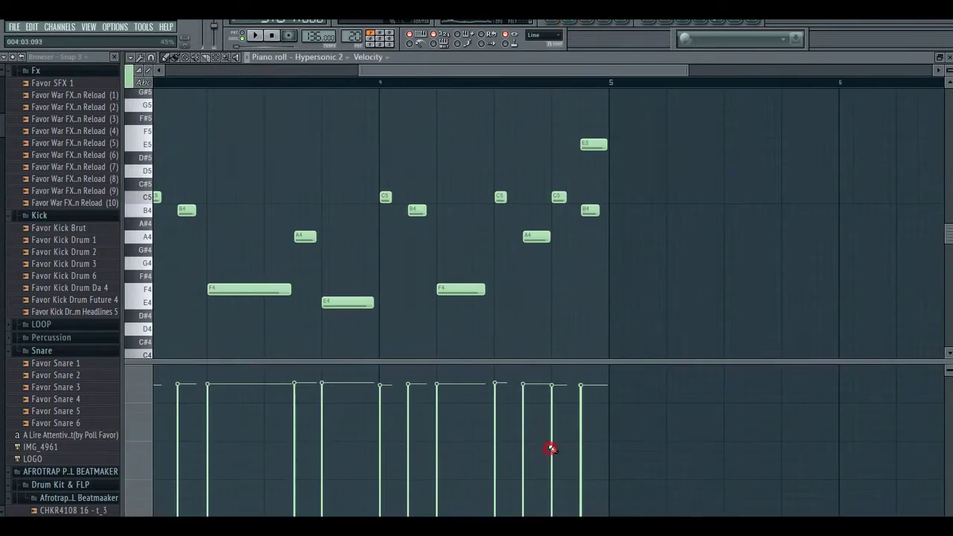
pyautogui.click(279, 72)
pyautogui.moveTo(494, 69); pyautogui.dragTo(618, 69)
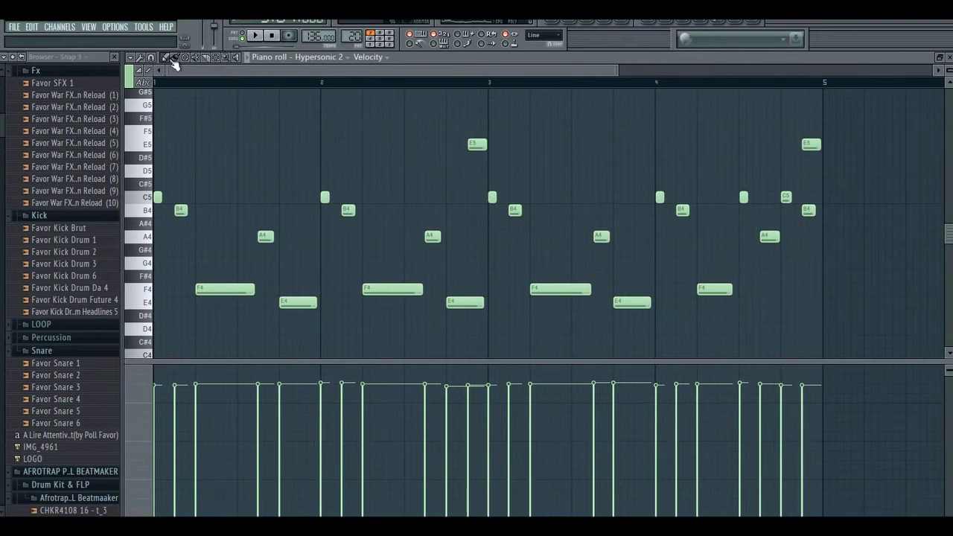
# Examine the C5, B4, F4, A4, E4 and E5 notes of the Bass melodie pattern and play it in pattern mode.
pyautogui.scroll(3, 187, 144)
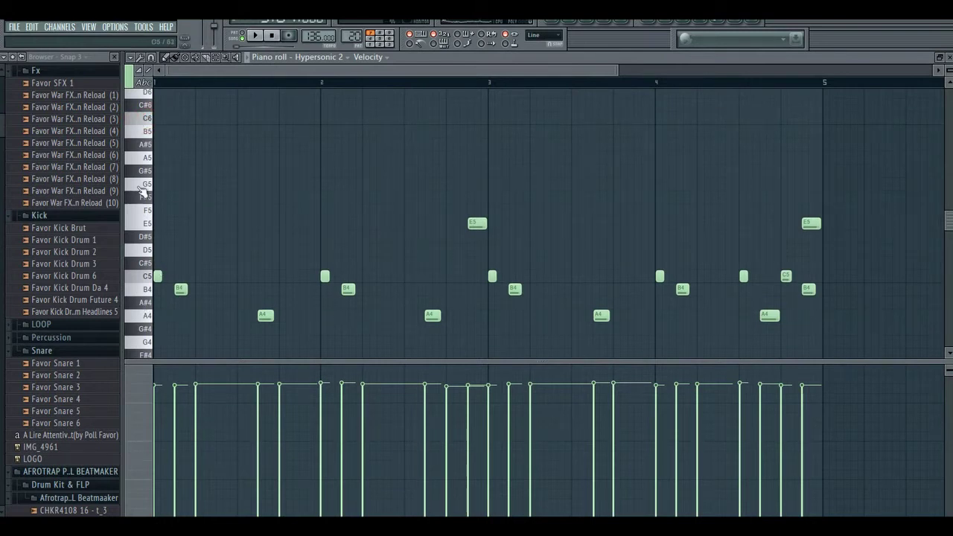
pyautogui.scroll(-2, 156, 238)
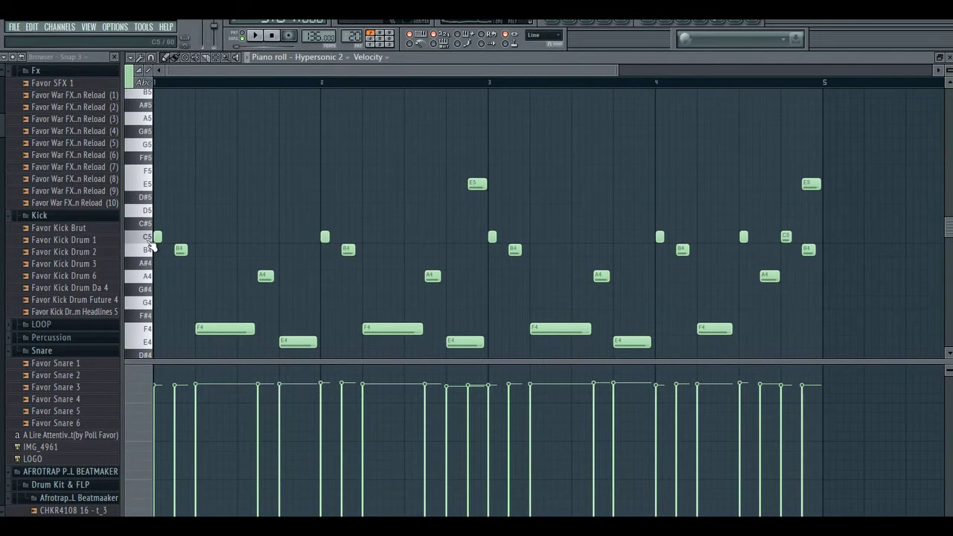
pyautogui.click(252, 36)
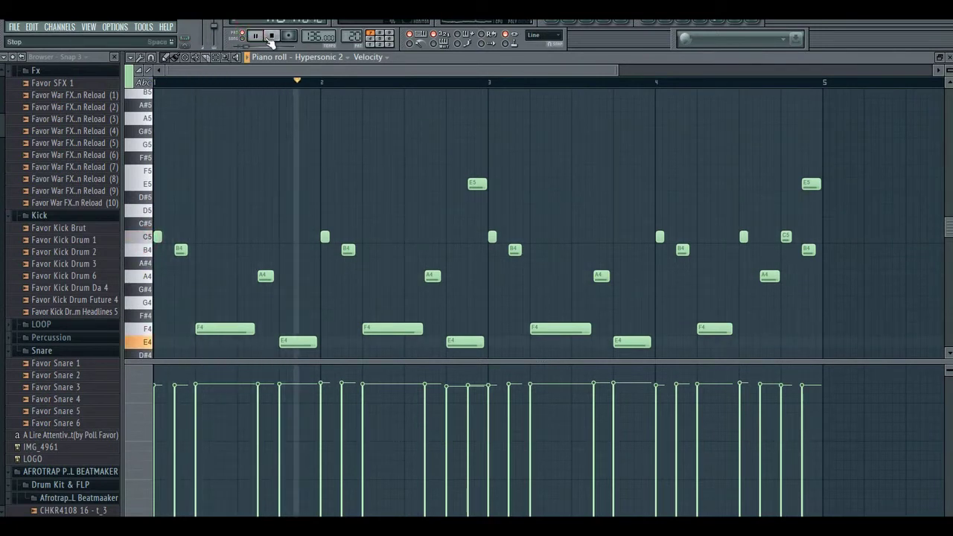
pyautogui.scroll(-2, 320, 118)
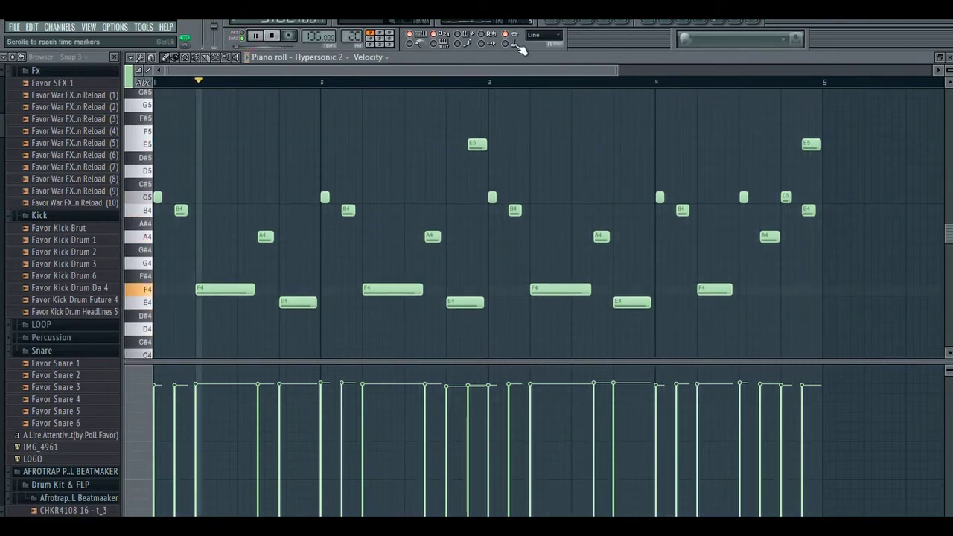
# Return to the playlist, replace the time selection with bars 1 to 8, and play it in song mode.
pyautogui.click(553, 23)
pyautogui.moveTo(300, 70); pyautogui.dragTo(218, 73)
pyautogui.press('space')
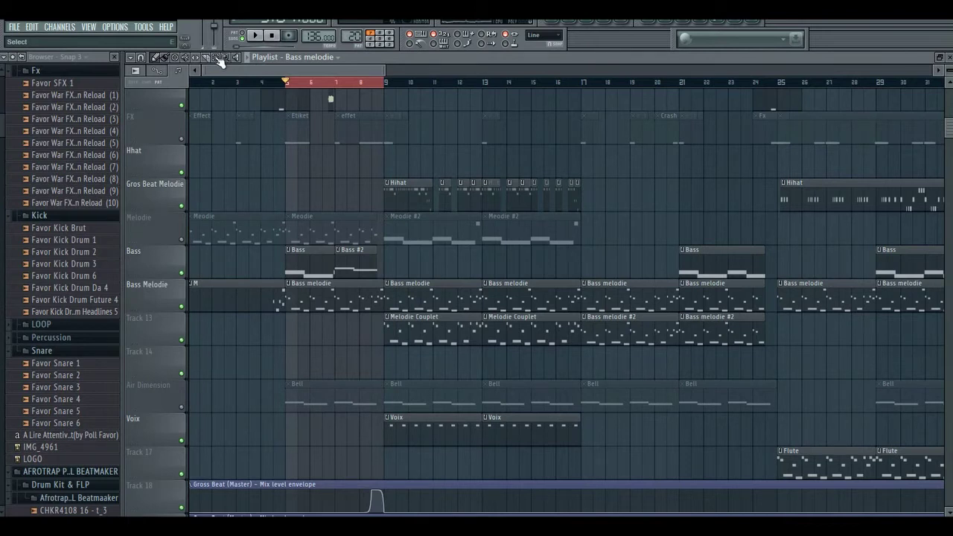
pyautogui.keyDown('ctrl'); pyautogui.click(298, 86); pyautogui.keyUp('ctrl')
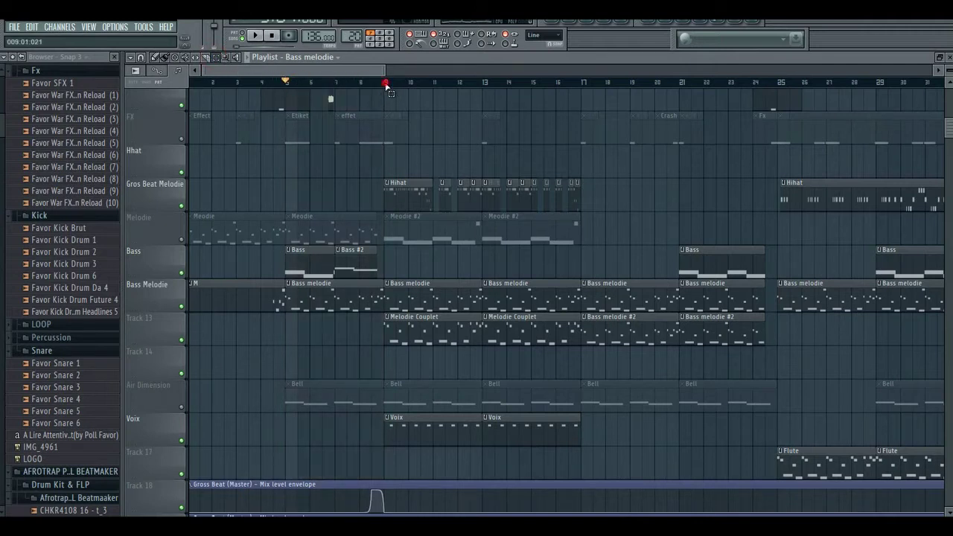
pyautogui.moveTo(387, 86); pyautogui.dragTo(191, 83)
pyautogui.click(255, 36)
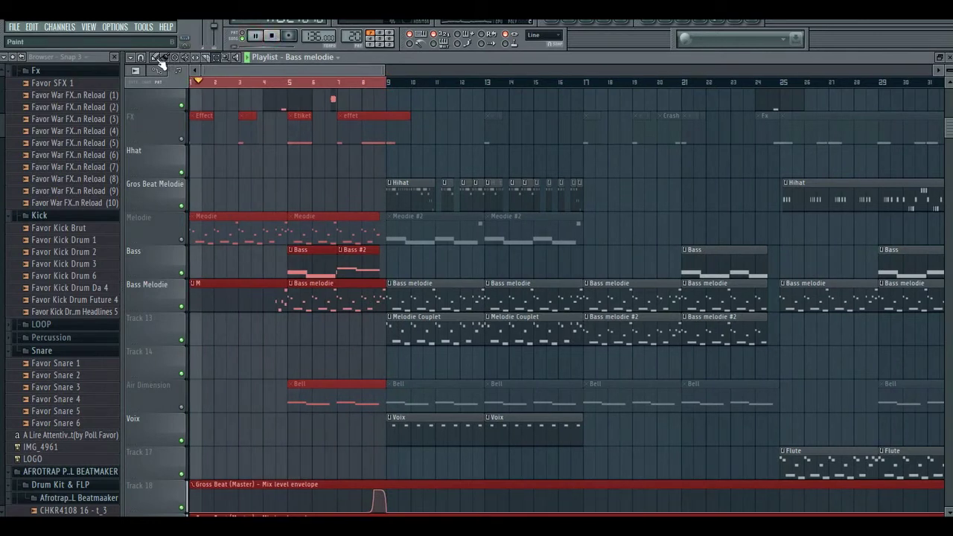
# Unmute the Melodie and FX tracks during playback, listen to the loop, and stop it.
pyautogui.click(180, 242)
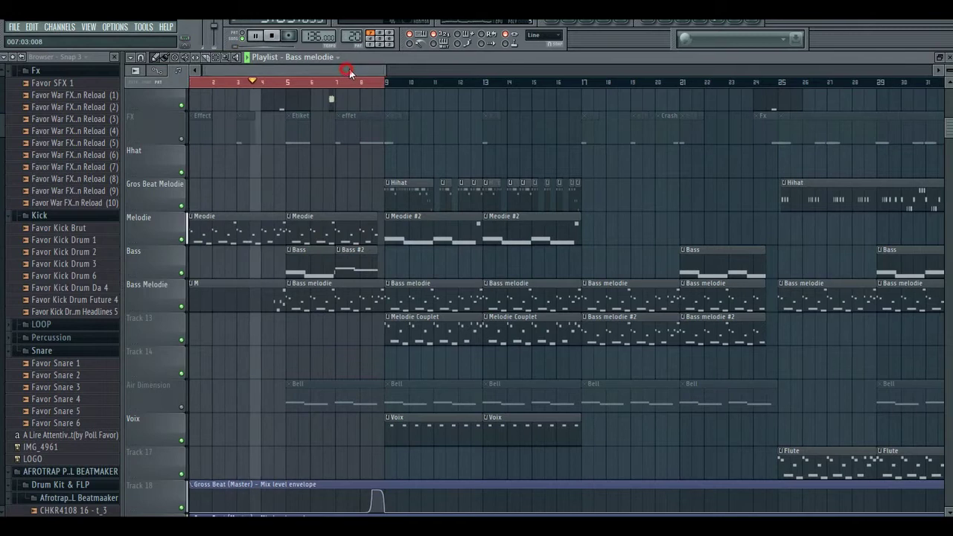
pyautogui.click(181, 140)
pyautogui.scroll(-2, 432, 161)
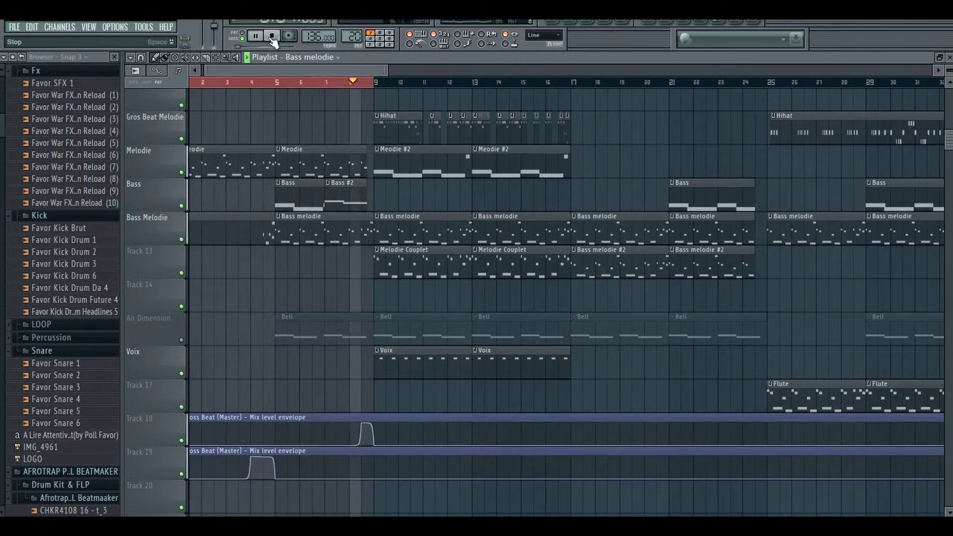
pyautogui.click(273, 38)
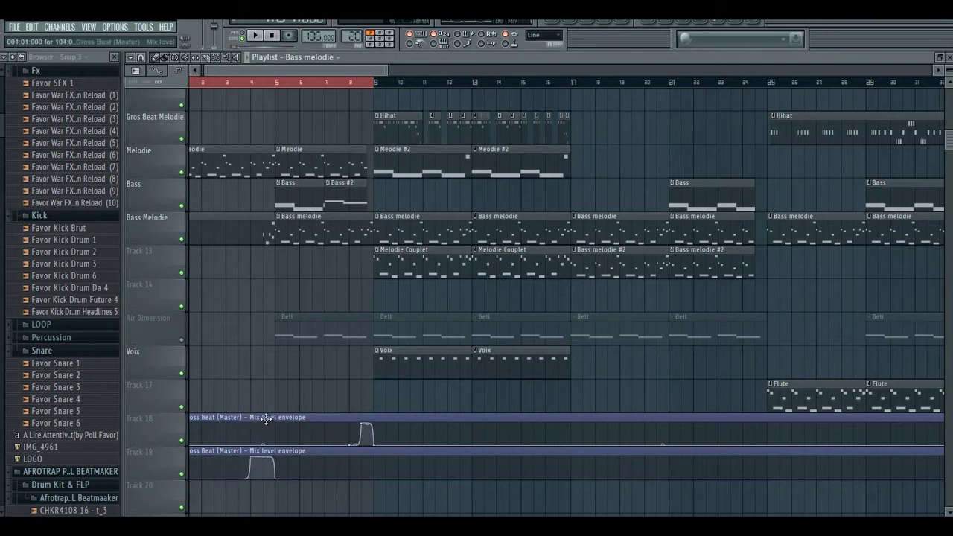
# Unmute the Air Dimension track and make its Bell pattern the current pattern.
pyautogui.moveTo(305, 72); pyautogui.dragTo(291, 73)
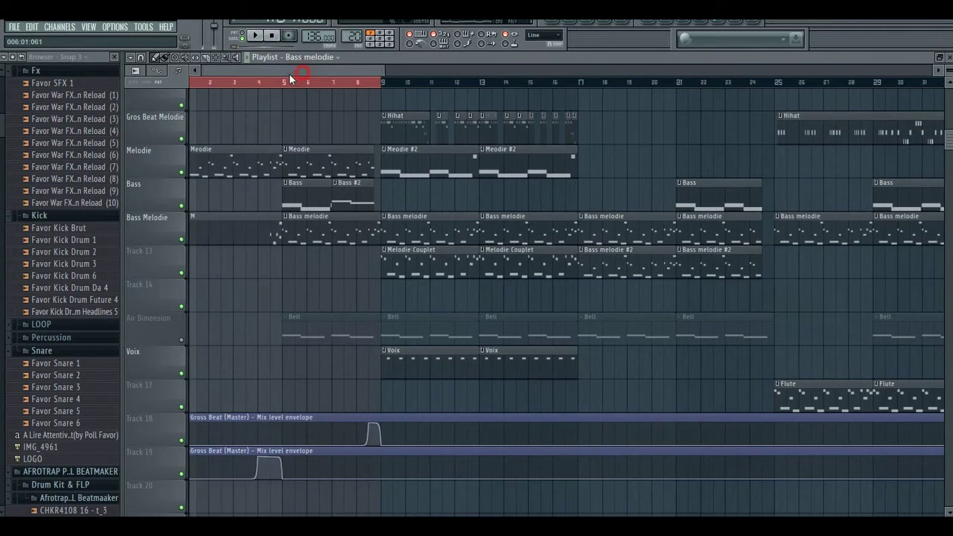
pyautogui.scroll(-1, 361, 319)
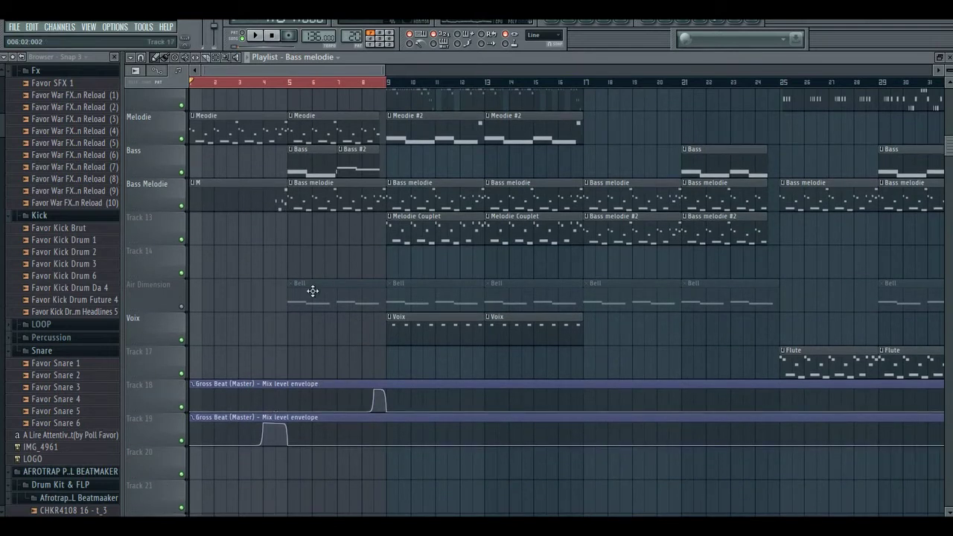
pyautogui.click(182, 307)
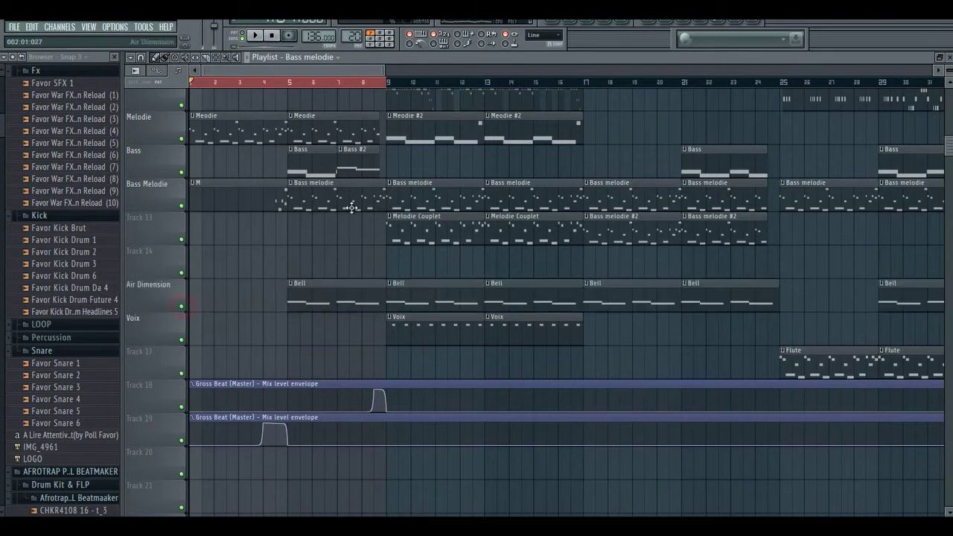
pyautogui.moveTo(377, 69); pyautogui.dragTo(368, 70)
pyautogui.click(343, 288)
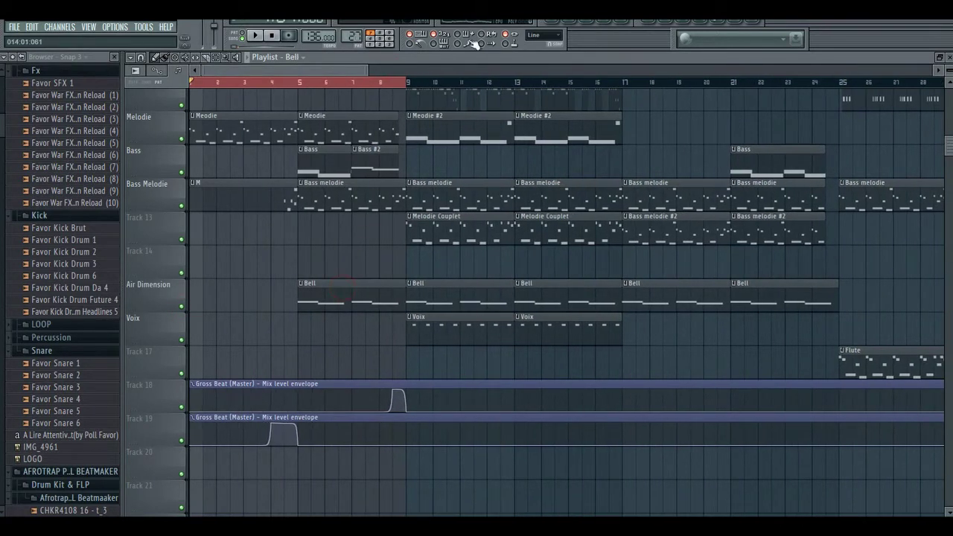
# Play the Bell pattern in pattern mode and open its Purity #2 instrument.
pyautogui.click(255, 35)
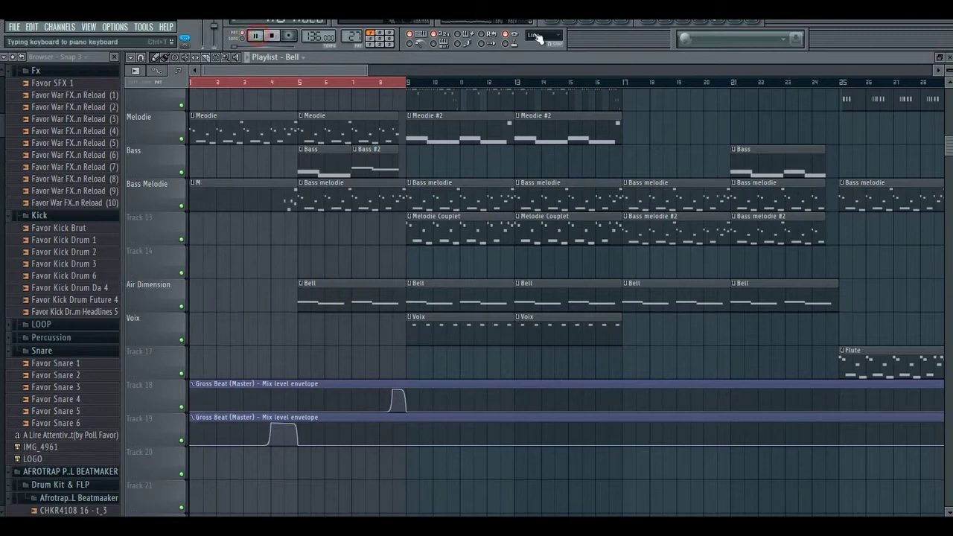
pyautogui.click(566, 24)
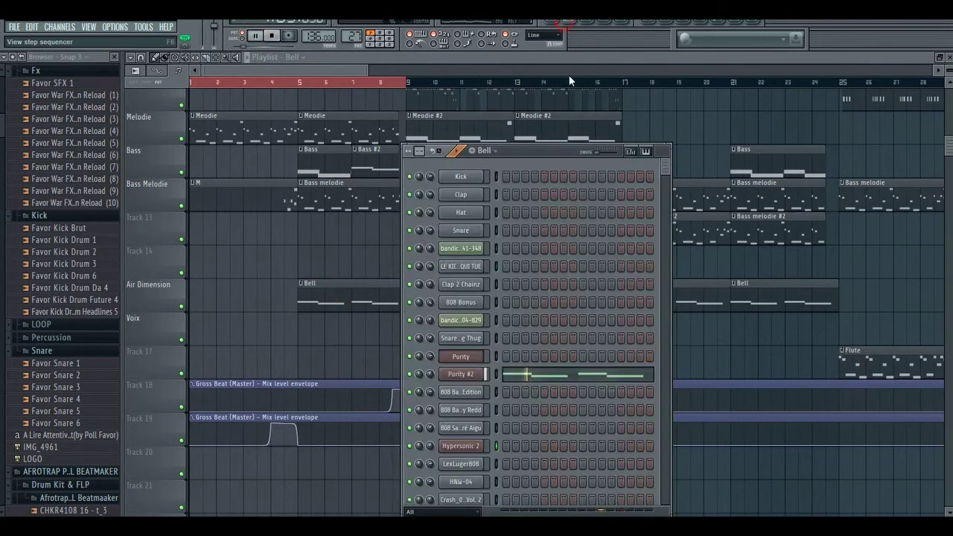
pyautogui.click(477, 374)
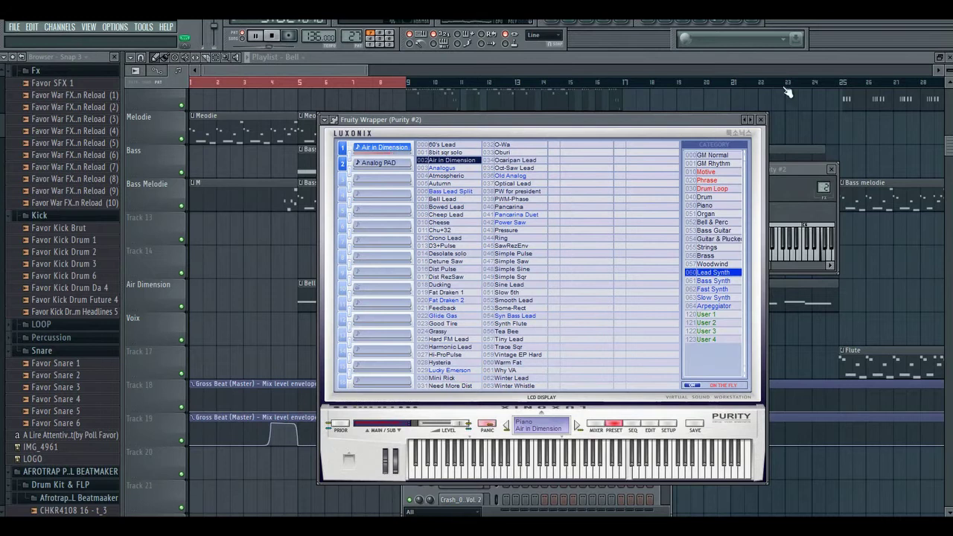
# Point out the Air in Dimension preset and the Lead Synth category with drawn arrows, clear the arrows, and stop playback.
pyautogui.hotkey('ctrl', 'alt', 'd')
pyautogui.moveTo(508, 150); pyautogui.dragTo(481, 157)
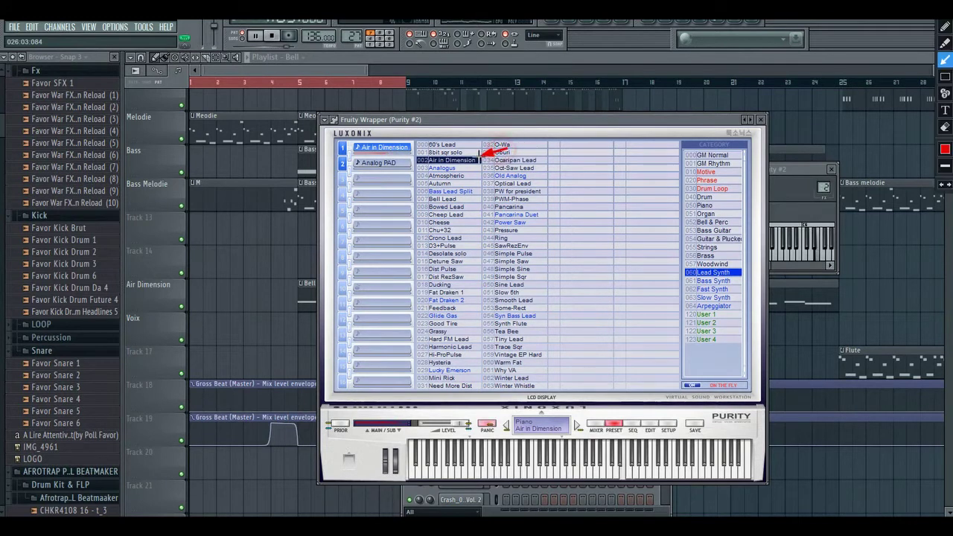
pyautogui.moveTo(718, 243); pyautogui.dragTo(721, 264)
pyautogui.press('Escape')
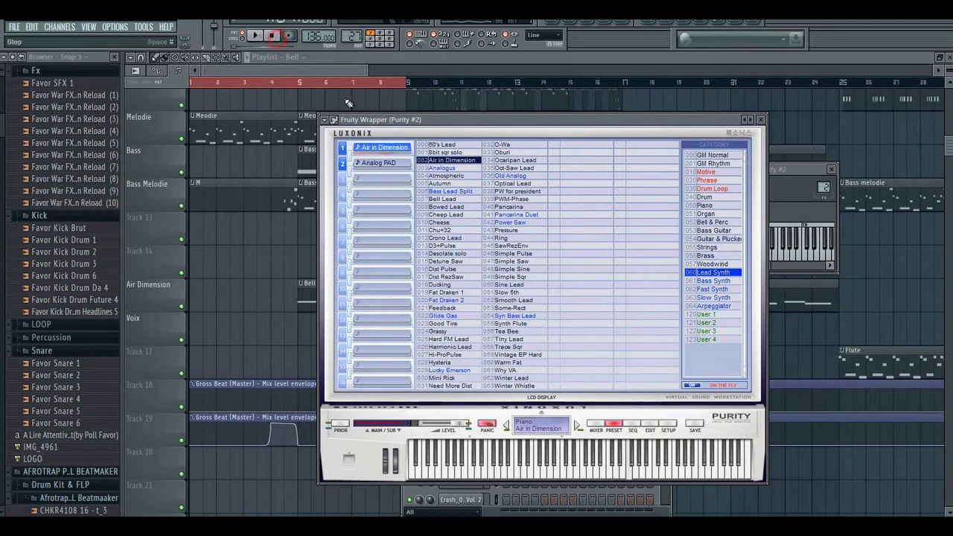
# Open the Bell pattern's Purity #2 notes in the piano roll and play the F6 and E6 notes from bar 1.
pyautogui.click(568, 25)
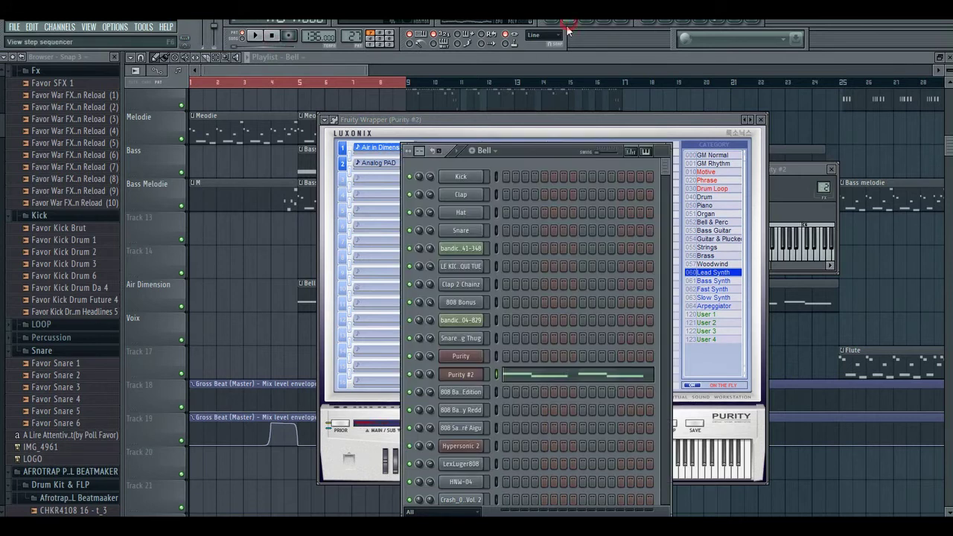
pyautogui.click(562, 374)
pyautogui.moveTo(492, 68); pyautogui.dragTo(650, 68)
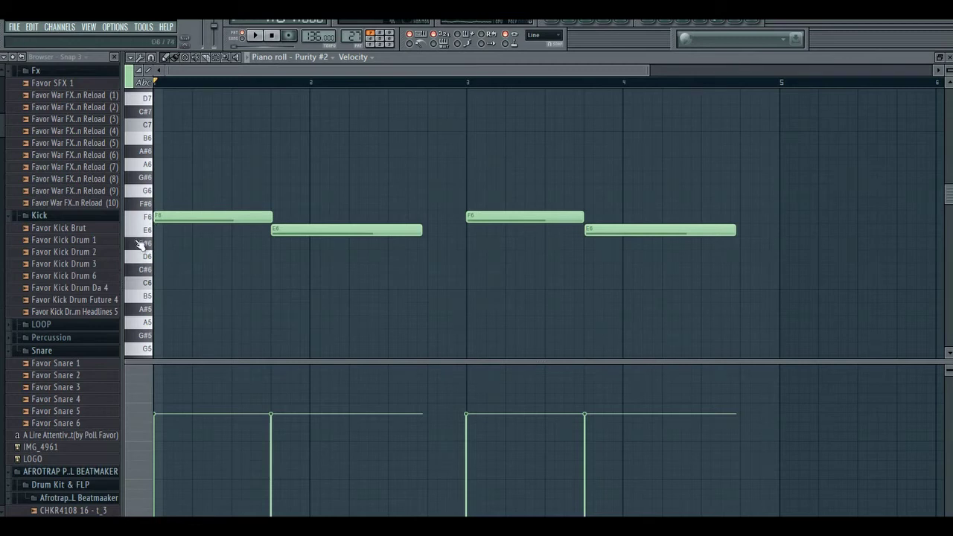
pyautogui.click(255, 35)
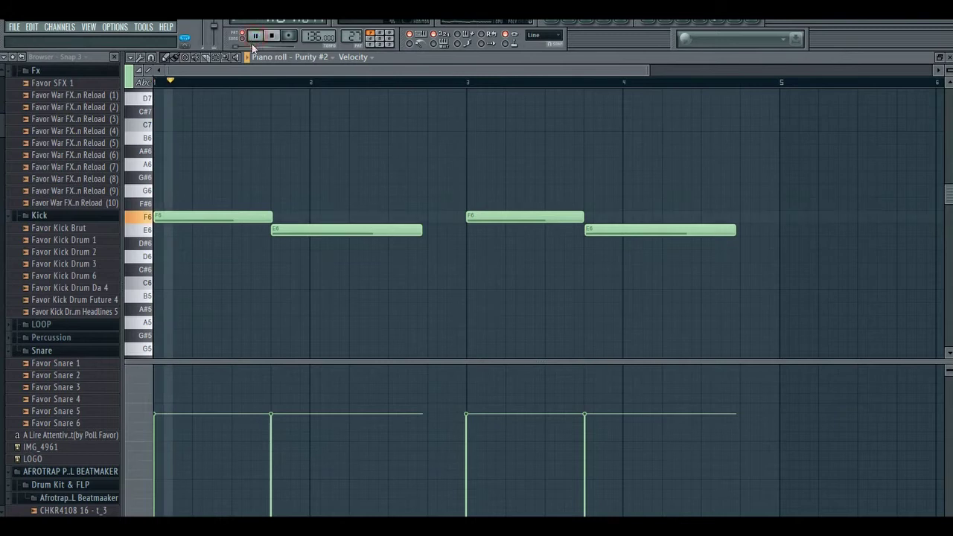
# Return to the playlist, clear the time selection, and listen to the arrangement in song mode up to bar 12.
pyautogui.click(555, 27)
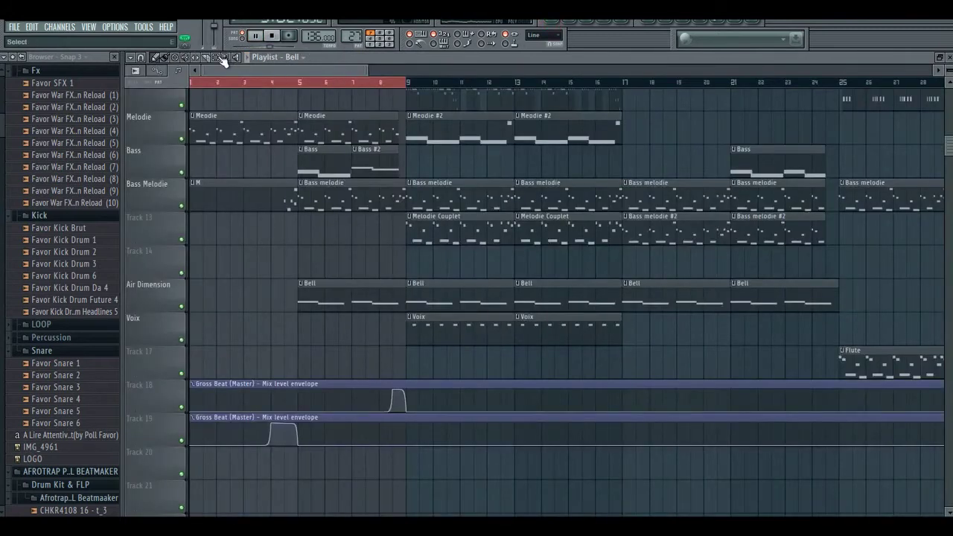
pyautogui.click(266, 85)
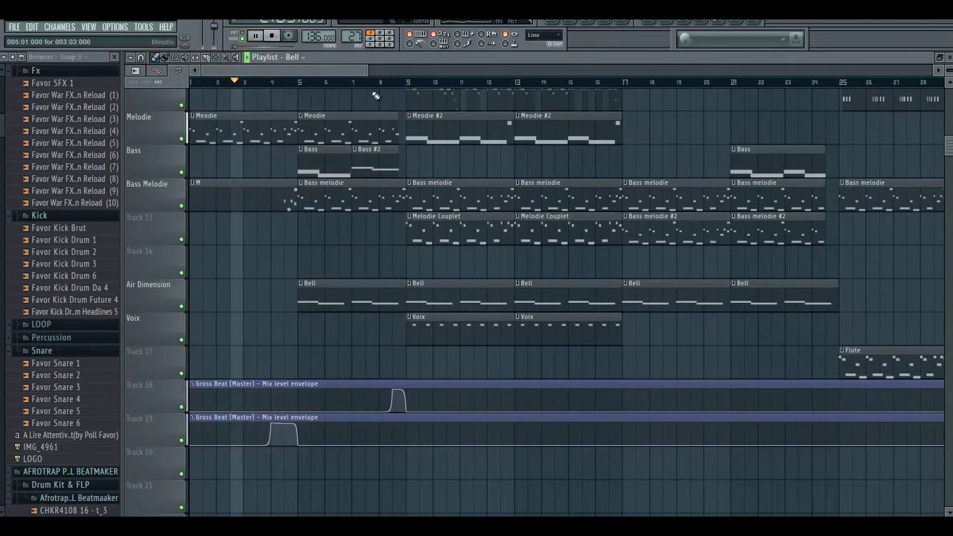
pyautogui.moveTo(353, 70); pyautogui.dragTo(298, 69)
pyautogui.scroll(2, 551, 179)
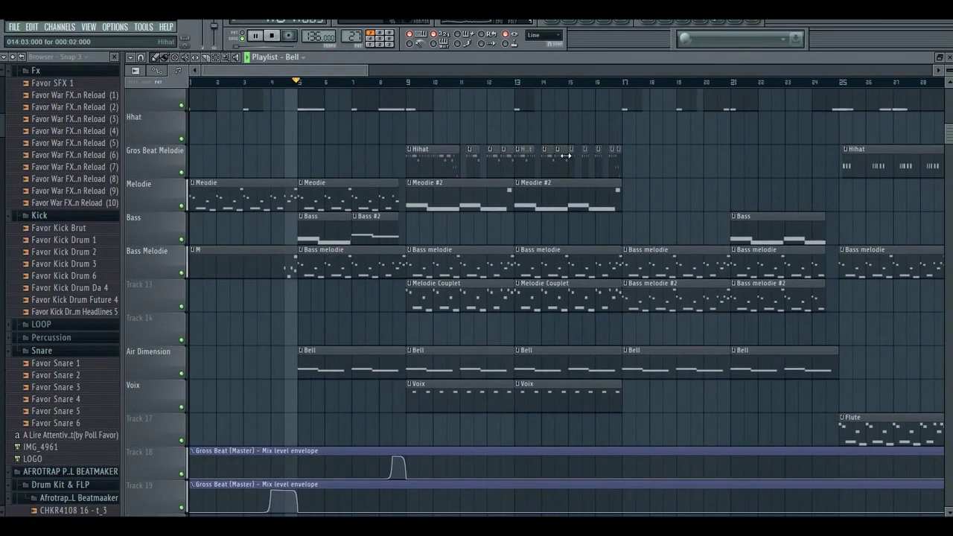
pyautogui.scroll(-1, 505, 149)
pyautogui.scroll(1, 513, 153)
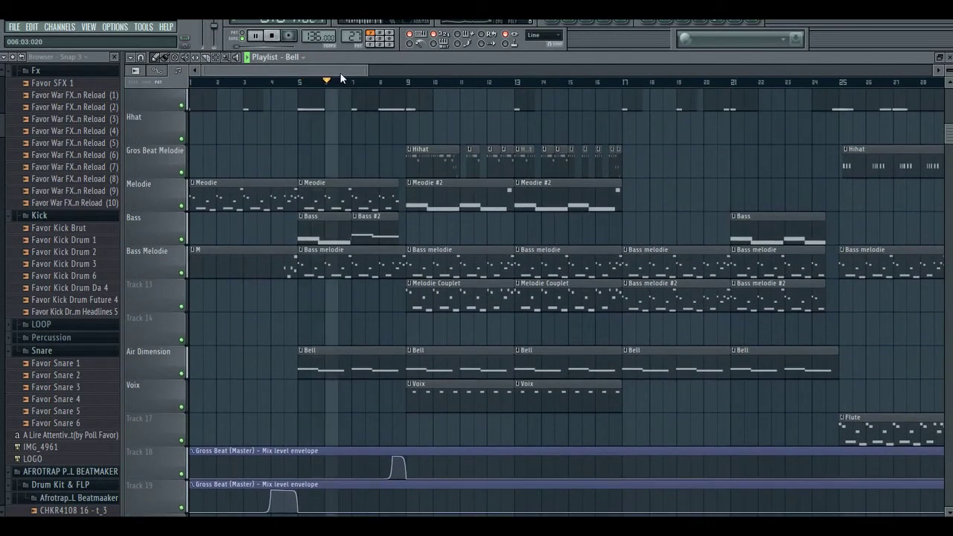
pyautogui.moveTo(342, 70); pyautogui.dragTo(366, 72)
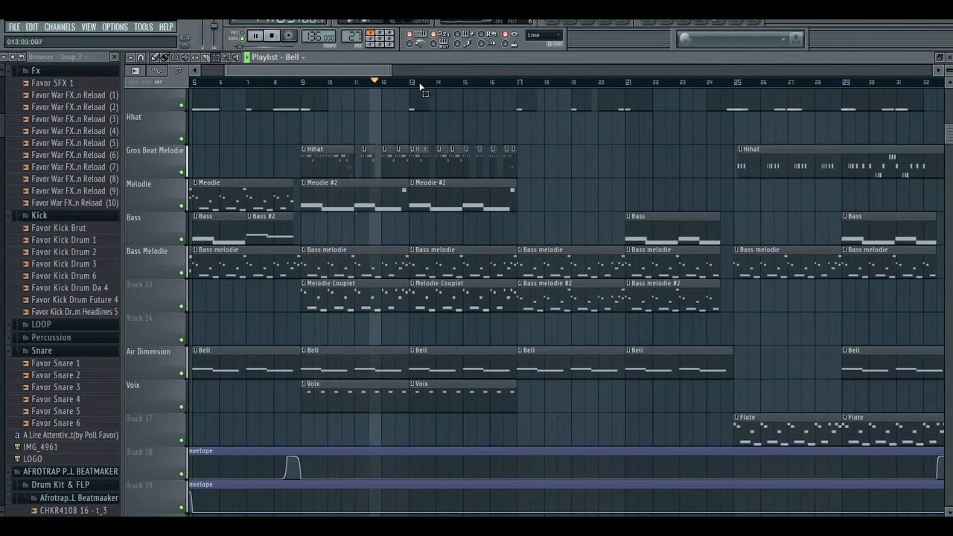
# Set the playlist's time selection to bars 9 to 12, stop playback, and show the Kick, Clap and 808 tracks.
pyautogui.moveTo(410, 81); pyautogui.dragTo(302, 82)
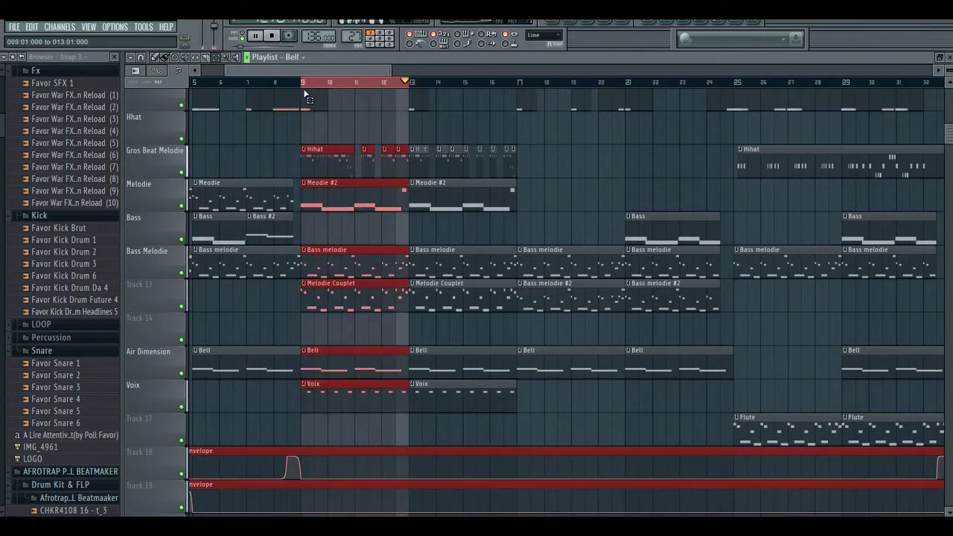
pyautogui.click(273, 36)
pyautogui.click(155, 58)
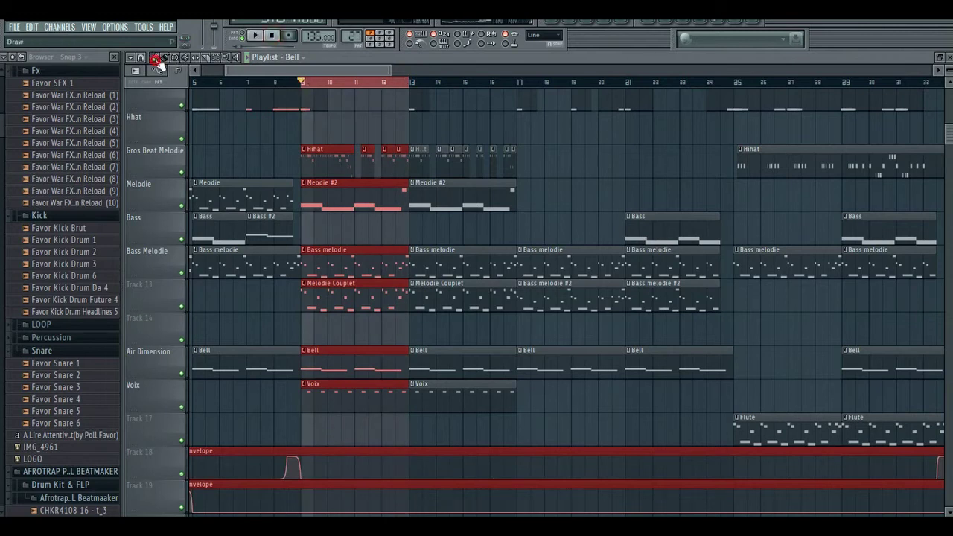
pyautogui.scroll(4, 581, 215)
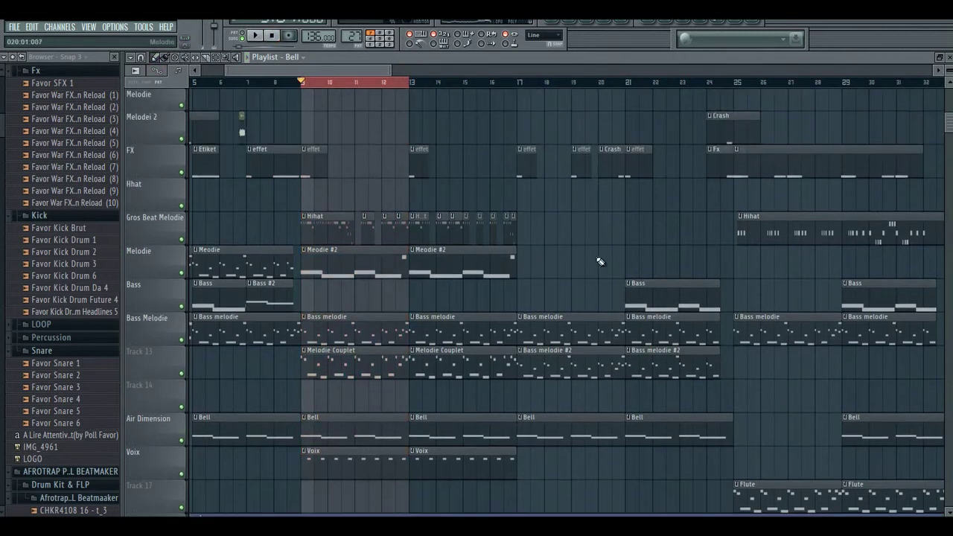
pyautogui.scroll(2, 352, 102)
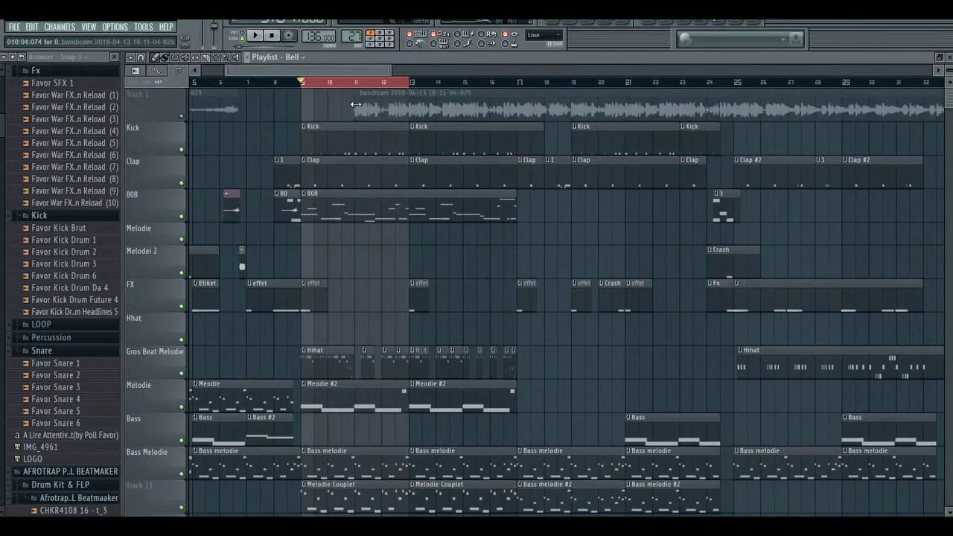
# Mute the Clap, 808, Gros Beat Melodie and Voix tracks in the playlist.
pyautogui.scroll(-1, 234, 348)
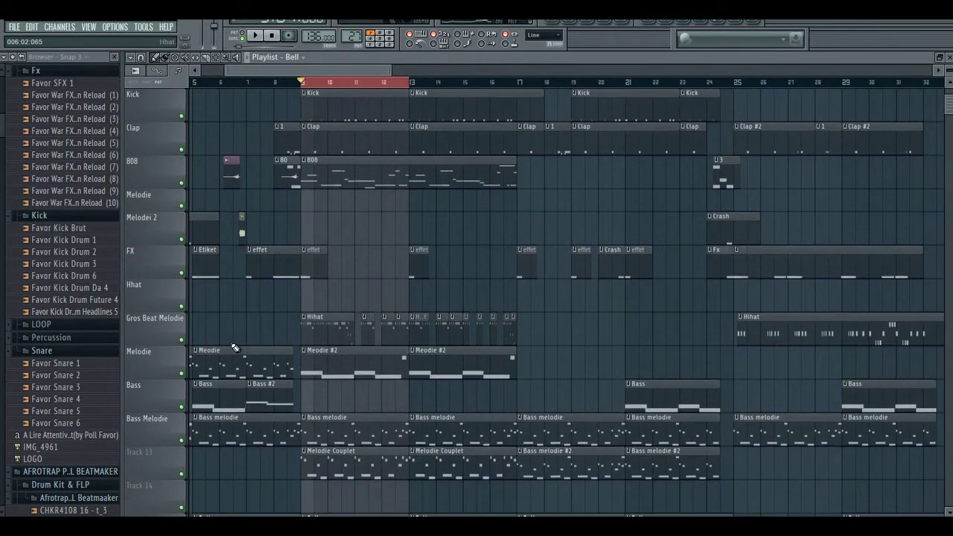
pyautogui.scroll(1, 234, 265)
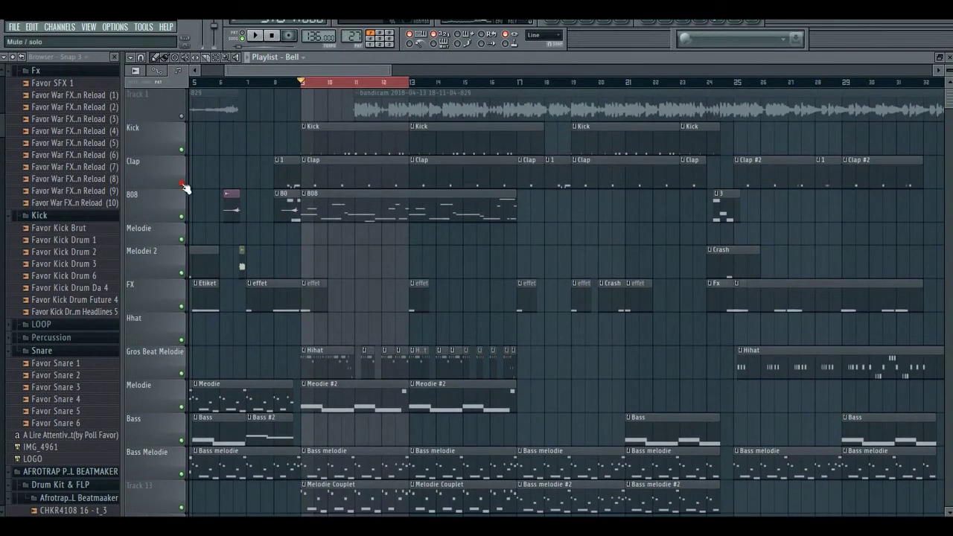
pyautogui.click(181, 183)
pyautogui.click(181, 217)
pyautogui.scroll(-1, 184, 222)
pyautogui.click(181, 340)
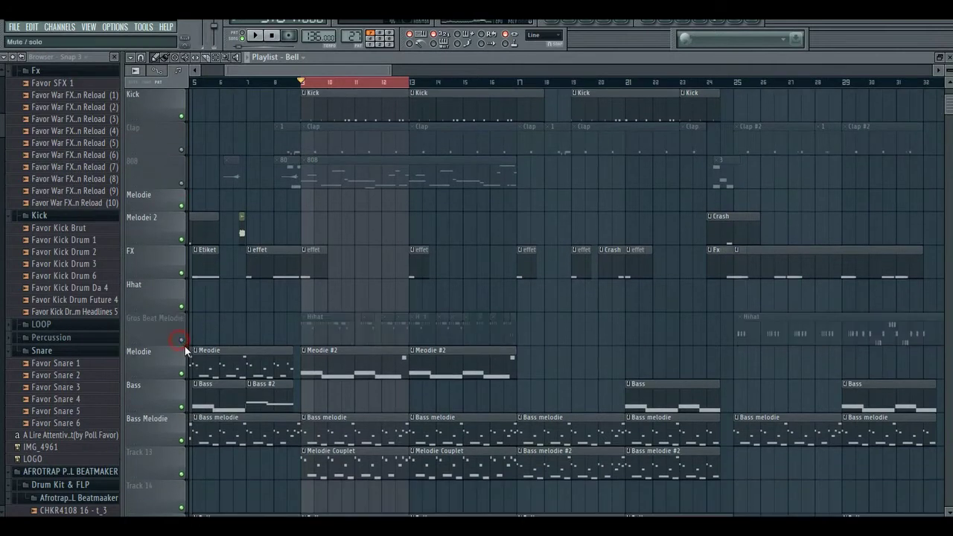
pyautogui.scroll(-3, 184, 346)
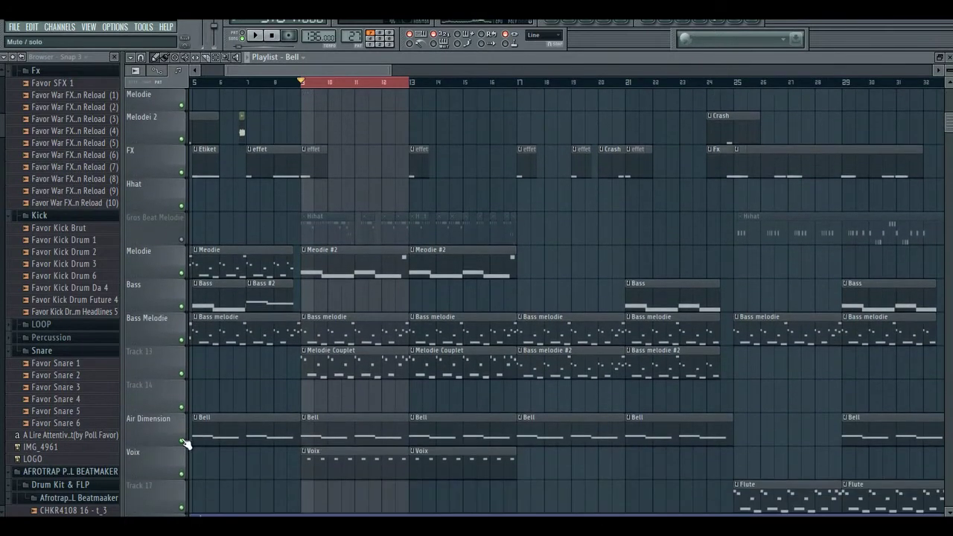
pyautogui.click(181, 475)
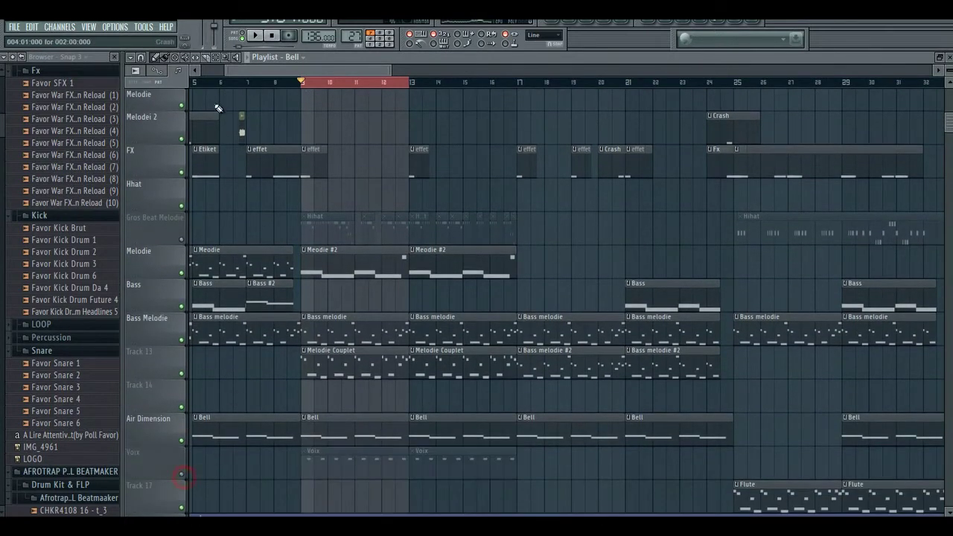
# Play the selected bars 9 to 12 and mute the Melodie track.
pyautogui.click(260, 38)
pyautogui.scroll(2, 251, 149)
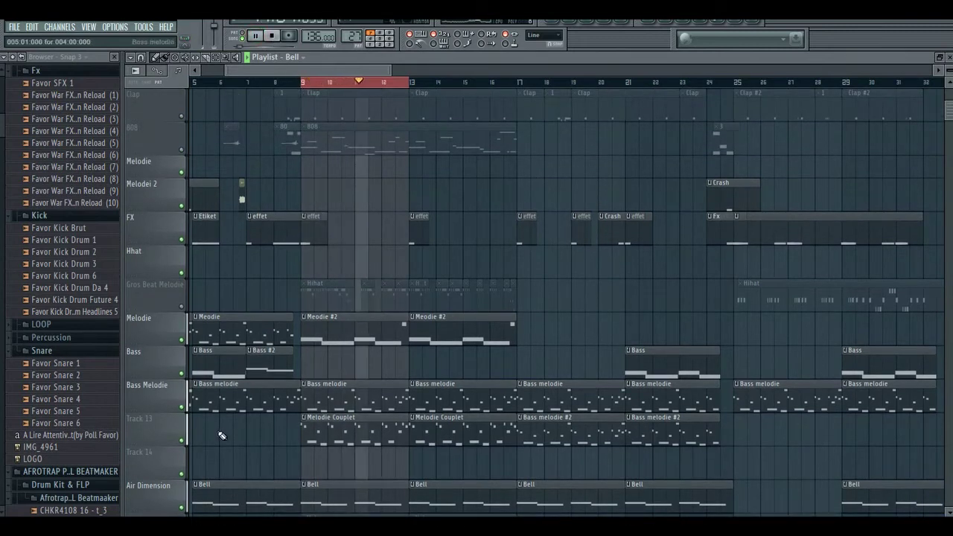
pyautogui.click(181, 340)
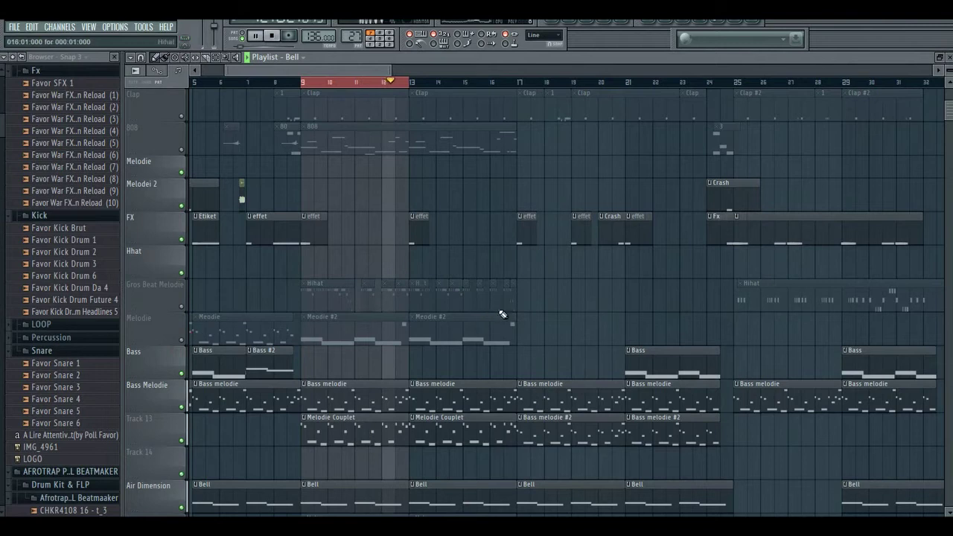
pyautogui.scroll(2, 531, 316)
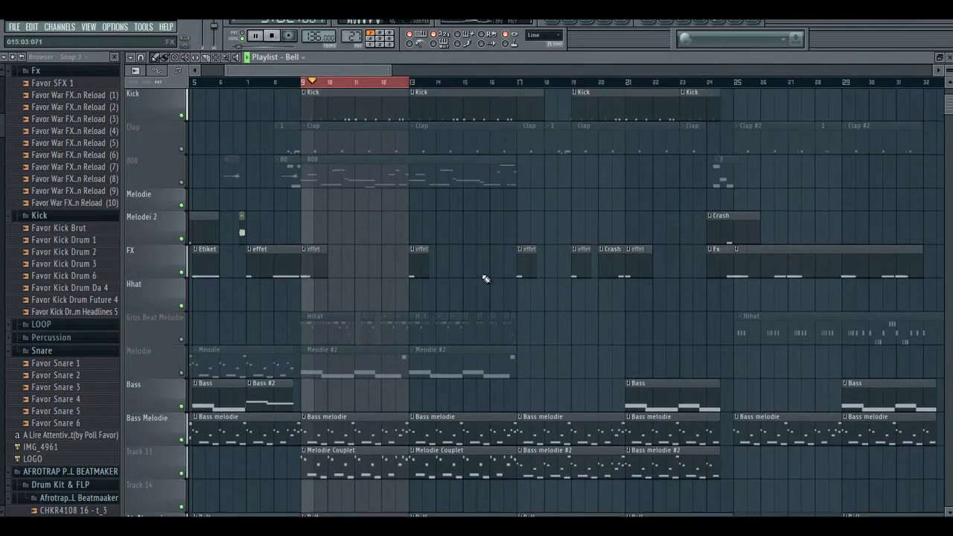
# Open the Kick pattern's LE KICK QUI TUE notes in the piano roll, play them through to the last note, and stop.
pyautogui.click(567, 23)
pyautogui.click(567, 266)
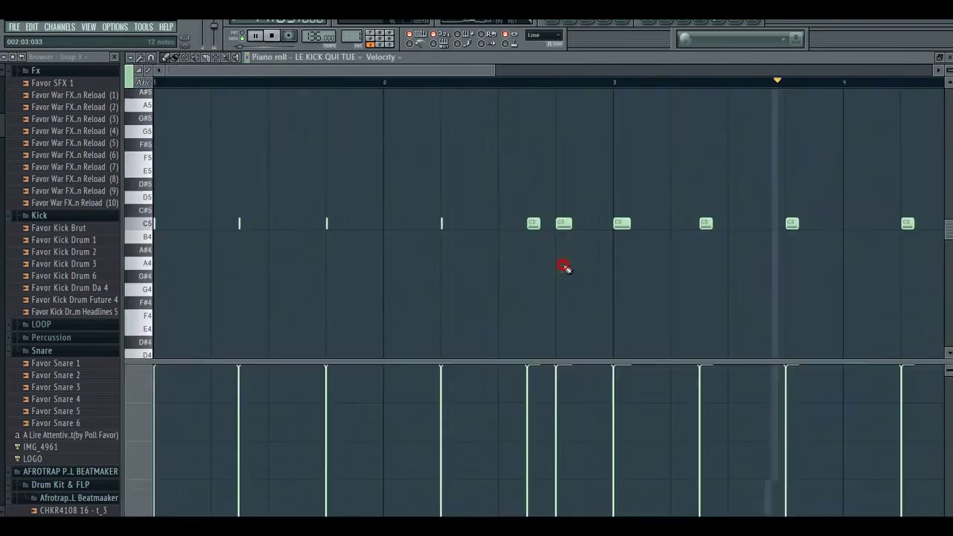
pyautogui.click(271, 38)
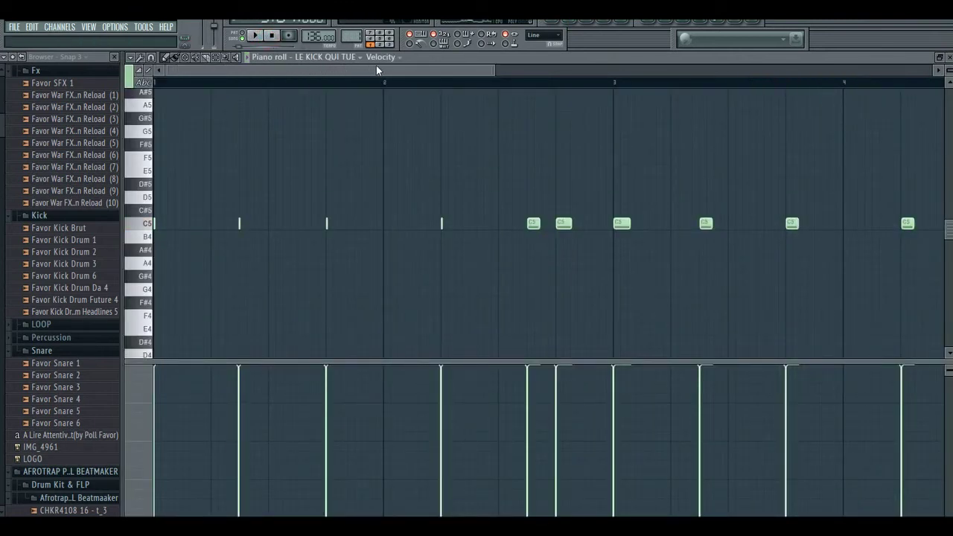
pyautogui.click(258, 36)
pyautogui.moveTo(494, 70); pyautogui.dragTo(563, 74)
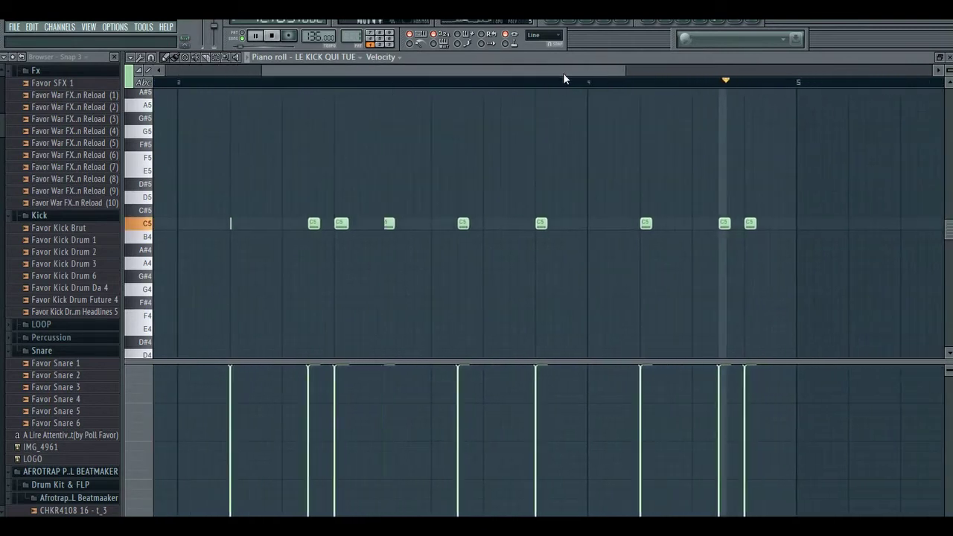
pyautogui.click(271, 36)
# Replay the LE KICK QUI TUE notes from bar 1, return to the playlist, and stop playback.
pyautogui.moveTo(304, 72); pyautogui.dragTo(174, 82)
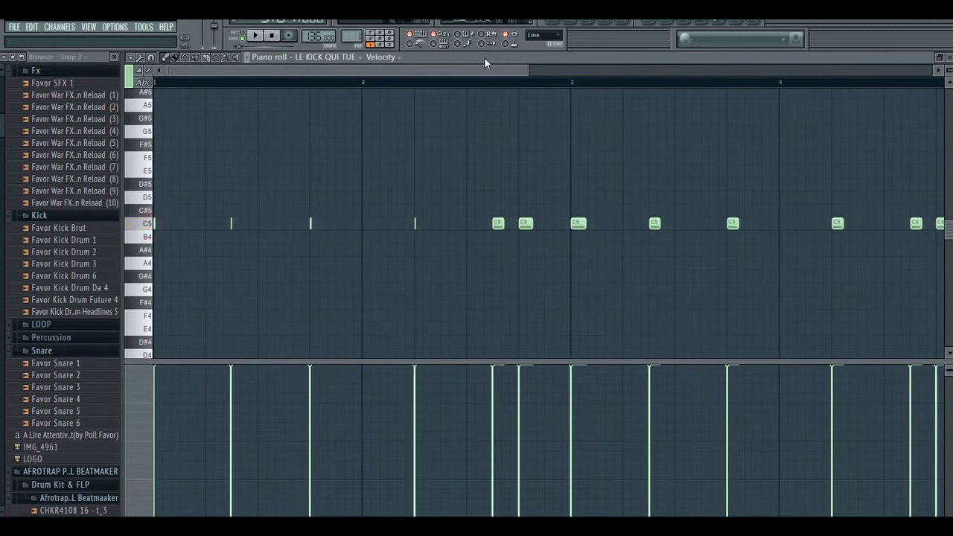
pyautogui.moveTo(528, 69); pyautogui.dragTo(446, 70)
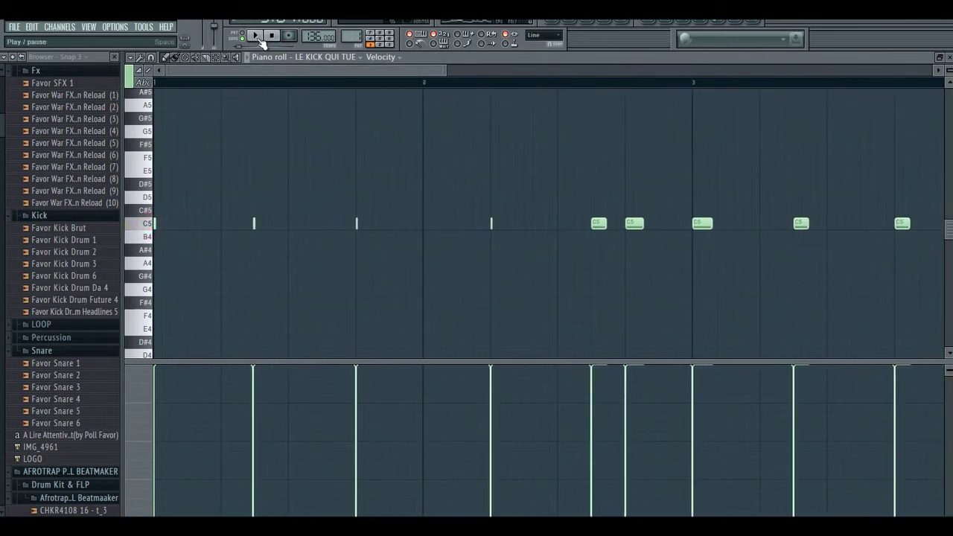
pyautogui.click(256, 36)
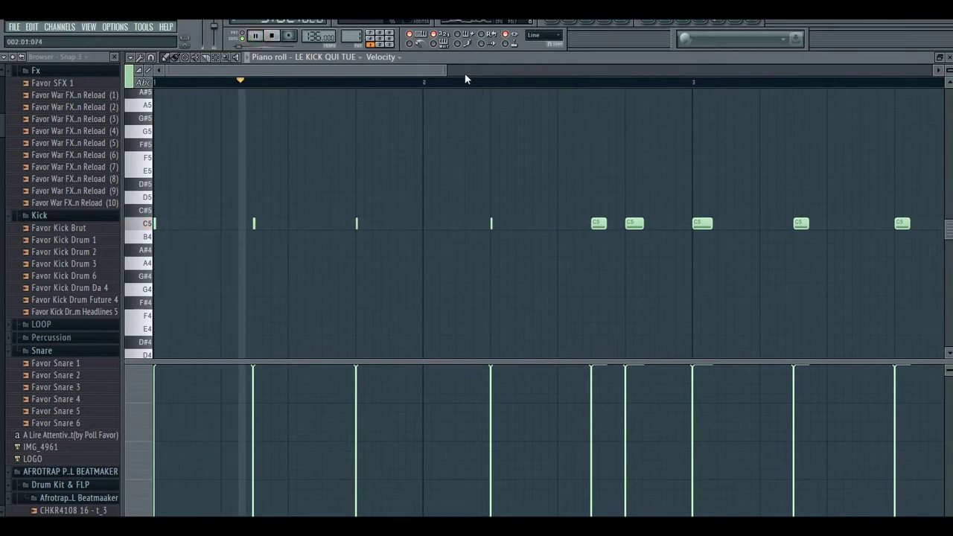
pyautogui.moveTo(446, 70); pyautogui.dragTo(594, 66)
pyautogui.click(553, 24)
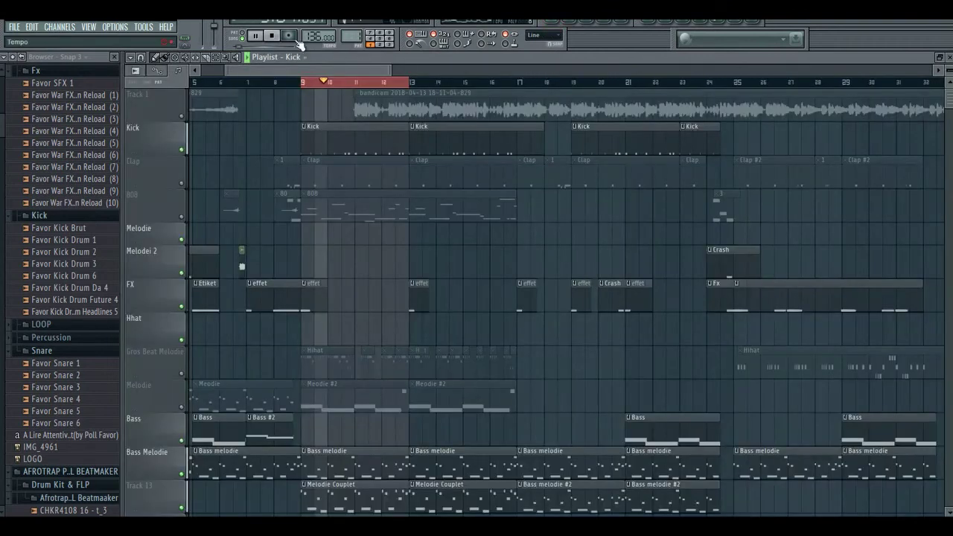
pyautogui.click(272, 38)
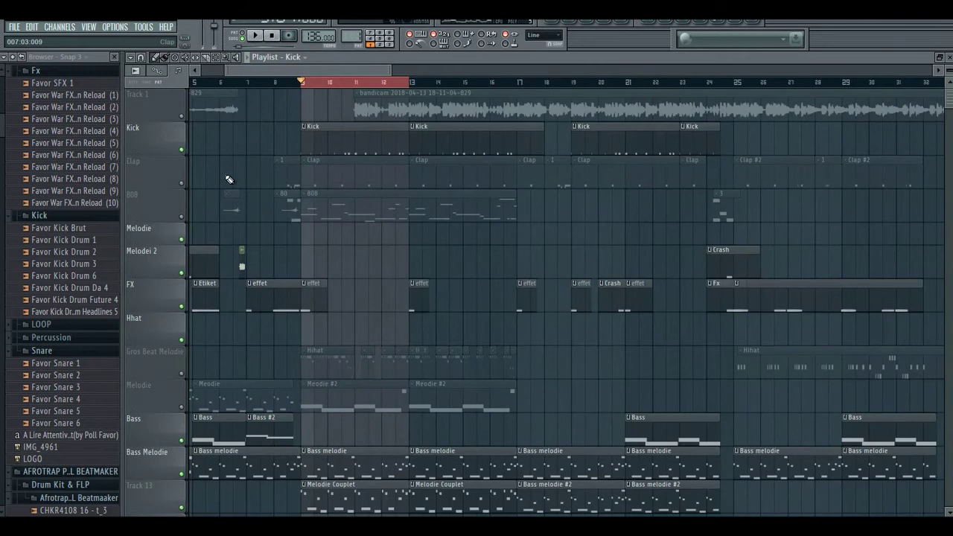
# Unmute the Clap track and play the Clap pattern alone in pattern mode with its channels shown.
pyautogui.click(184, 185)
pyautogui.click(255, 35)
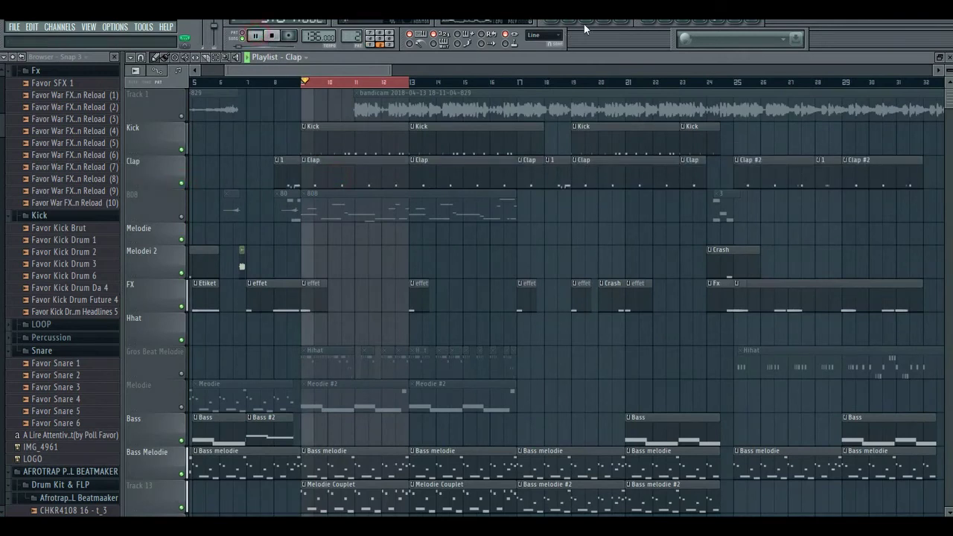
pyautogui.click(570, 22)
pyautogui.click(272, 38)
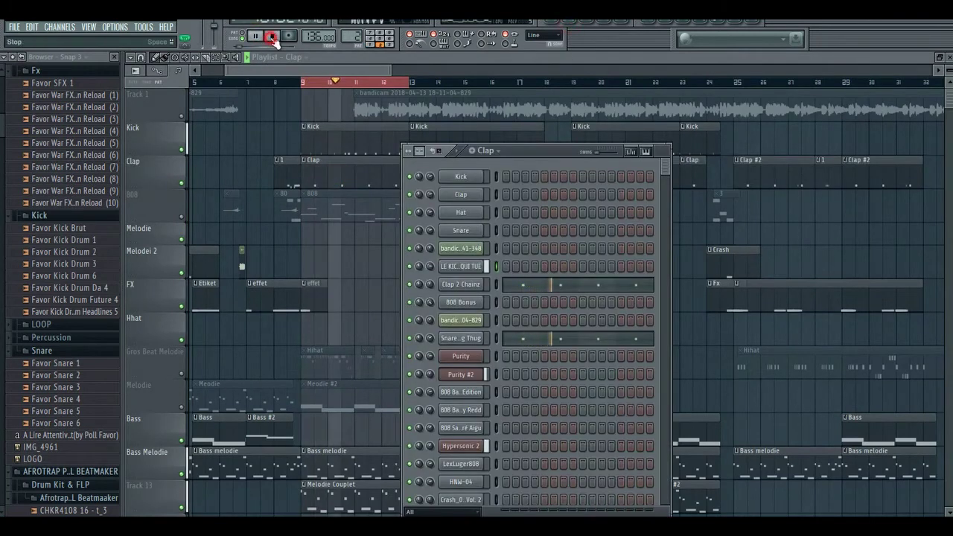
pyautogui.click(254, 35)
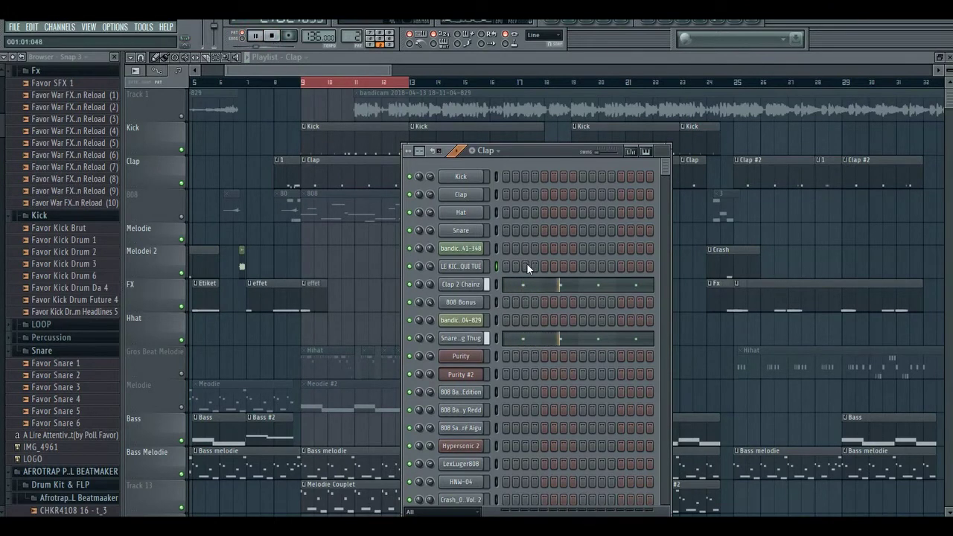
# Show all the Clap 2 Chainz notes in the piano roll, play them within the song, and return to the playlist.
pyautogui.click(537, 286)
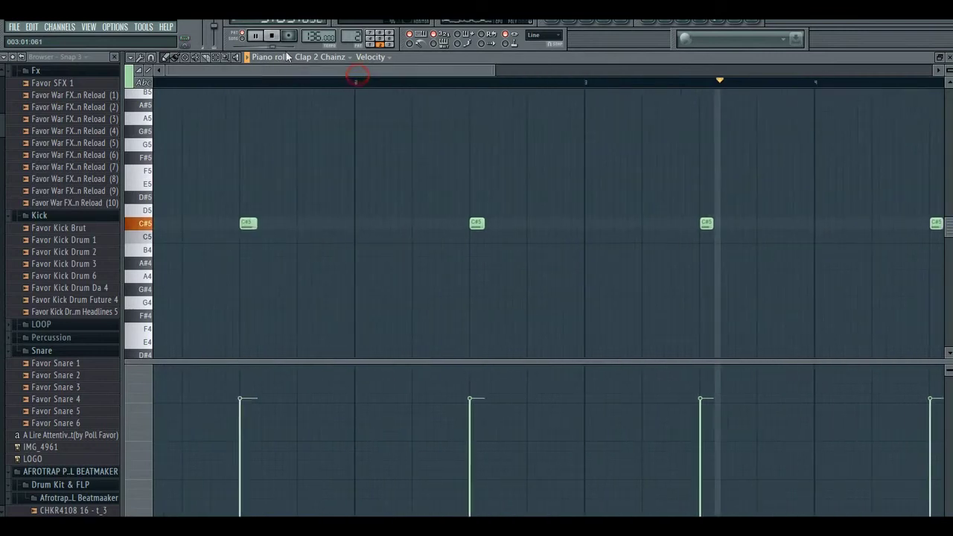
pyautogui.click(272, 35)
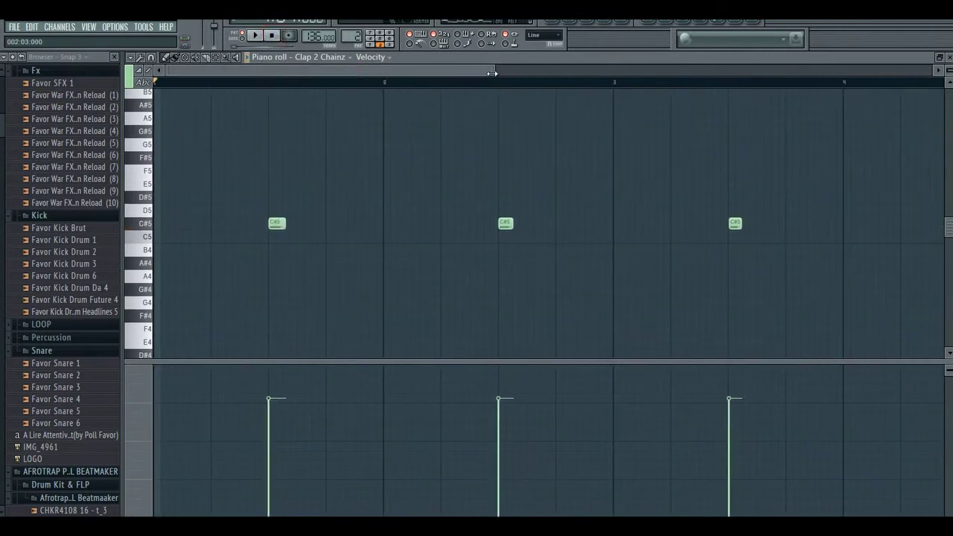
pyautogui.moveTo(491, 73); pyautogui.dragTo(604, 73)
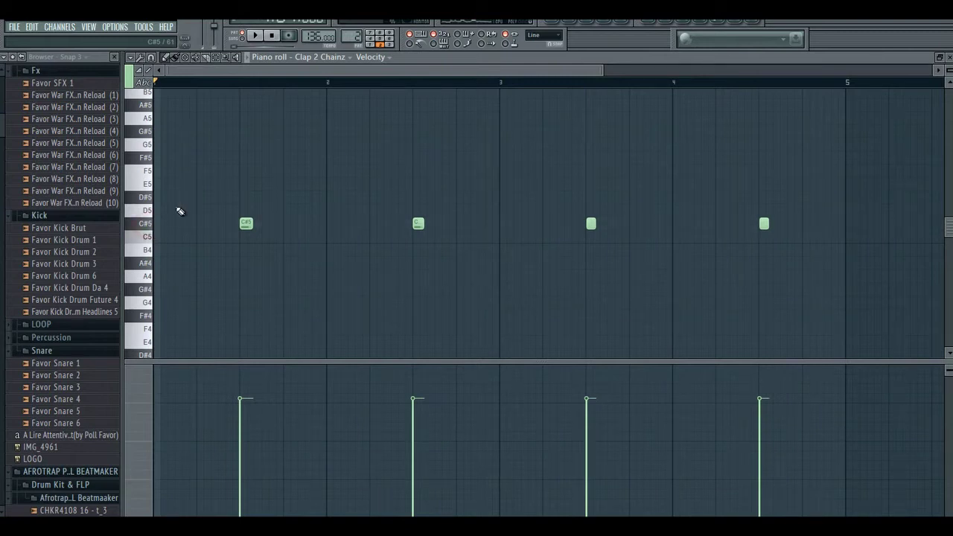
pyautogui.click(261, 34)
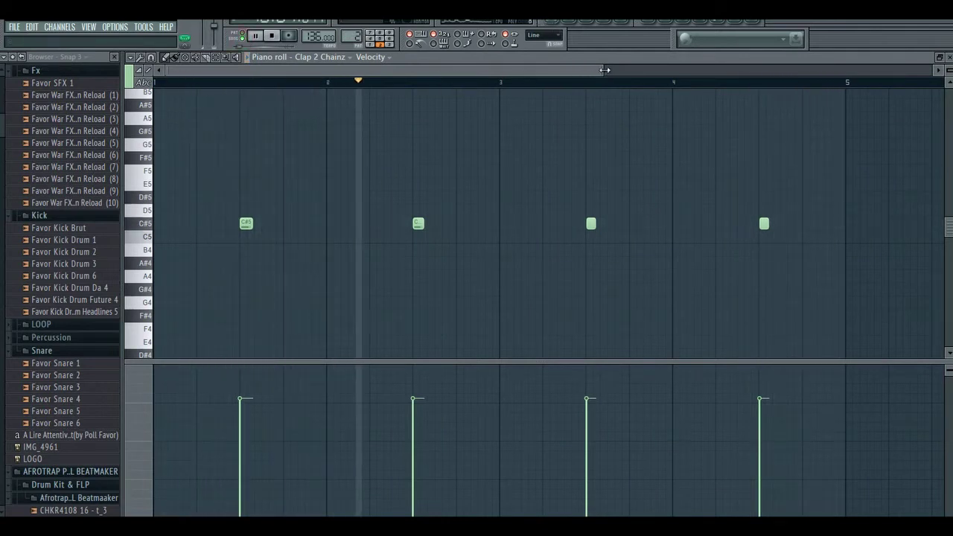
pyautogui.moveTo(603, 70); pyautogui.dragTo(552, 64)
pyautogui.click(555, 24)
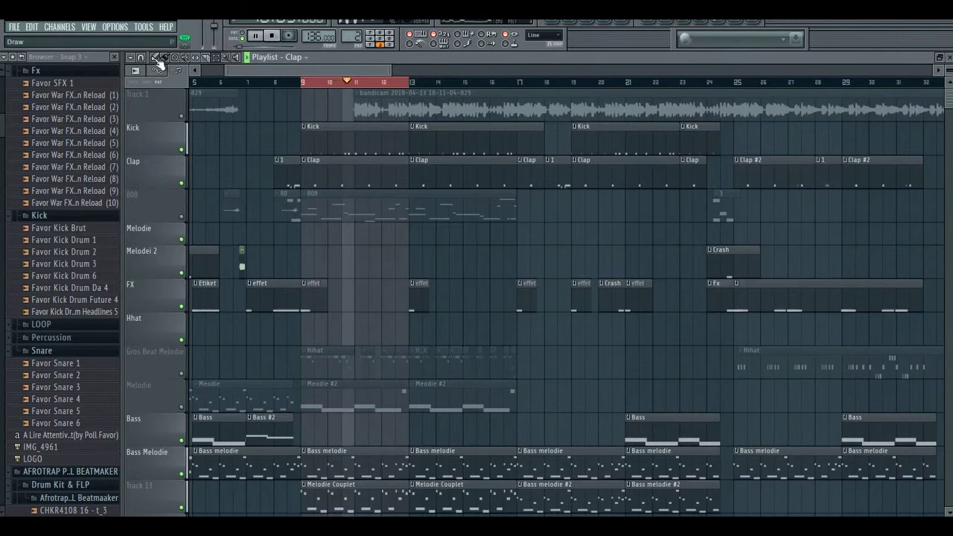
# Unmute the Melodie track in the playlist and stop playback.
pyautogui.scroll(-1, 450, 240)
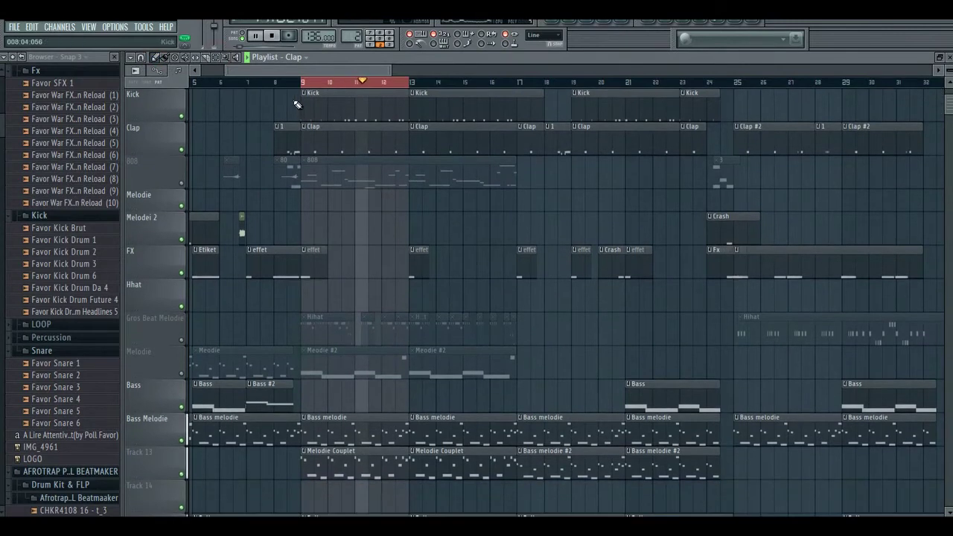
pyautogui.click(183, 374)
pyautogui.click(249, 37)
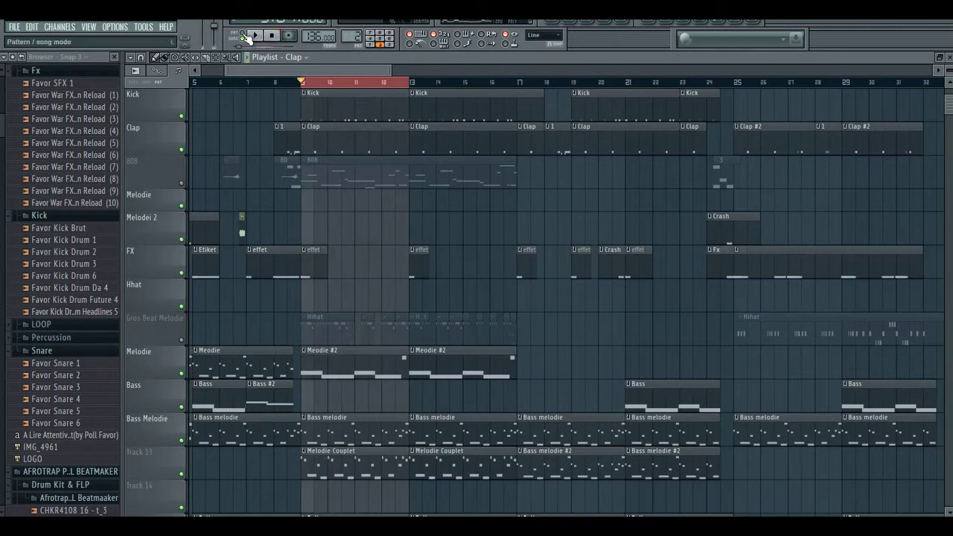
# Play the Meodie #2 pattern in pattern mode, show its full Hypersonic 2 notes in the piano roll, and stop.
pyautogui.click(254, 36)
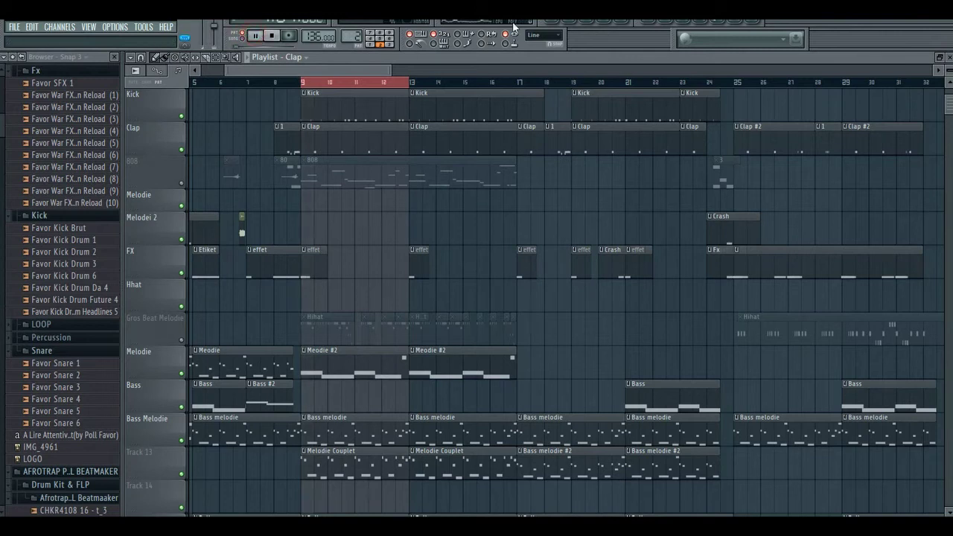
pyautogui.click(339, 371)
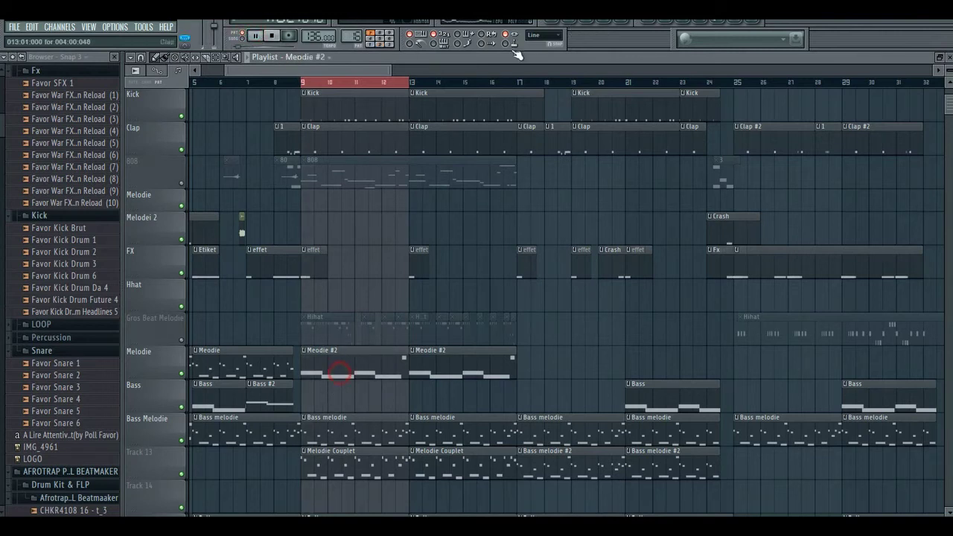
pyautogui.click(575, 27)
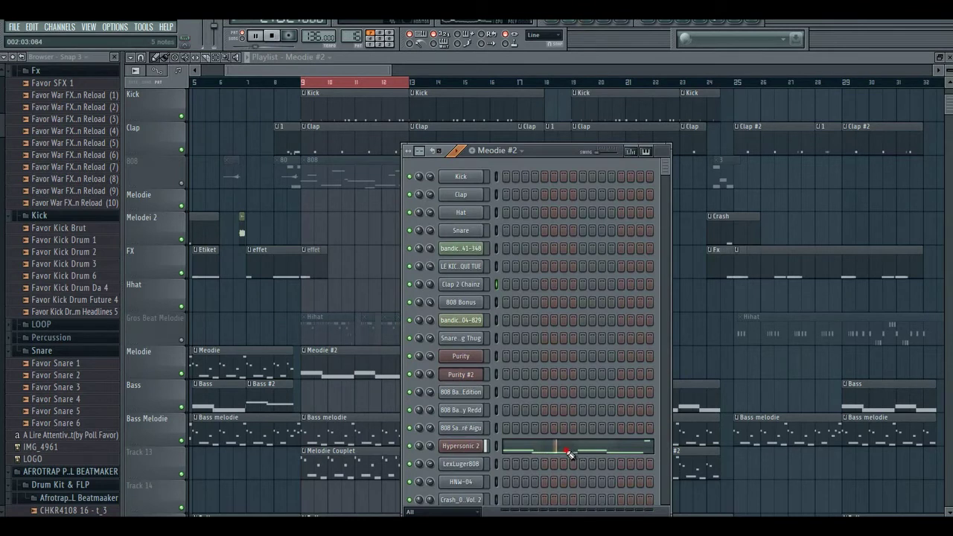
pyautogui.click(569, 455)
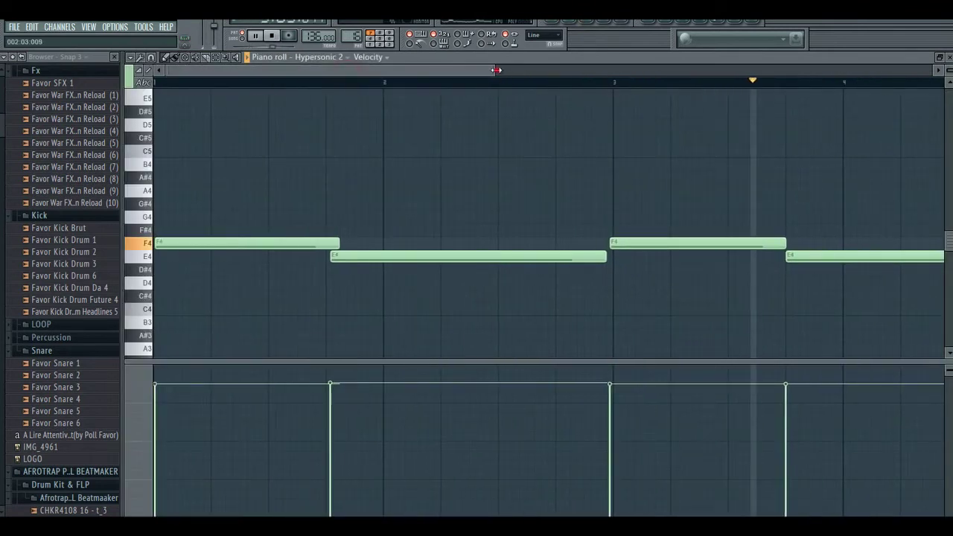
pyautogui.moveTo(497, 70); pyautogui.dragTo(699, 70)
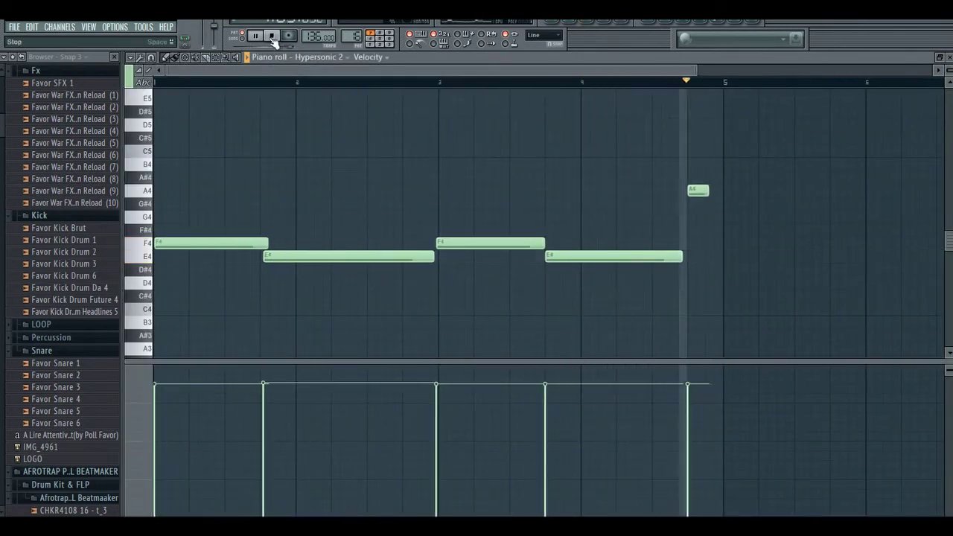
pyautogui.click(272, 37)
# Select the first F4 note, replay the Hypersonic 2 melody, and return to the playlist in song mode.
pyautogui.click(164, 244)
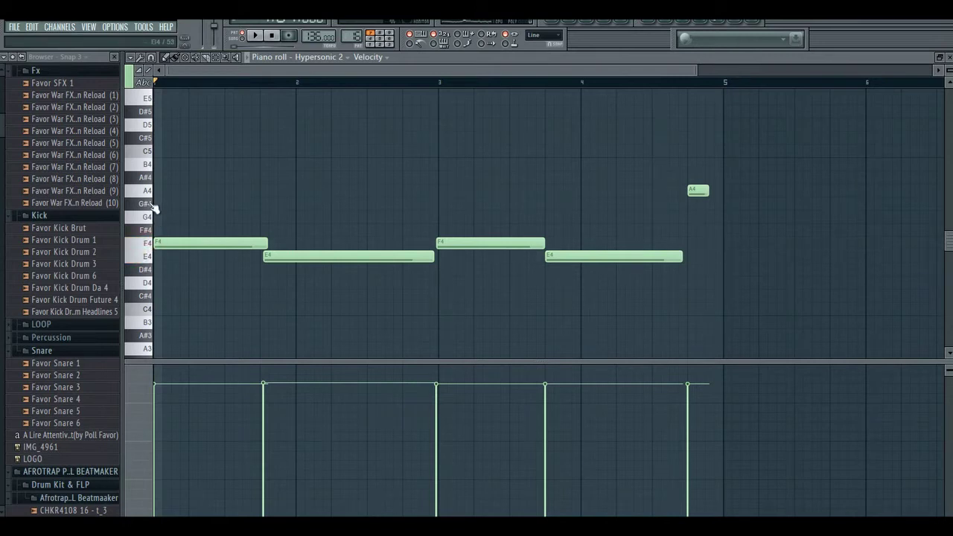
pyautogui.click(256, 36)
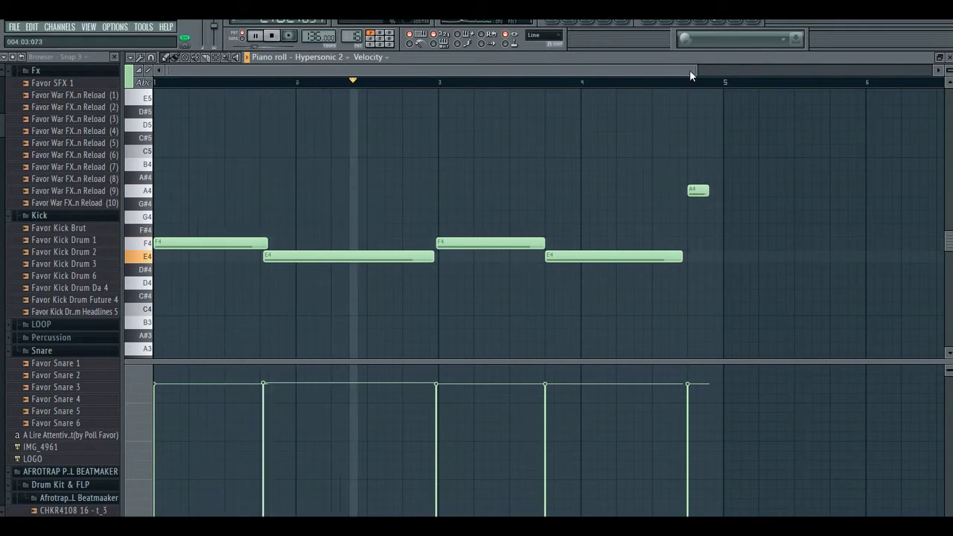
pyautogui.moveTo(695, 70); pyautogui.dragTo(607, 70)
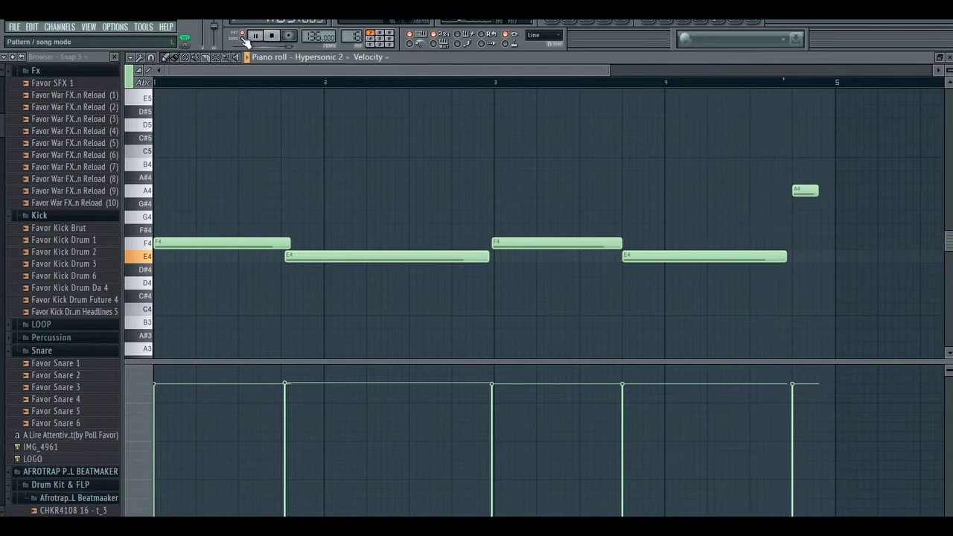
pyautogui.click(556, 23)
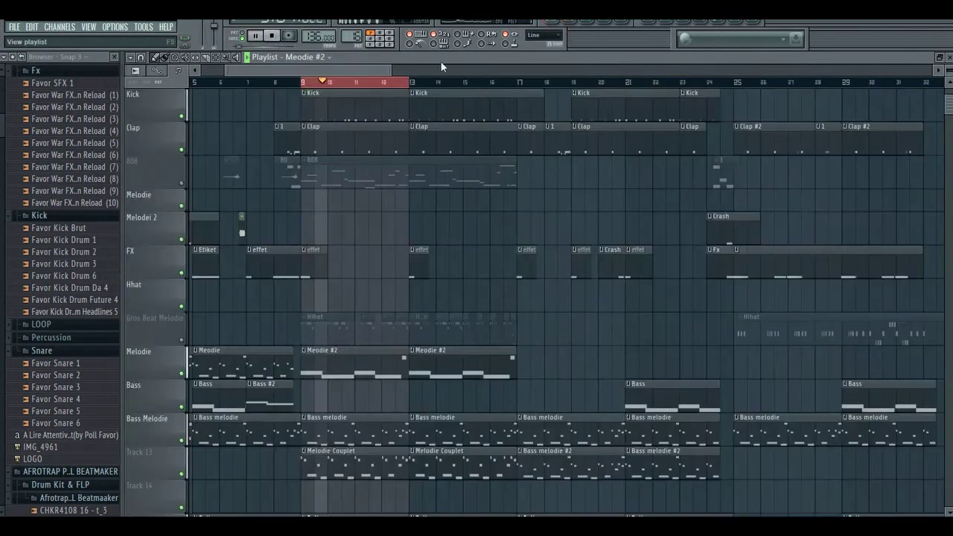
# Look over the playlist tracks while the song loop plays from bar 9 to 13, and stop playback.
pyautogui.scroll(-2, 400, 149)
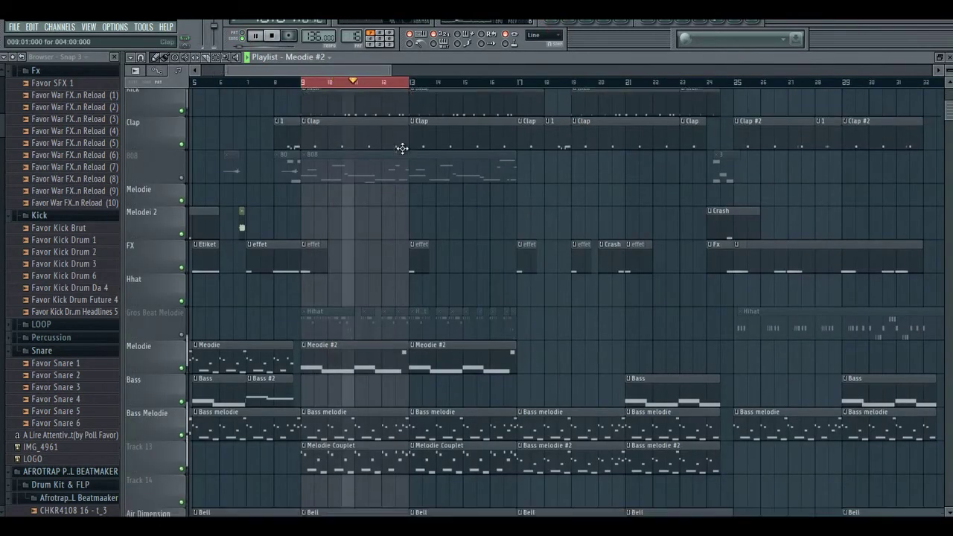
pyautogui.scroll(-1, 399, 171)
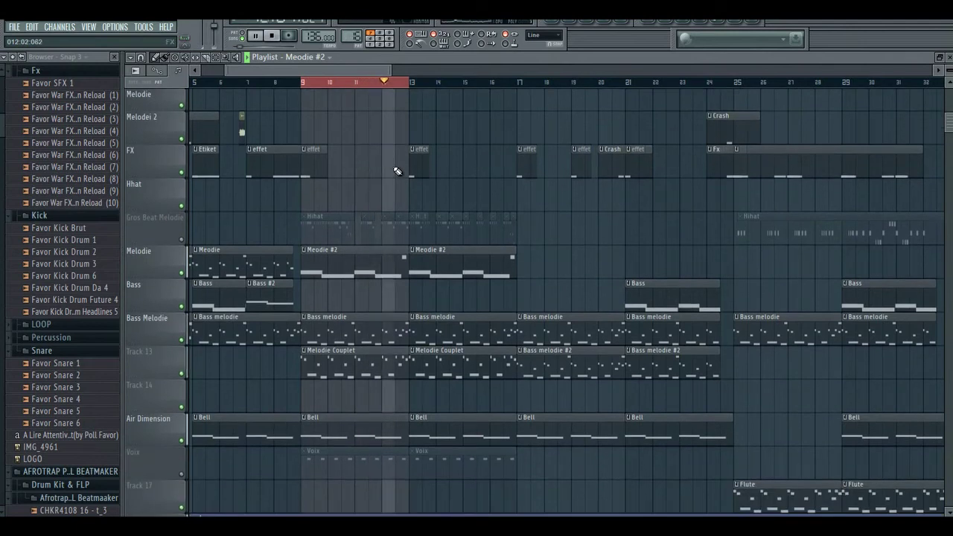
pyautogui.scroll(1, 399, 172)
pyautogui.scroll(1, 397, 171)
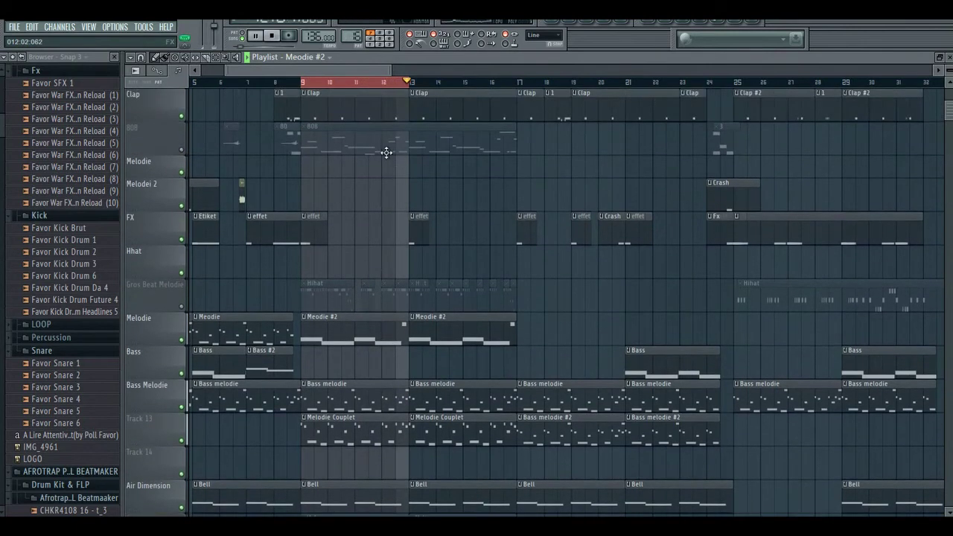
pyautogui.click(271, 35)
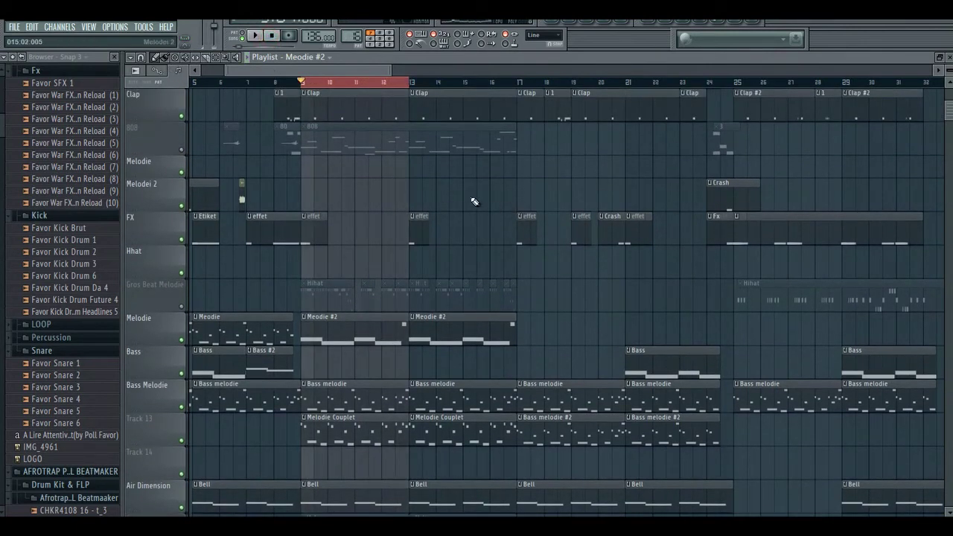
# Unmute the Voix track and open the Voix pattern's Chant Breath 005 notes in the piano roll.
pyautogui.scroll(-4, 465, 214)
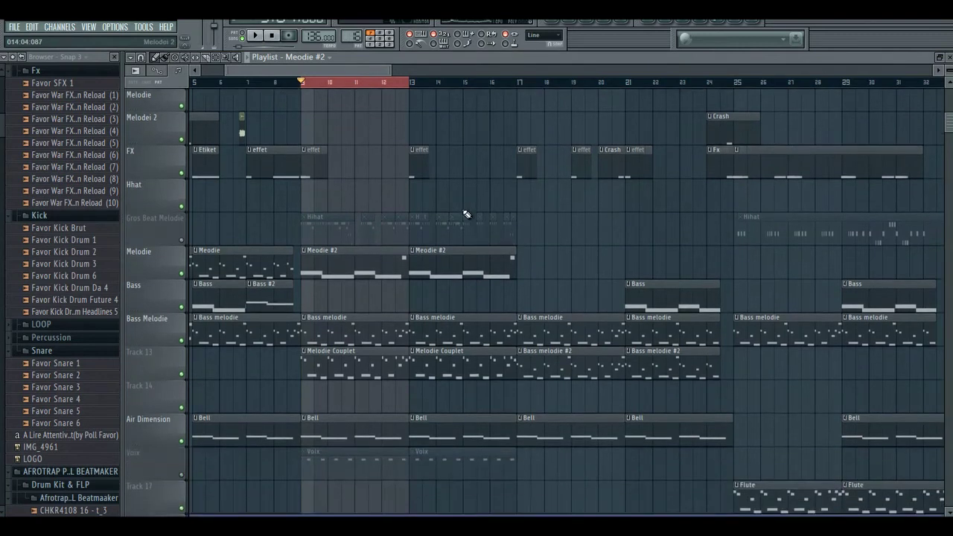
pyautogui.scroll(-1, 466, 213)
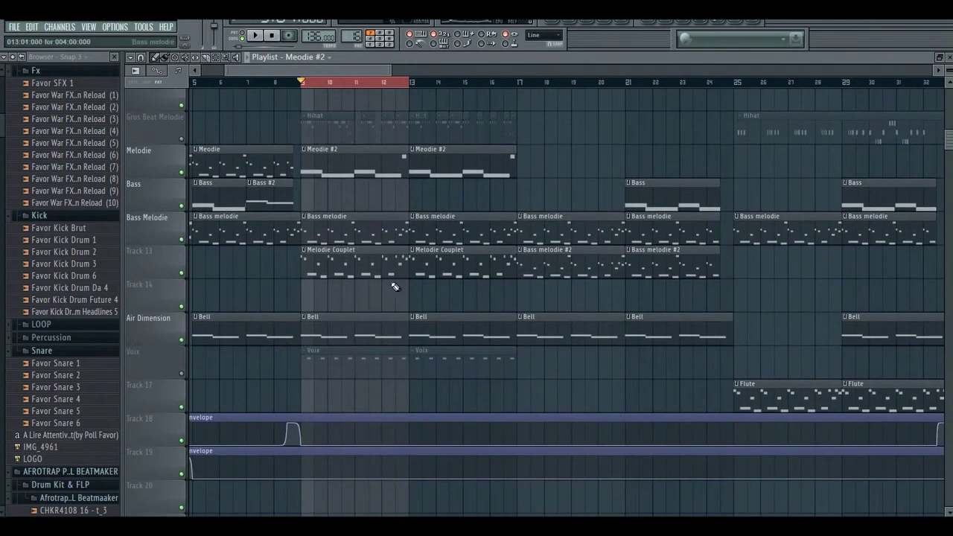
pyautogui.click(182, 375)
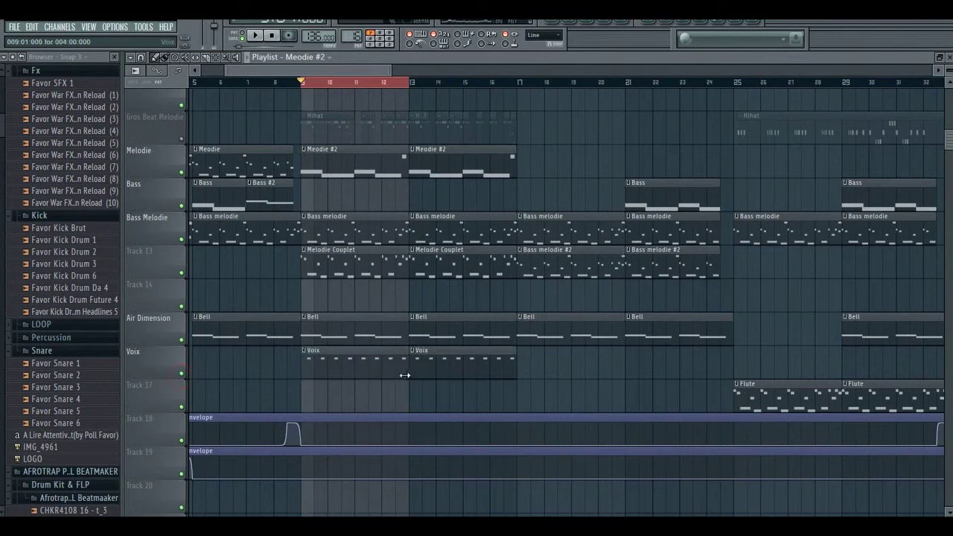
pyautogui.click(370, 370)
pyautogui.click(568, 21)
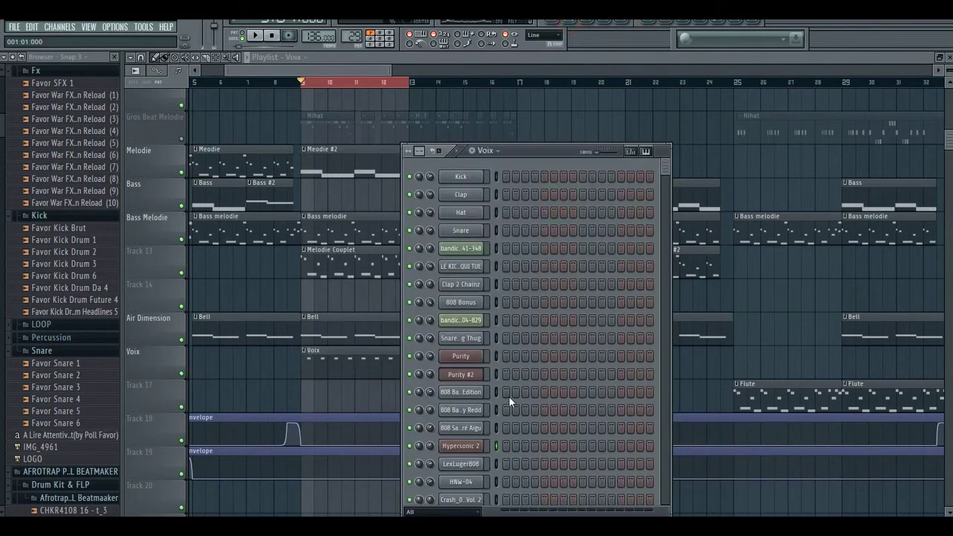
pyautogui.scroll(-5, 510, 398)
pyautogui.click(534, 340)
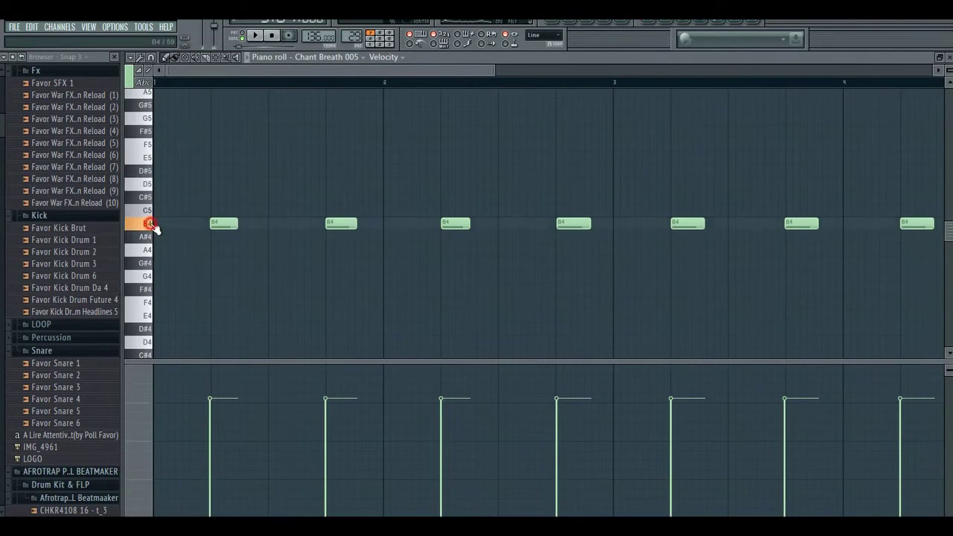
# Play the Chant Breath 005 notes in pattern mode, return to the playlist to hear them within the song, and stop.
pyautogui.click(259, 36)
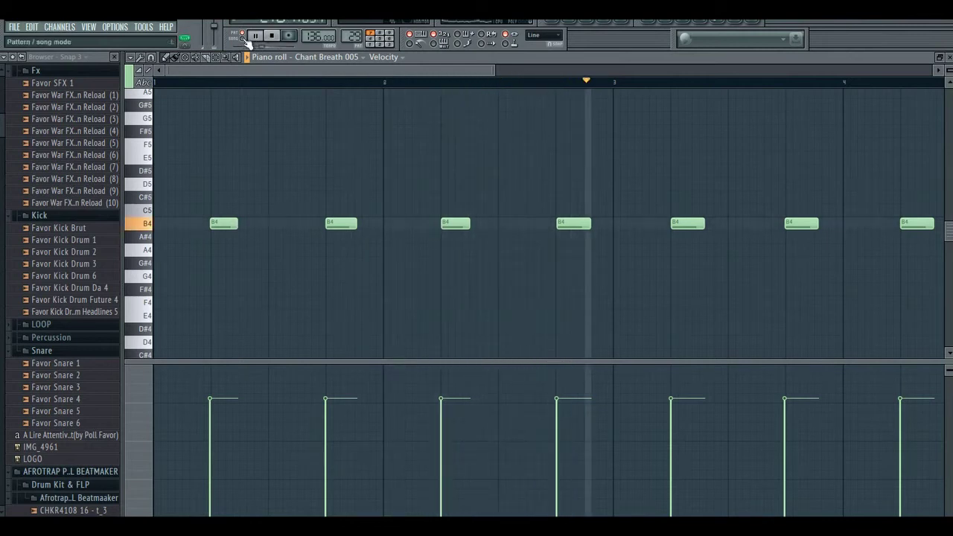
pyautogui.click(571, 22)
pyautogui.click(554, 23)
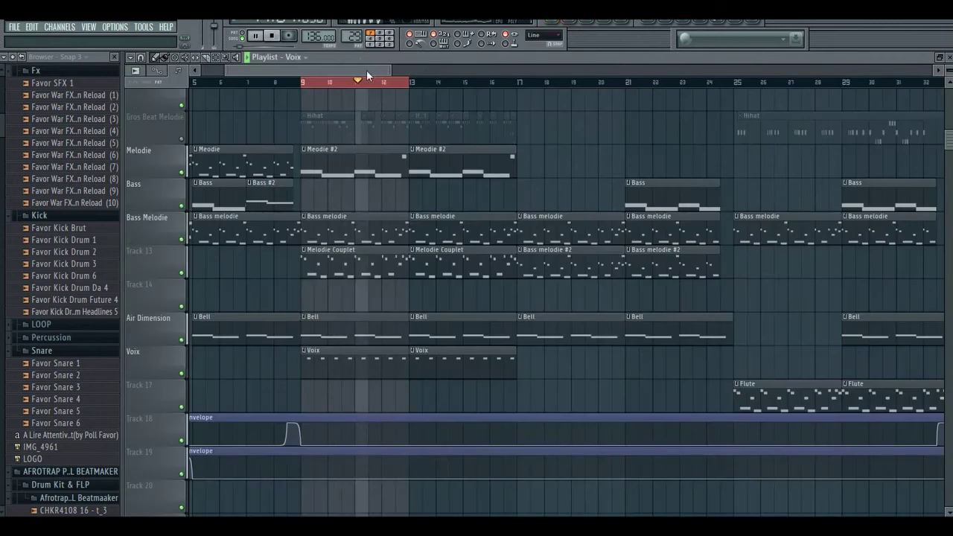
pyautogui.moveTo(367, 70); pyautogui.dragTo(370, 71)
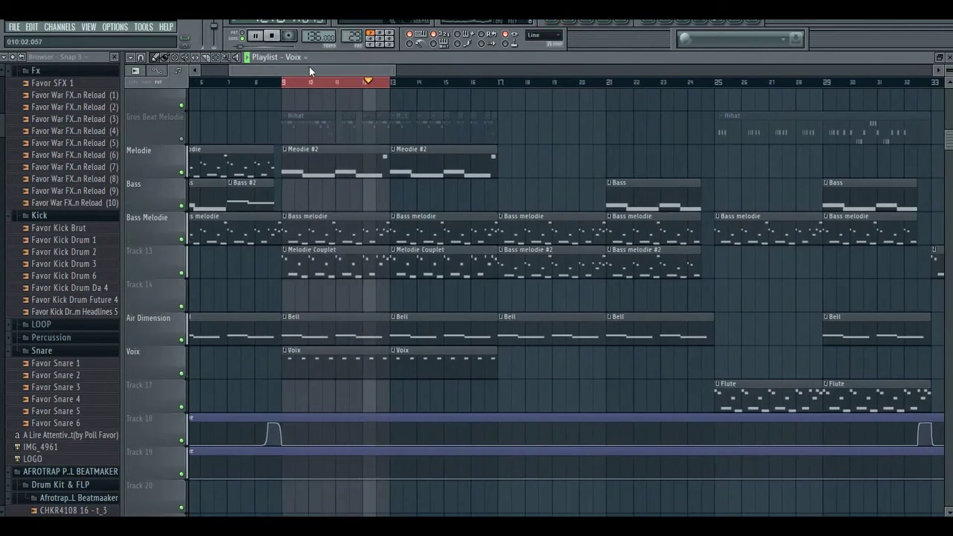
pyautogui.click(271, 37)
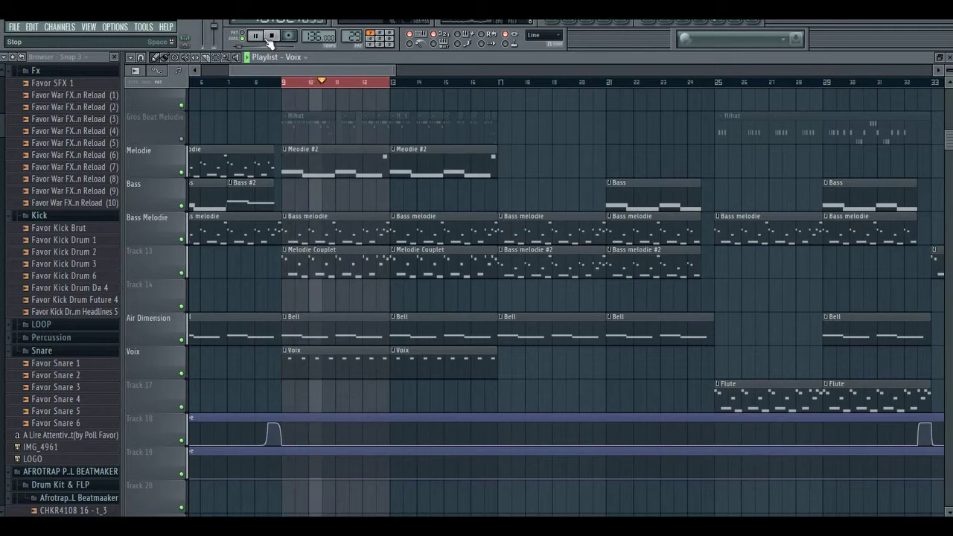
pyautogui.click(271, 37)
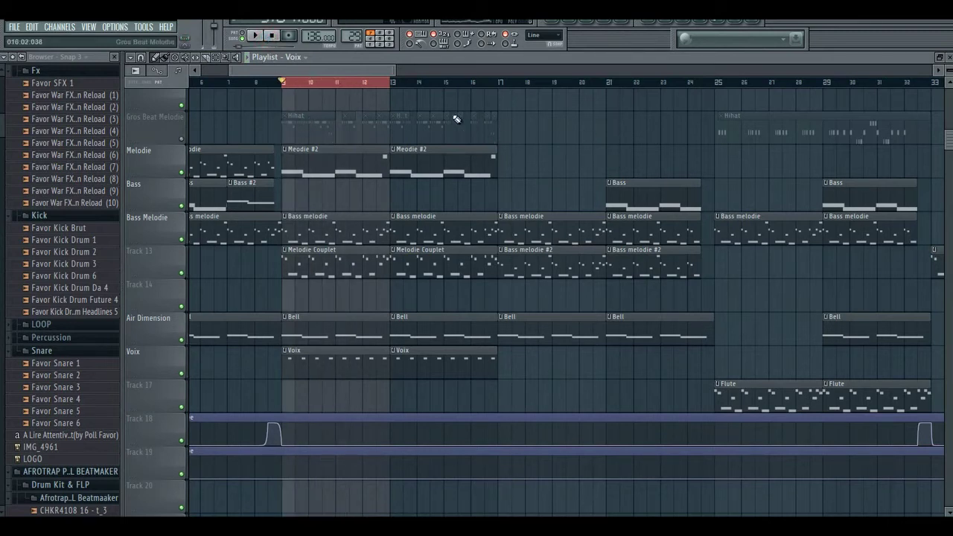
# Unmute the Gros Beat Melodie track and show the Hihat pattern's Hihat Ready notes up close in the piano roll.
pyautogui.click(181, 138)
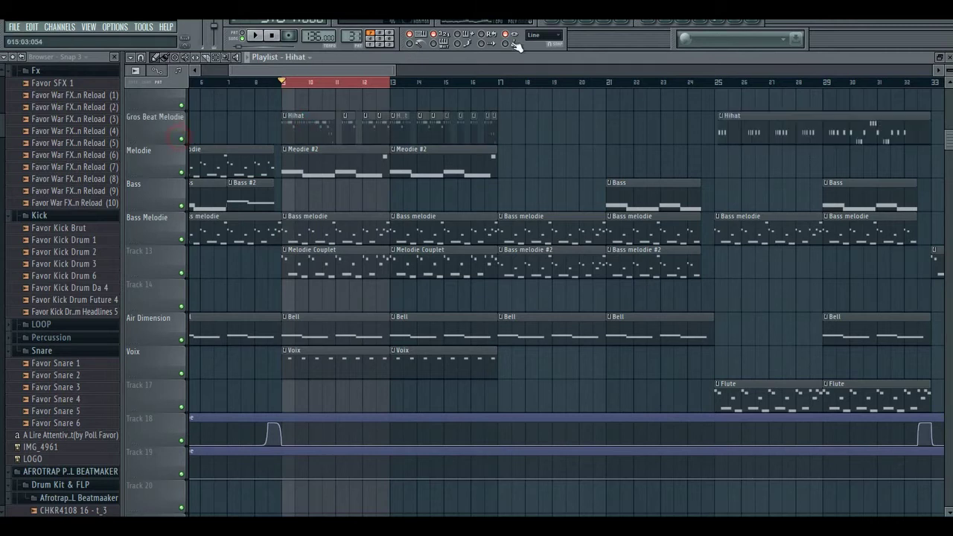
pyautogui.click(569, 23)
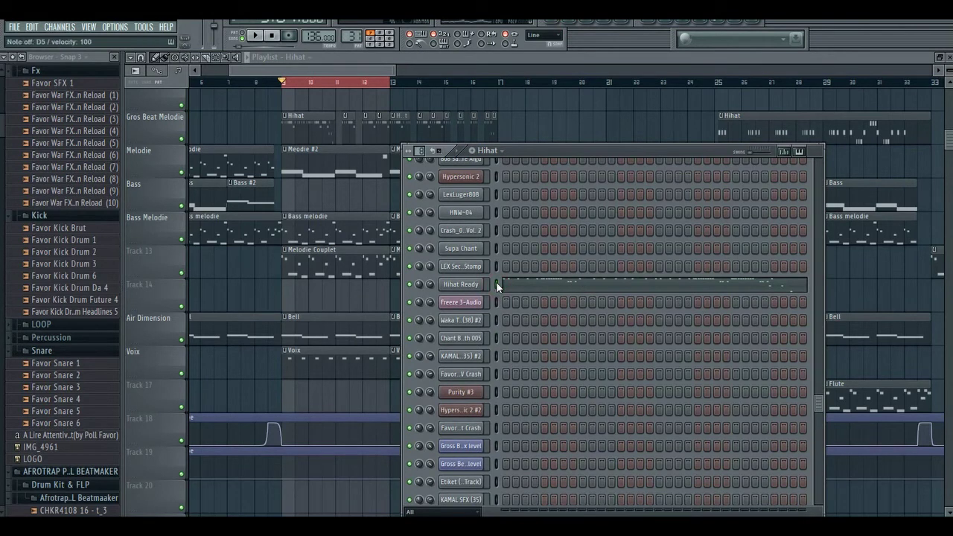
pyautogui.click(529, 284)
pyautogui.moveTo(608, 73); pyautogui.dragTo(443, 90)
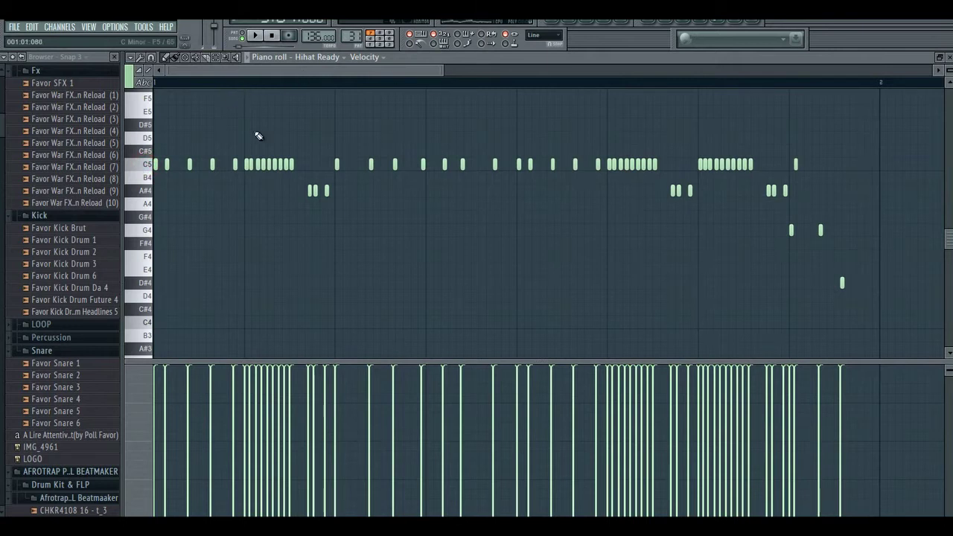
pyautogui.moveTo(442, 68); pyautogui.dragTo(366, 77)
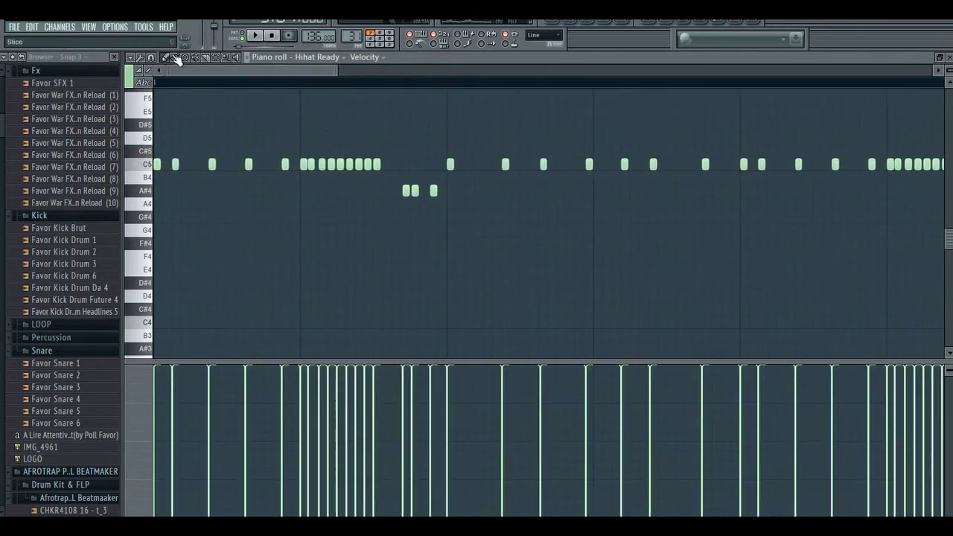
# Set the piano roll's snap to (none).
pyautogui.click(140, 58)
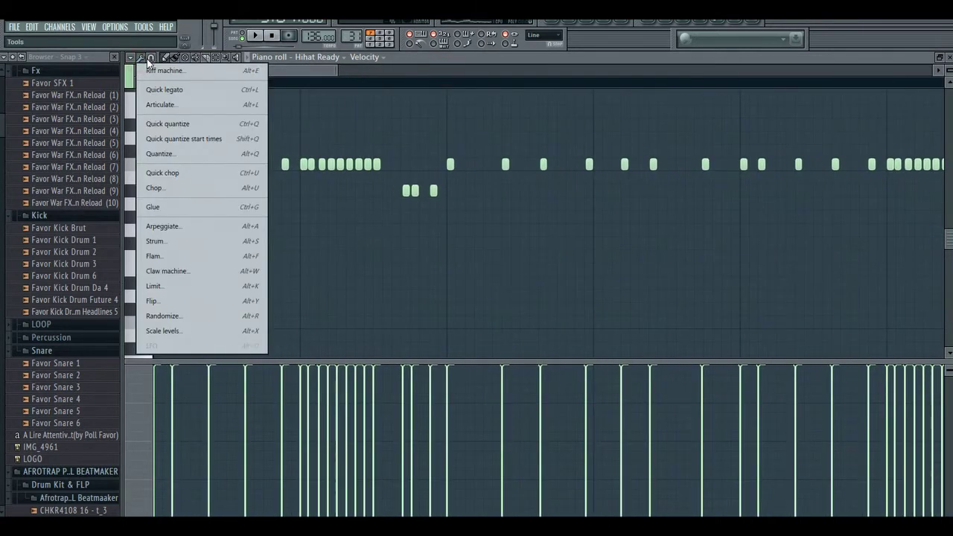
pyautogui.click(152, 59)
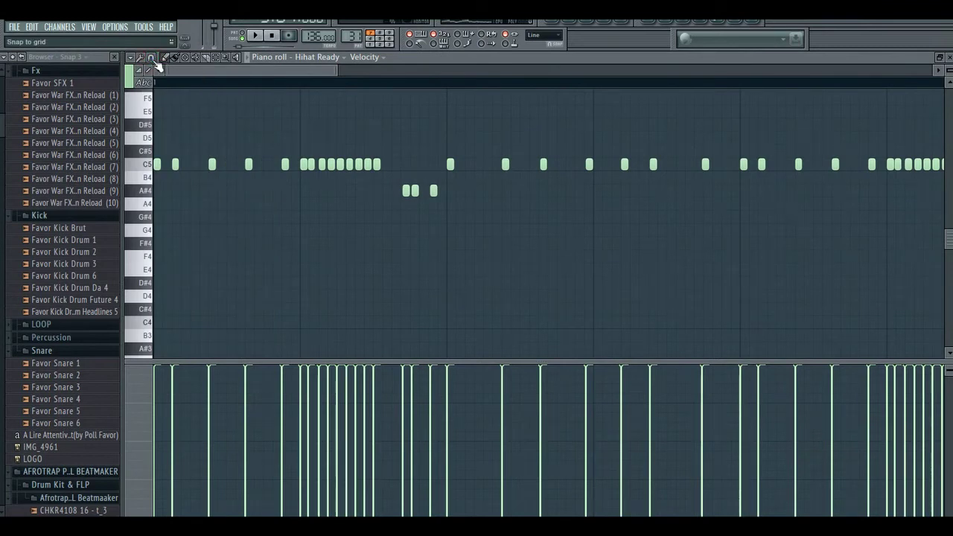
pyautogui.click(154, 60)
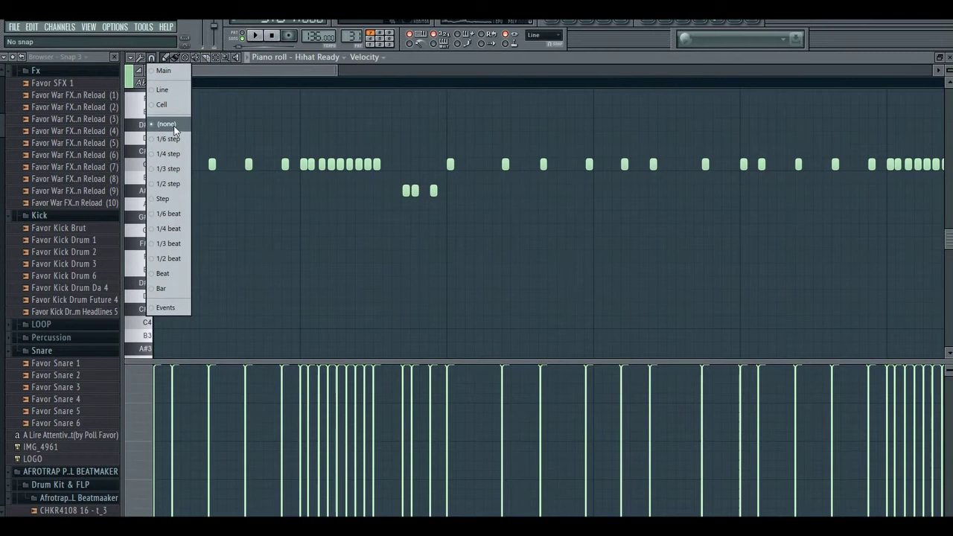
pyautogui.click(175, 128)
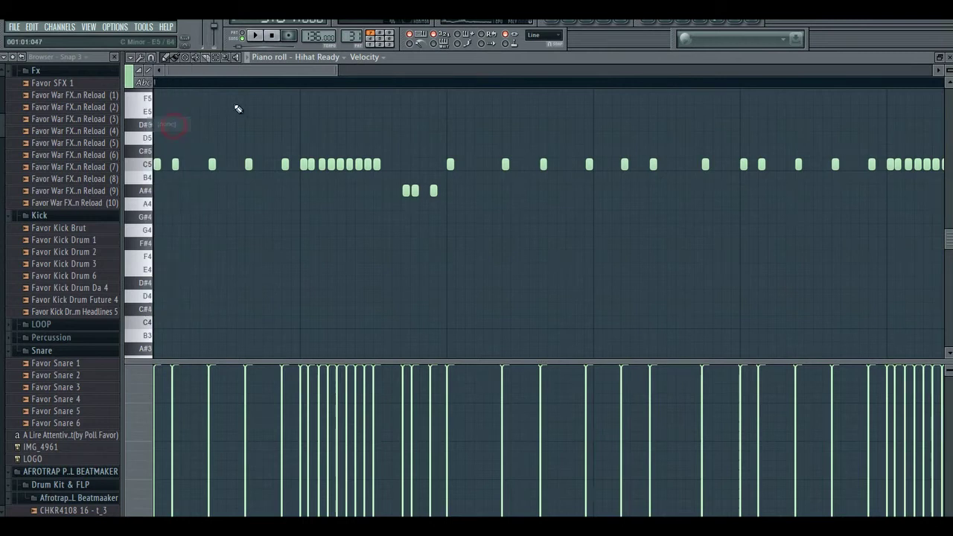
# Play the Hihat Ready notes in pattern mode and switch playback to song mode.
pyautogui.click(253, 36)
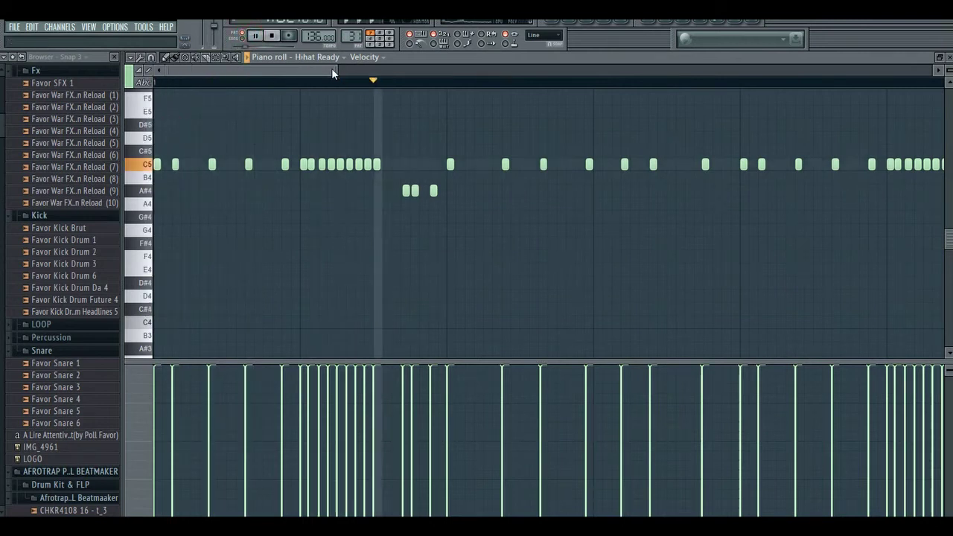
pyautogui.moveTo(335, 69); pyautogui.dragTo(456, 69)
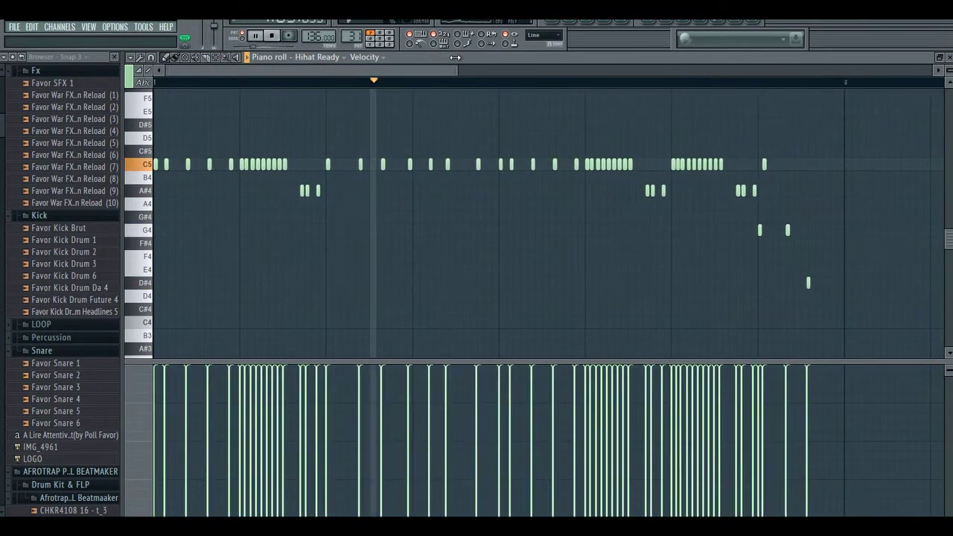
pyautogui.click(244, 38)
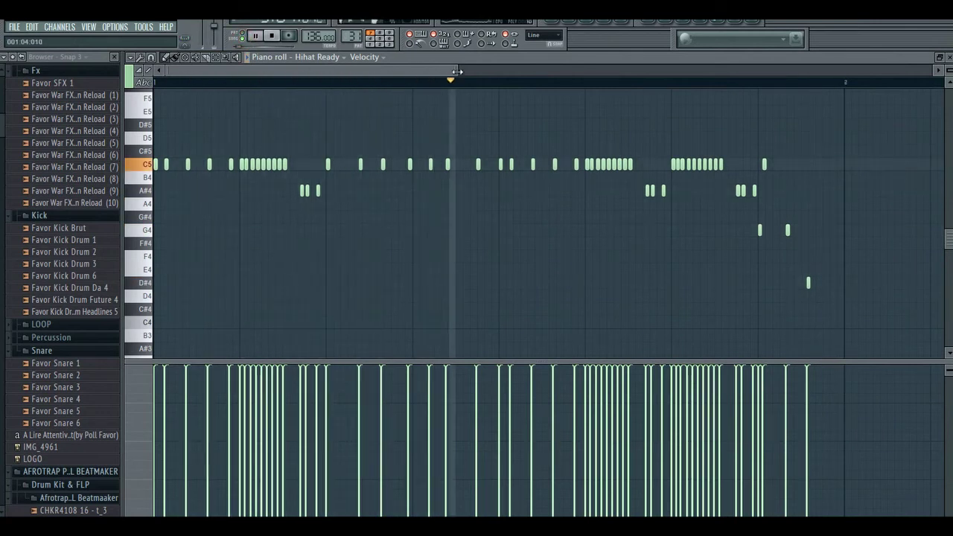
pyautogui.moveTo(458, 70); pyautogui.dragTo(426, 82)
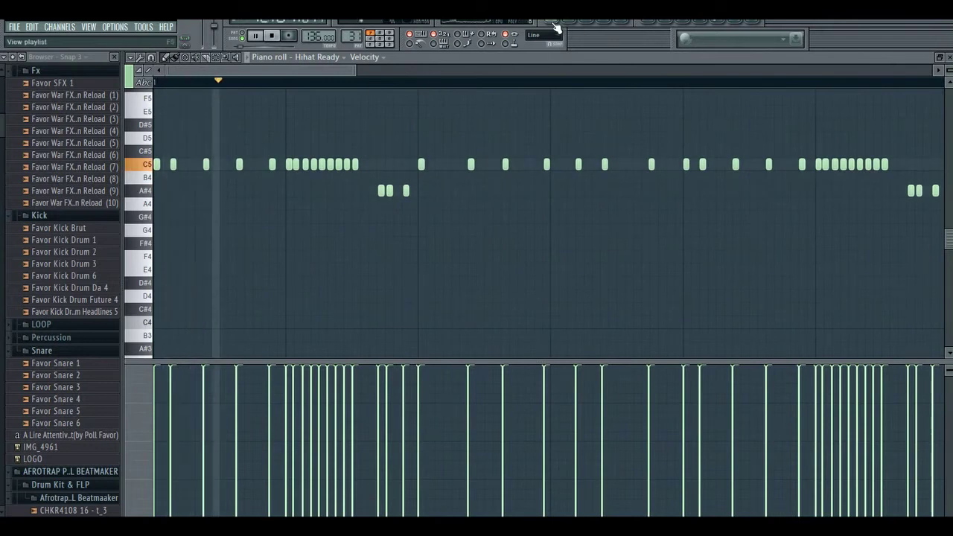
# Return to the playlist, listen to the hi-hats within the song loop, and stop playback.
pyautogui.click(553, 23)
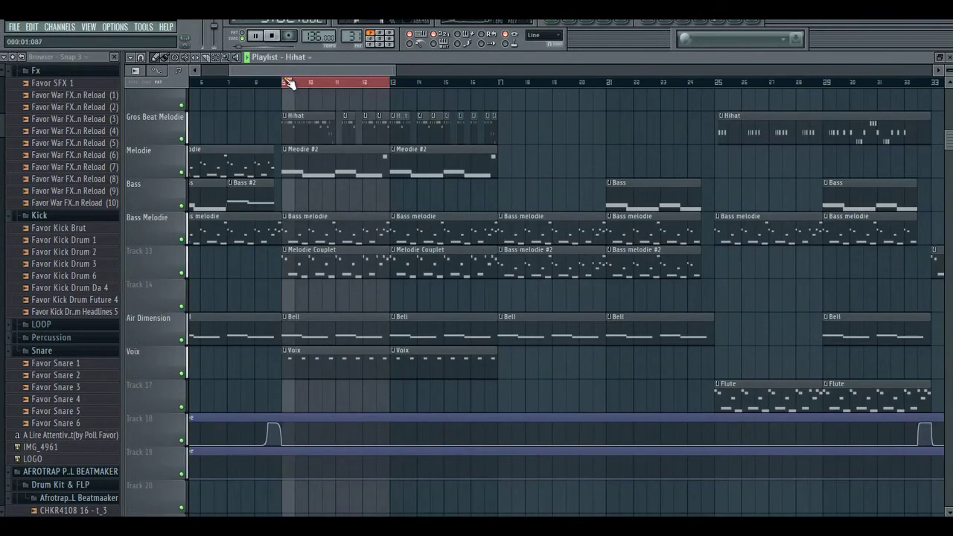
pyautogui.scroll(3, 478, 149)
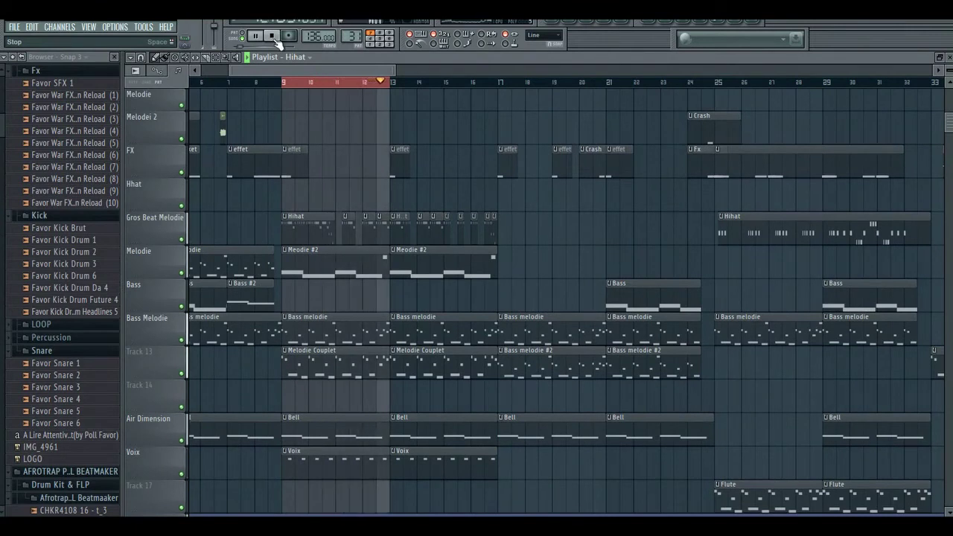
pyautogui.click(278, 43)
# Unmute the 808 track in the playlist and select the long 808 clip starting at bar 9.
pyautogui.scroll(3, 366, 241)
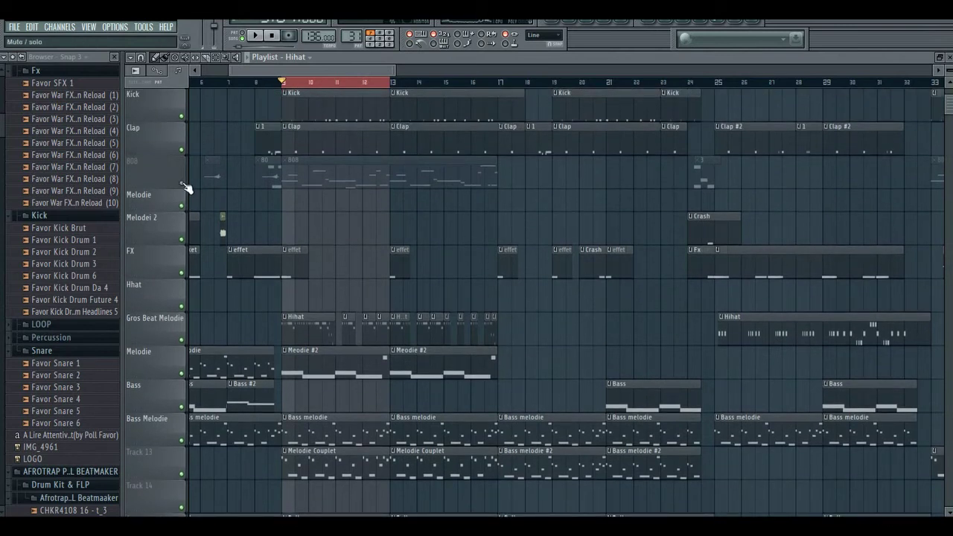
pyautogui.click(181, 183)
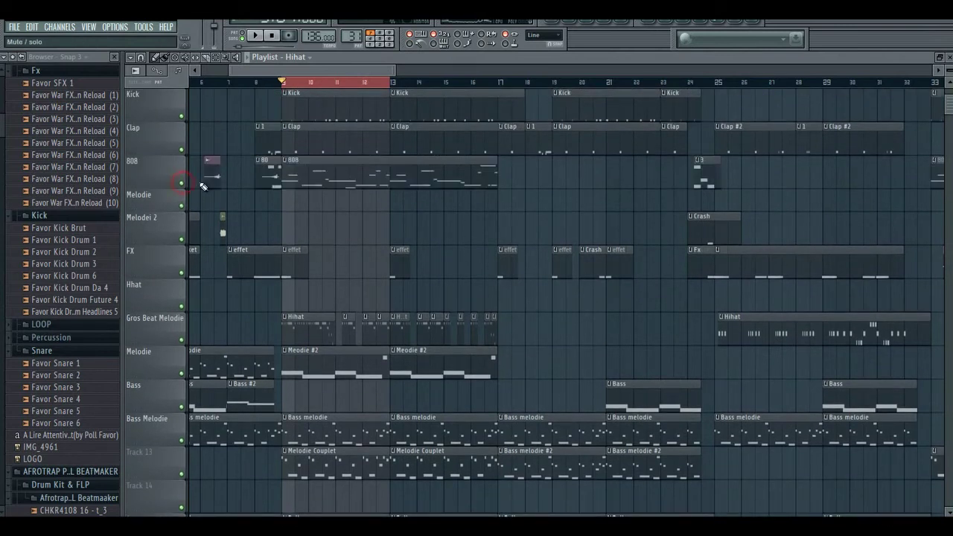
pyautogui.click(573, 22)
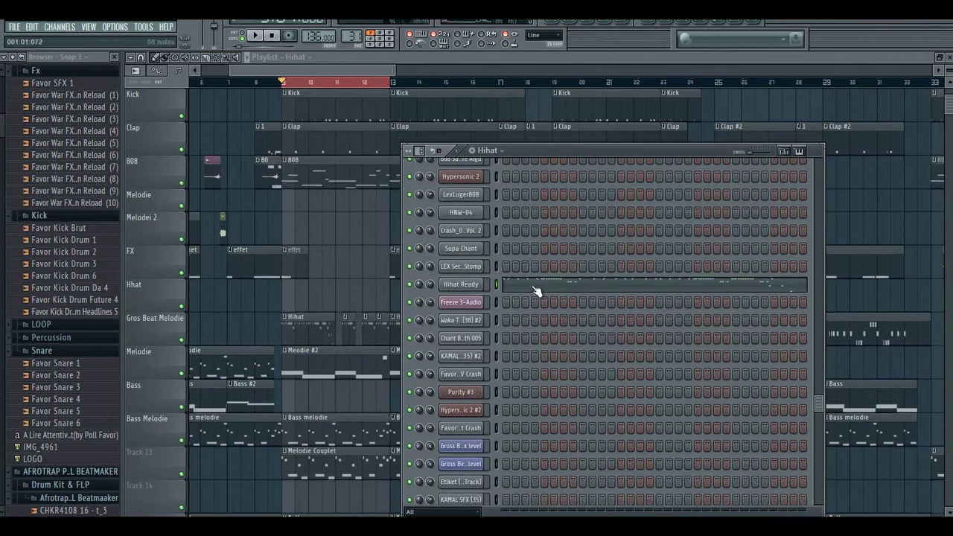
pyautogui.click(330, 172)
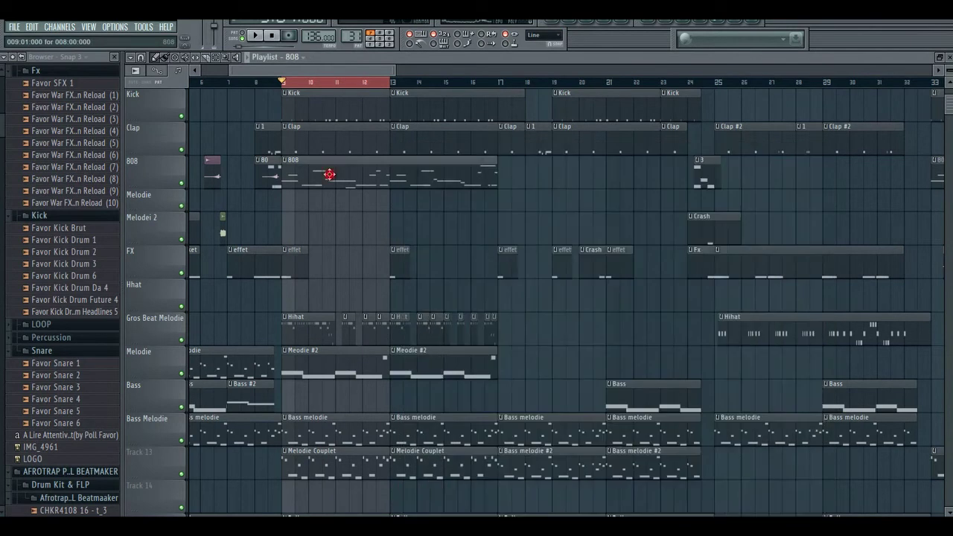
# Play the 808 pattern in pattern mode and open its 808 Bass Amin Shawty Redd notes in the piano roll.
pyautogui.click(574, 25)
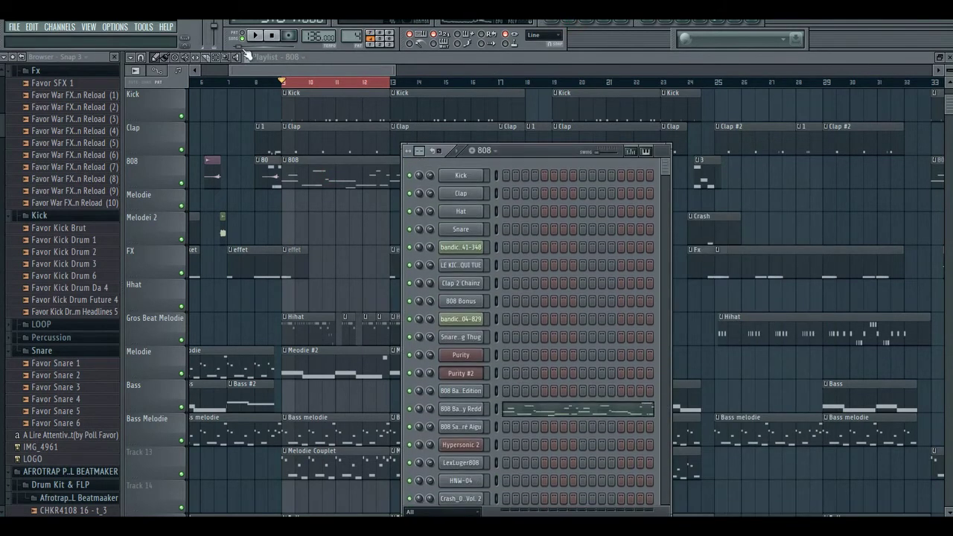
pyautogui.click(256, 36)
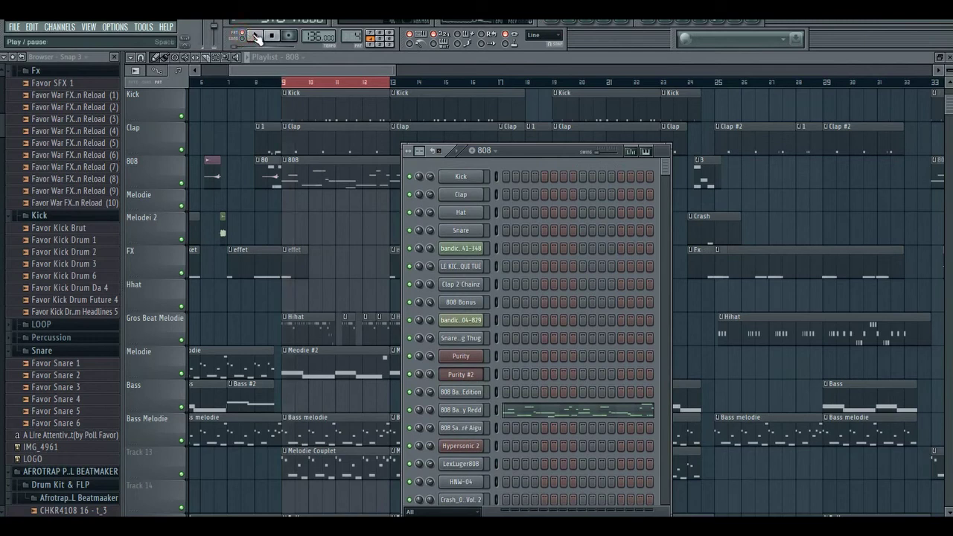
pyautogui.click(563, 414)
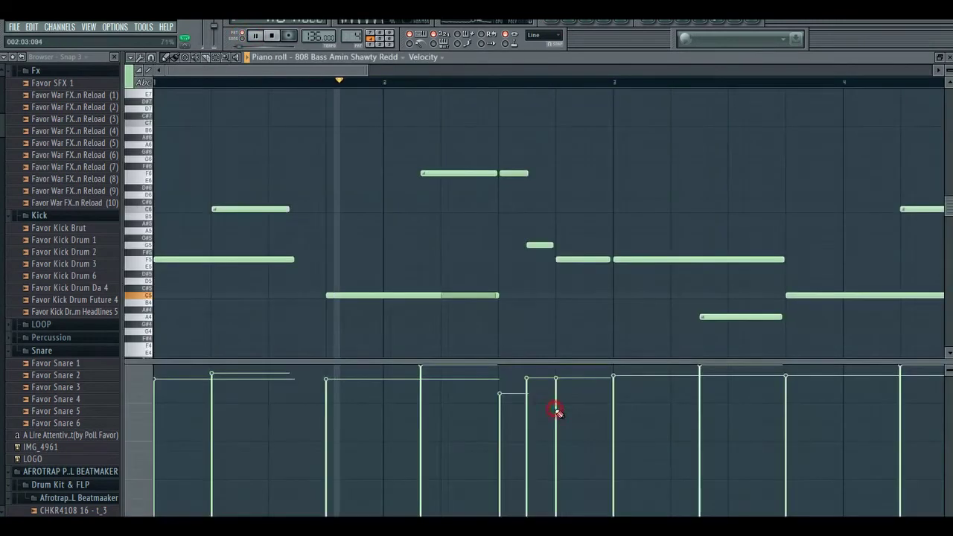
# Stop the 808 pattern, zoom in on its first bars and audition the C6 key beside the slide note.
pyautogui.moveTo(348, 70); pyautogui.dragTo(291, 60)
pyautogui.press('space')
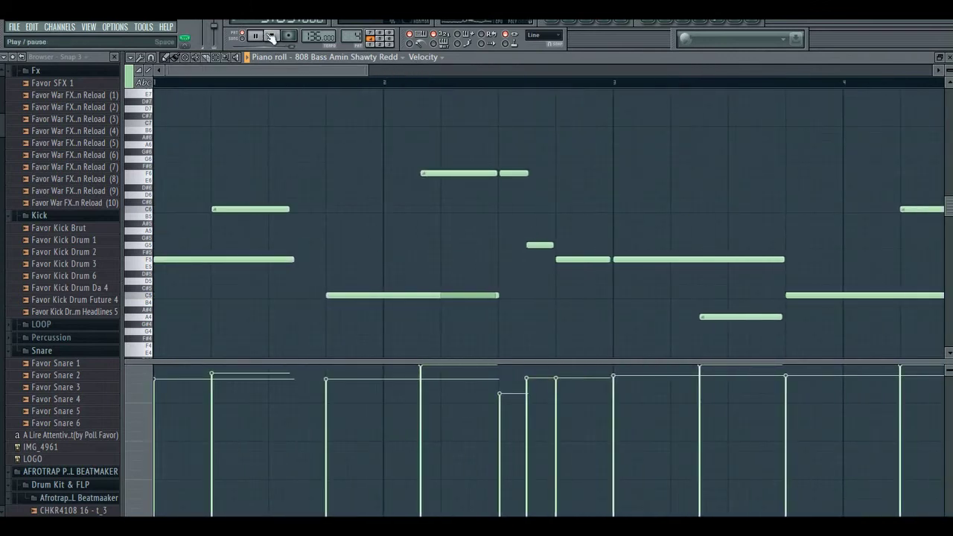
pyautogui.moveTo(367, 71); pyautogui.dragTo(306, 75)
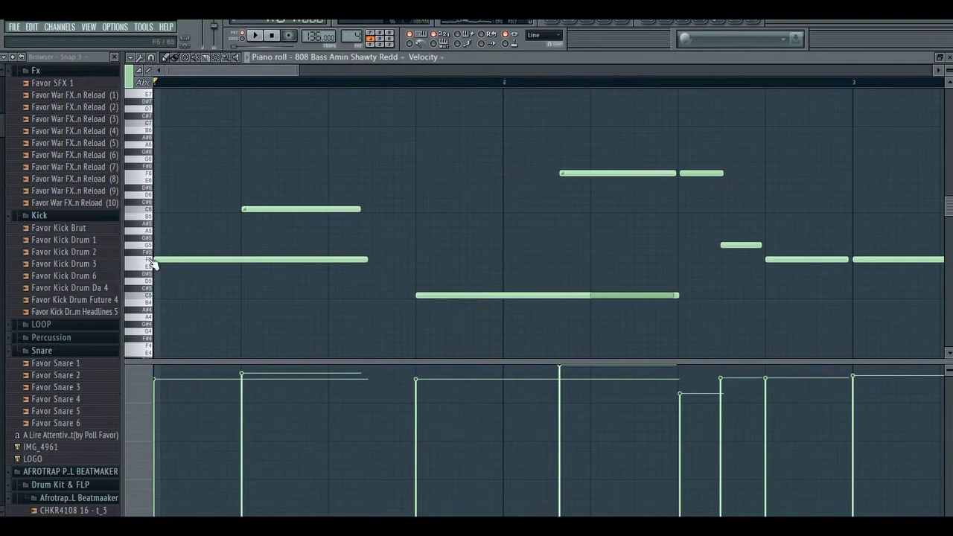
pyautogui.click(149, 211)
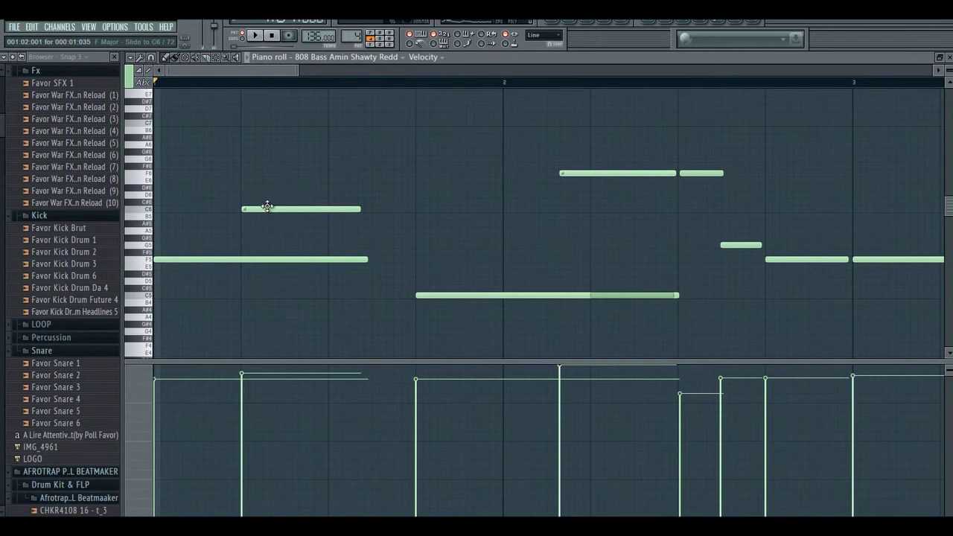
# Draw an example F6 note on the second beat of bar 1 and enable Slide in its note properties.
pyautogui.click(244, 176)
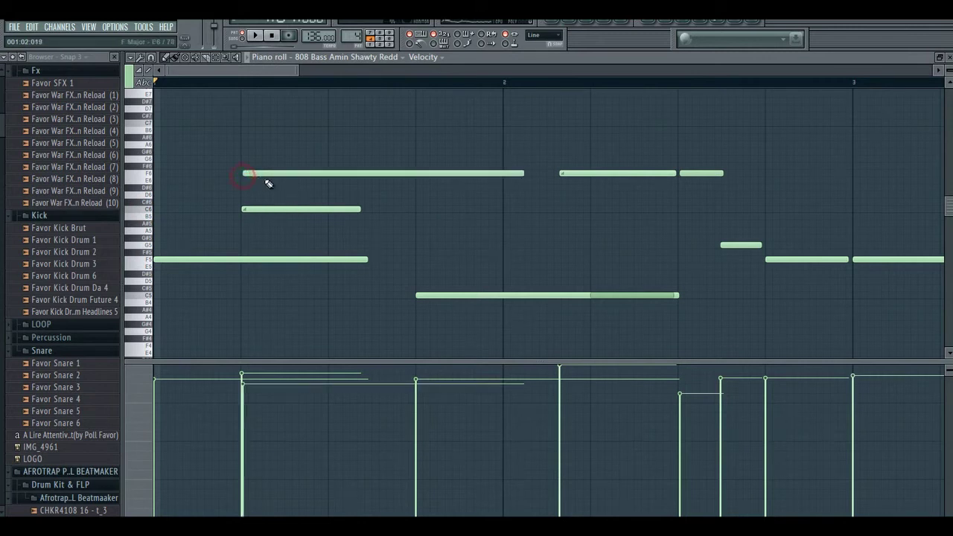
pyautogui.moveTo(266, 175); pyautogui.dragTo(264, 175)
pyautogui.doubleClick(263, 175)
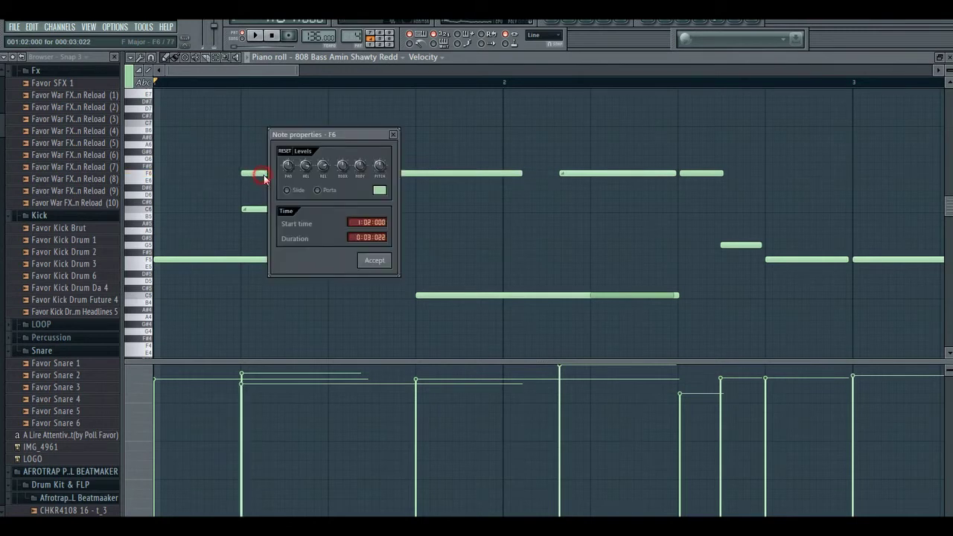
pyautogui.click(395, 136)
pyautogui.doubleClick(287, 173)
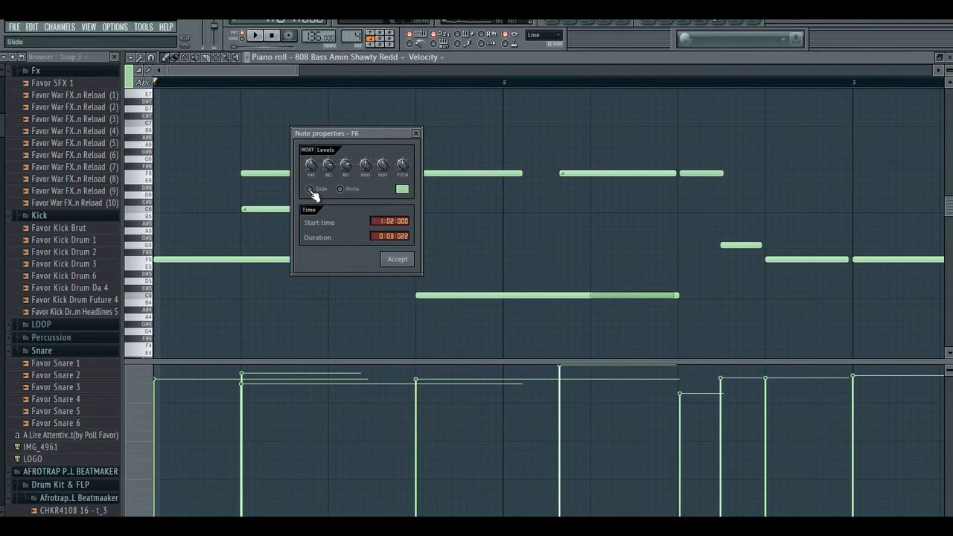
pyautogui.click(887, 27)
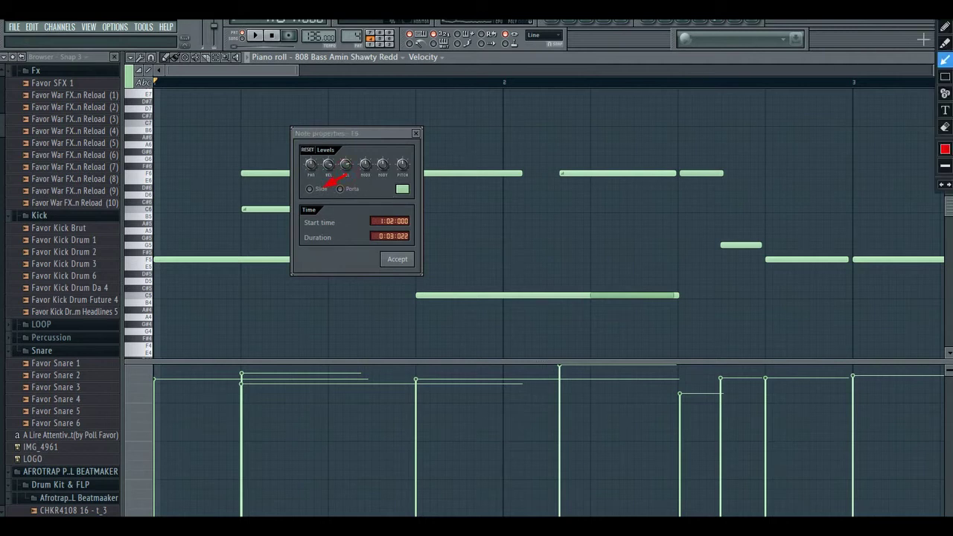
pyautogui.press('Escape')
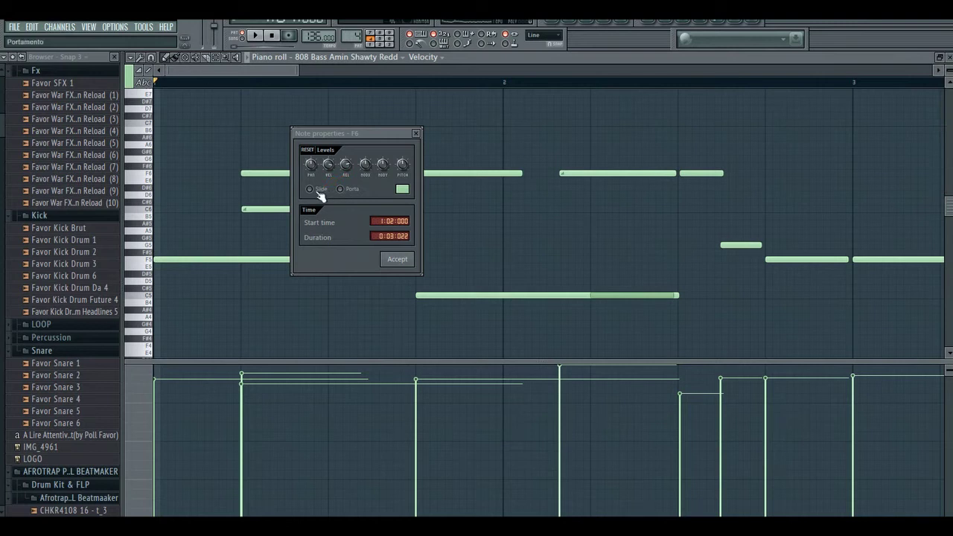
pyautogui.click(397, 259)
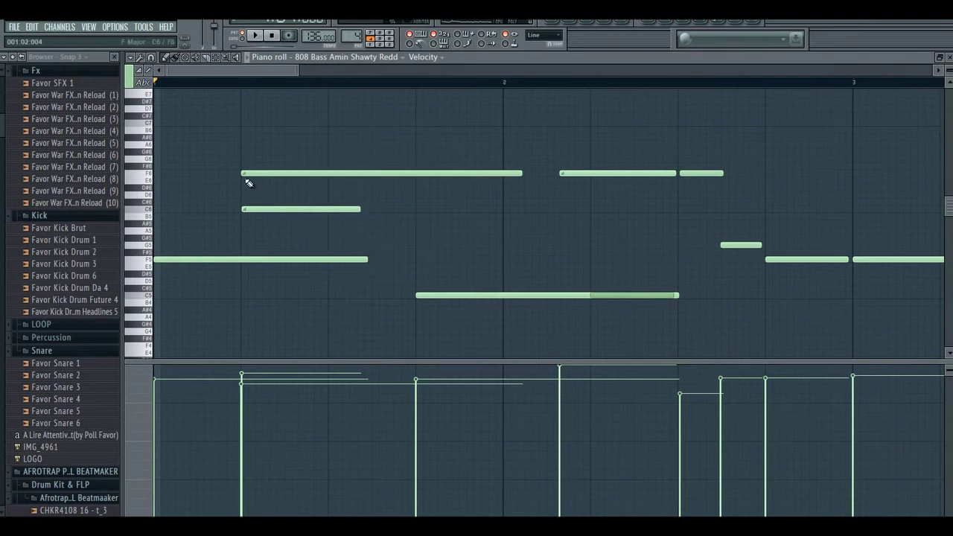
# Mark the slide symbol on the example F6 note with a red arrow, clear the arrow and delete the note.
pyautogui.click(938, 21)
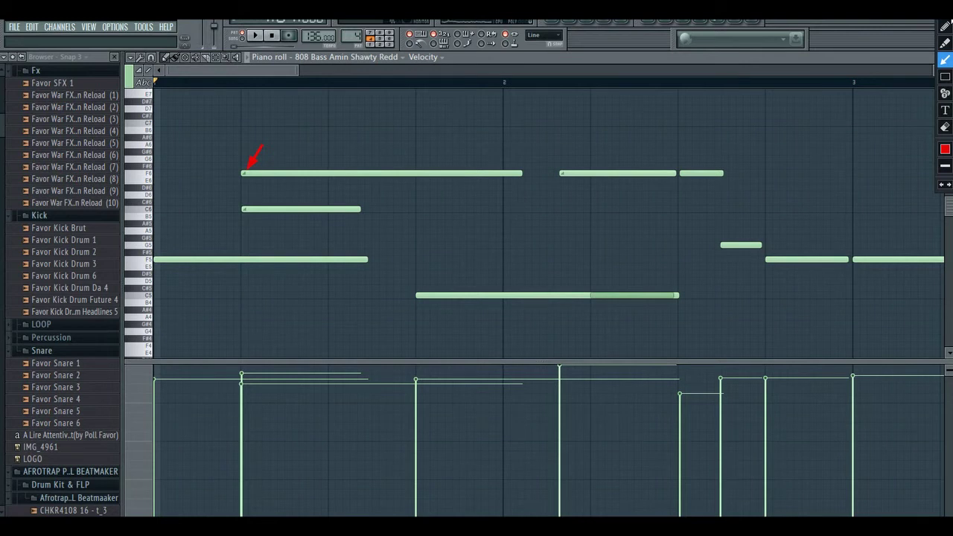
pyautogui.press('Escape')
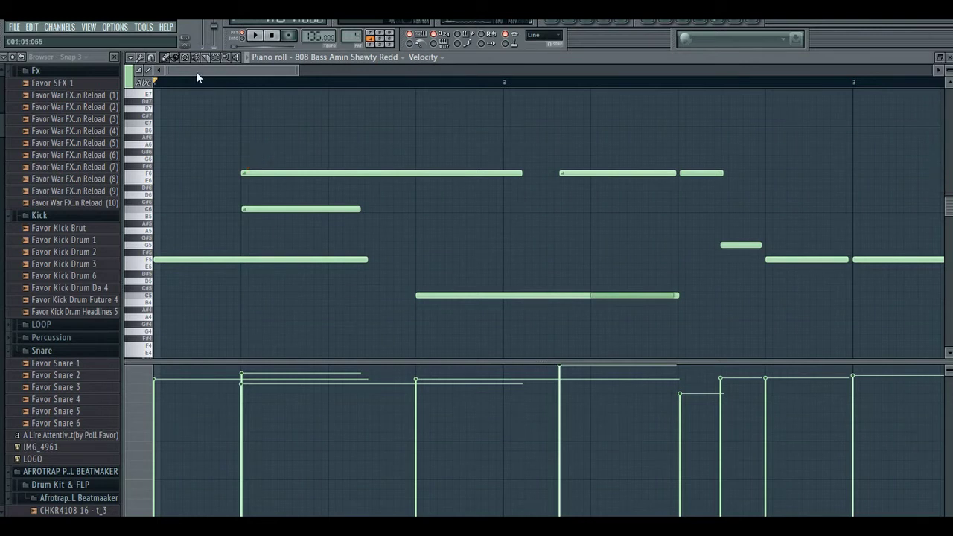
pyautogui.rightClick(304, 173)
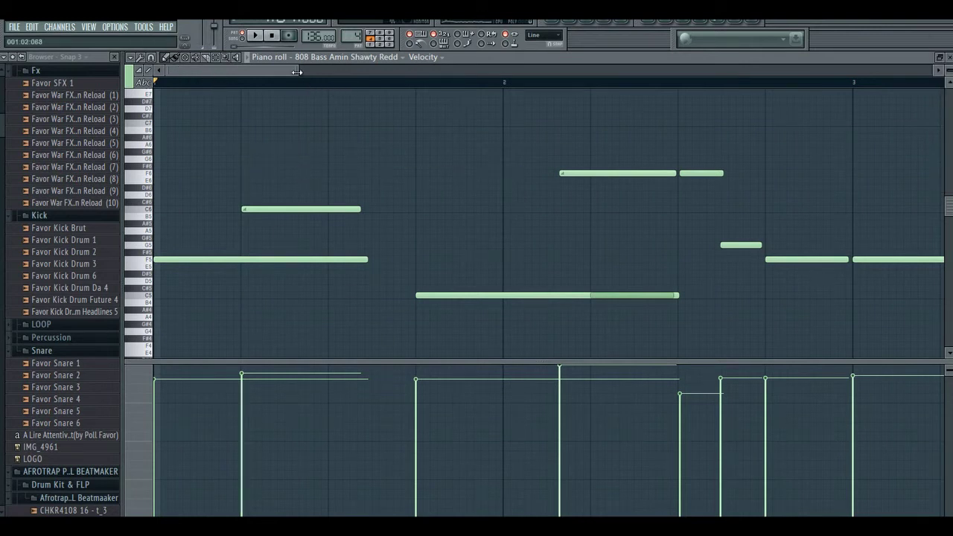
# Play the 808 pattern from its start, follow the slide notes through bar 4 and stop playback.
pyautogui.click(256, 36)
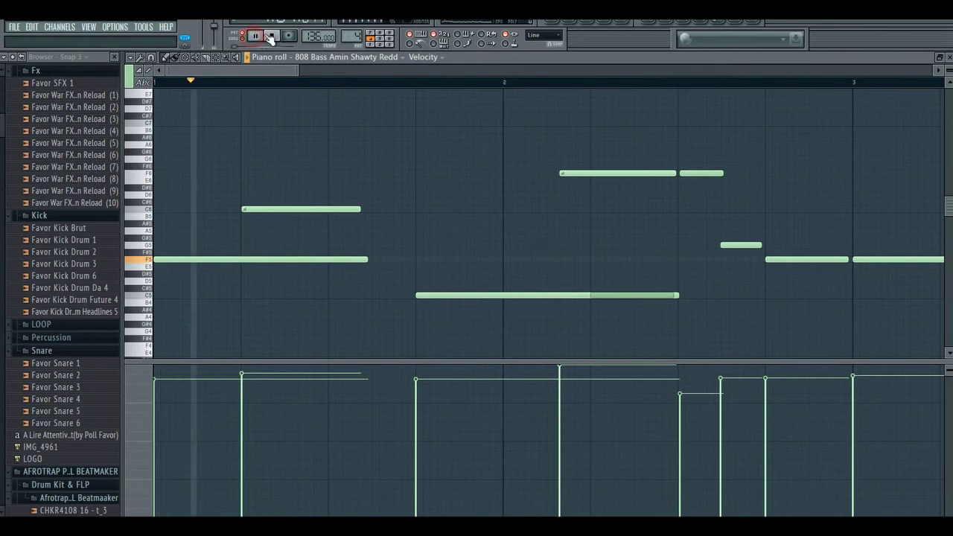
pyautogui.click(273, 36)
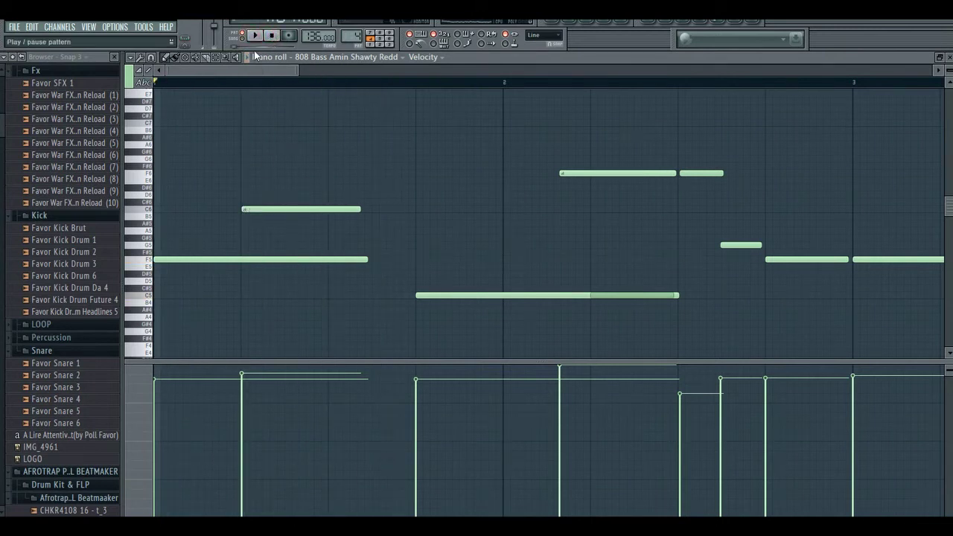
pyautogui.click(257, 36)
pyautogui.hscroll(2, 301, 73)
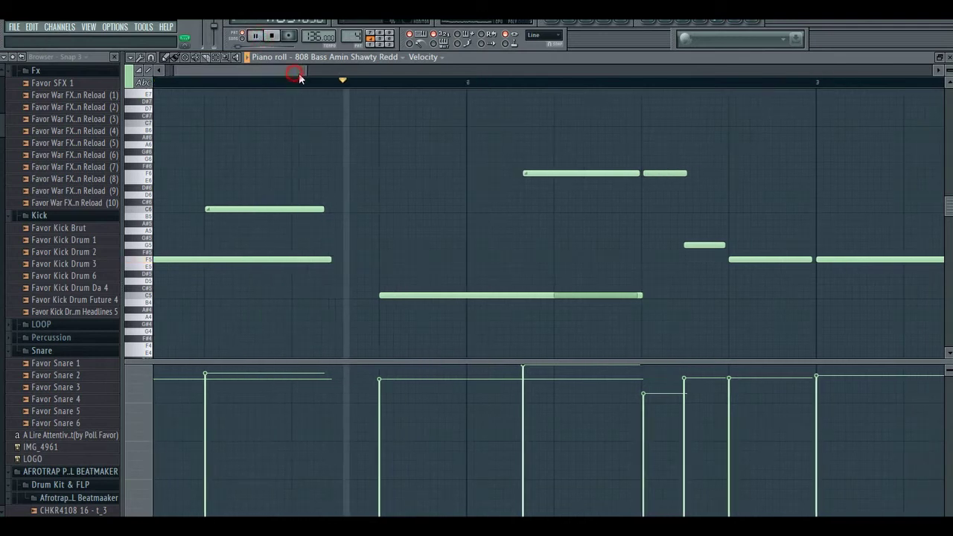
pyautogui.hscroll(3, 301, 73)
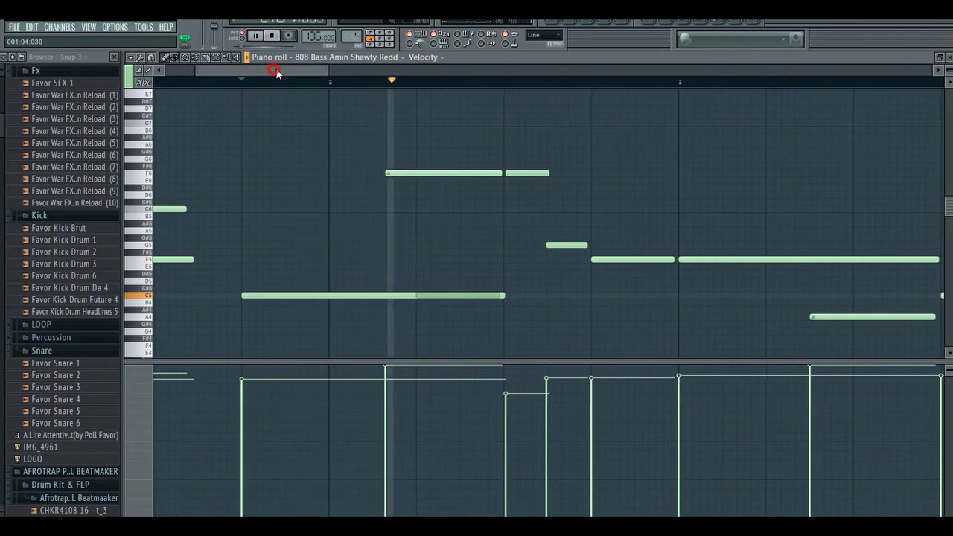
pyautogui.hscroll(2, 286, 73)
pyautogui.hscroll(2, 295, 71)
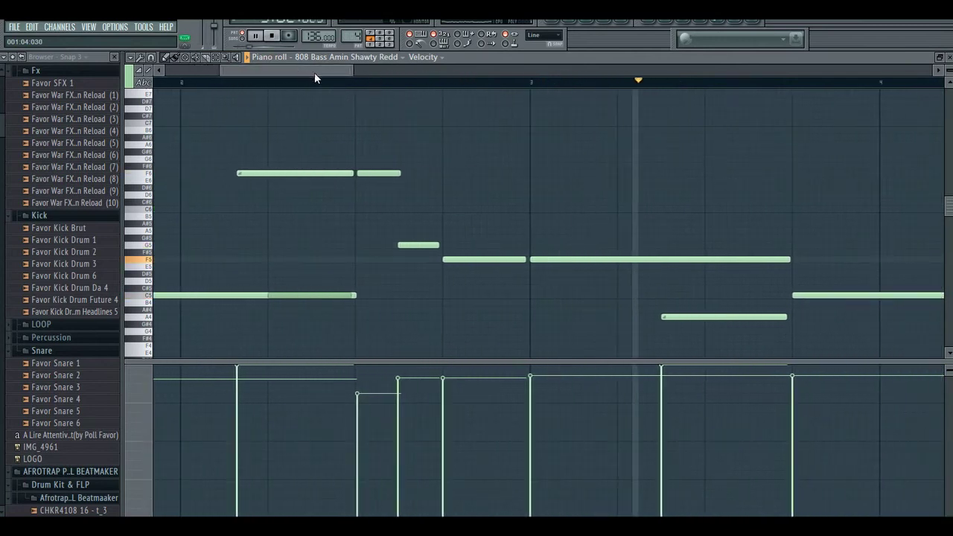
pyautogui.moveTo(314, 73); pyautogui.dragTo(368, 77)
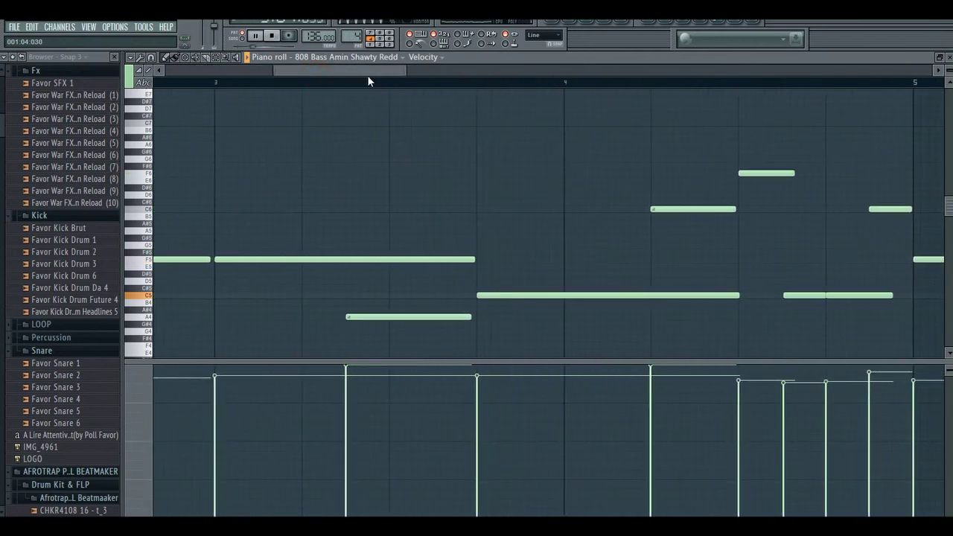
pyautogui.click(272, 36)
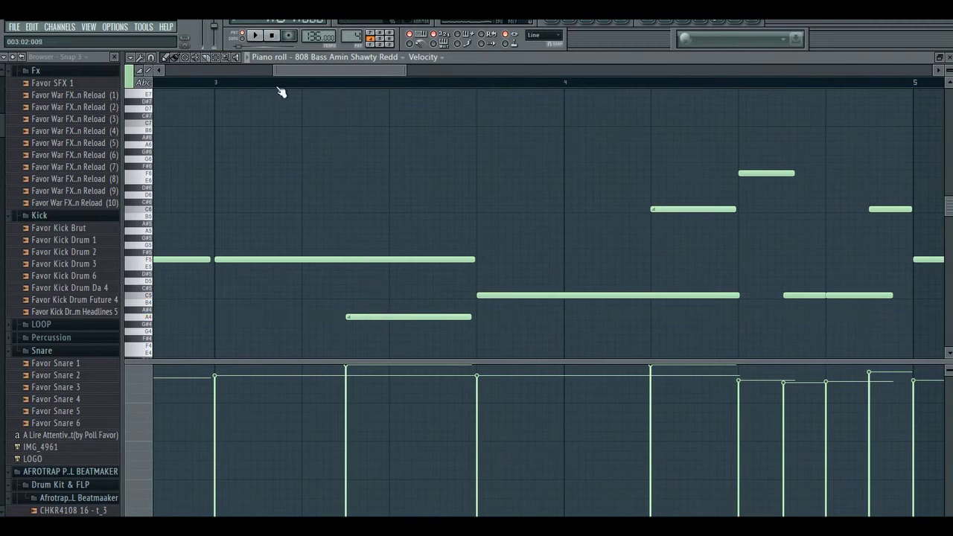
# Play the 808 notes from bar 3, follow them to the end of the pattern and stop playback.
pyautogui.click(221, 86)
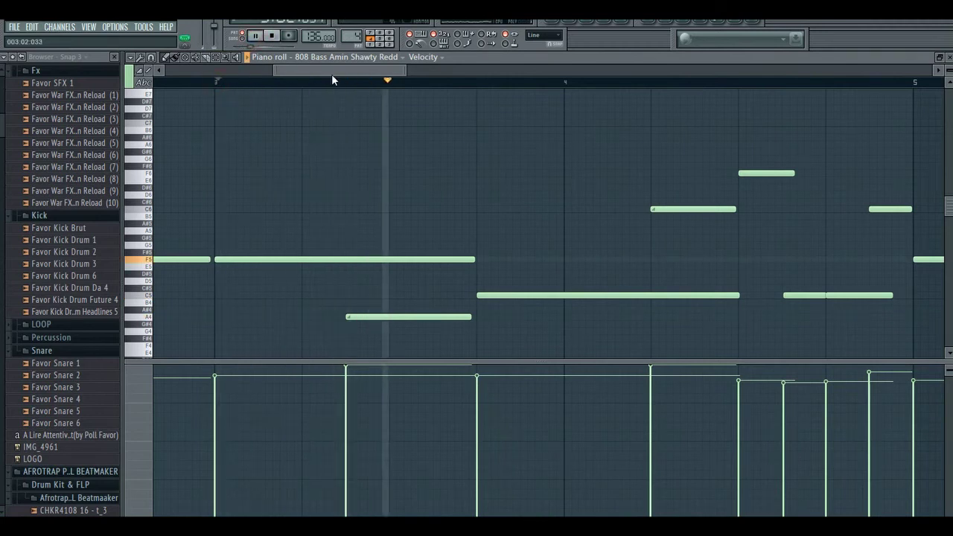
pyautogui.moveTo(332, 73); pyautogui.dragTo(578, 60)
pyautogui.click(272, 35)
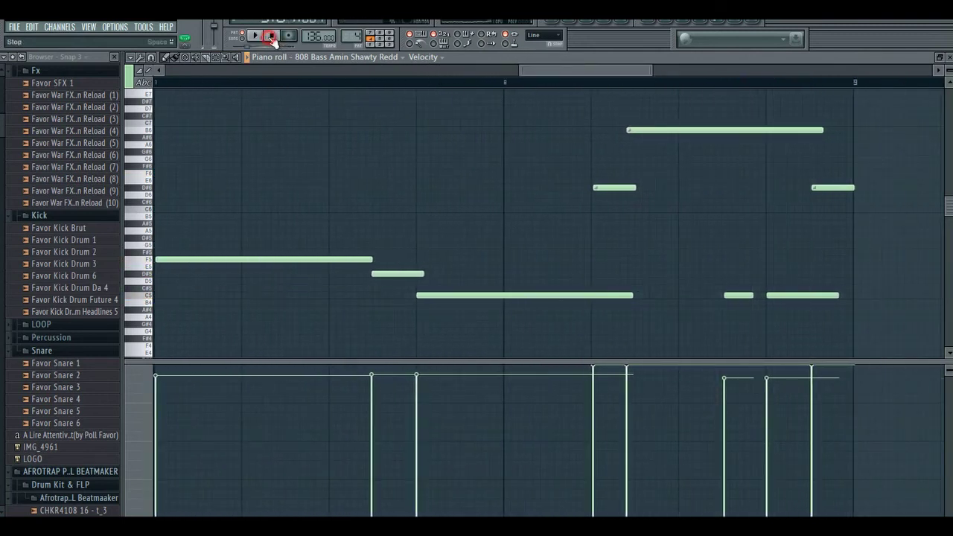
# Return to the playlist, play the song with the 808 and clear the loop selection over bars 9 to 12.
pyautogui.click(557, 24)
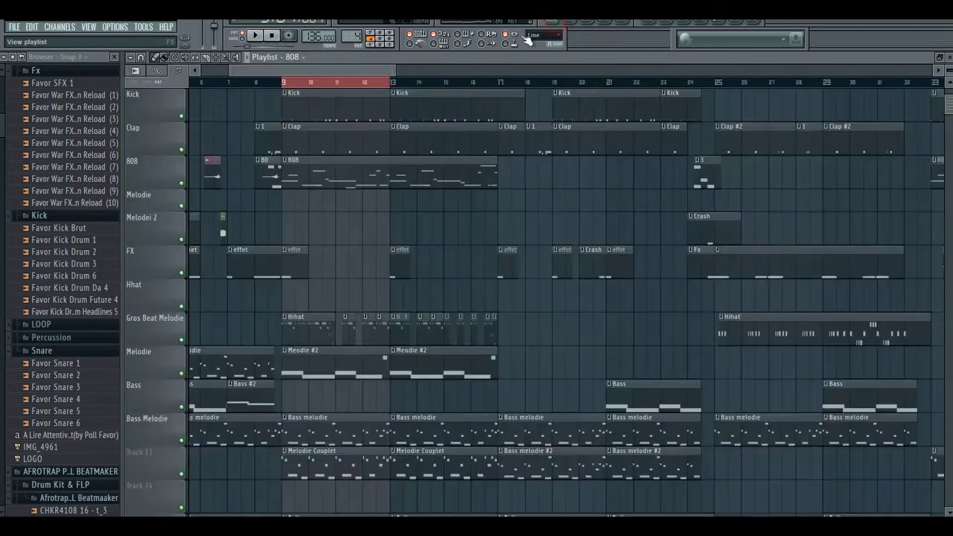
pyautogui.scroll(-1, 219, 210)
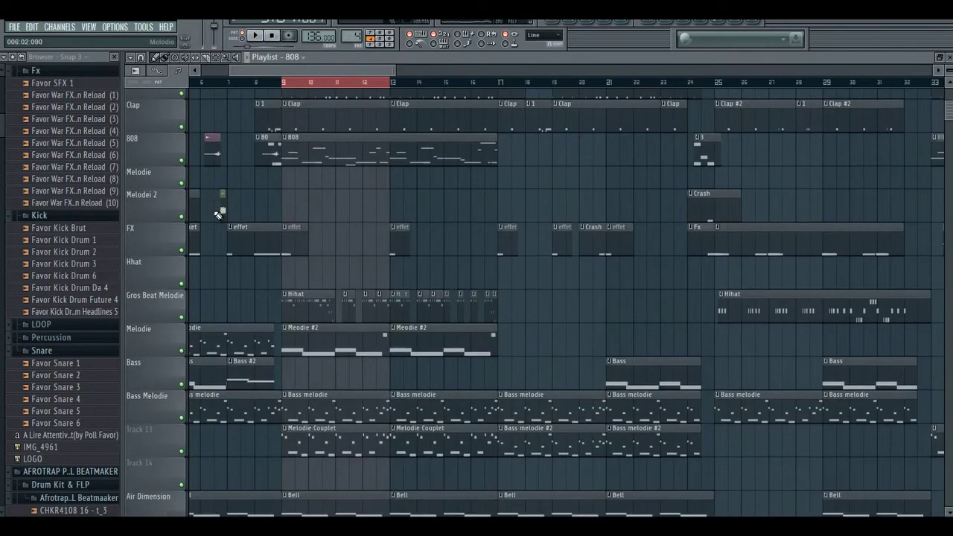
pyautogui.click(254, 36)
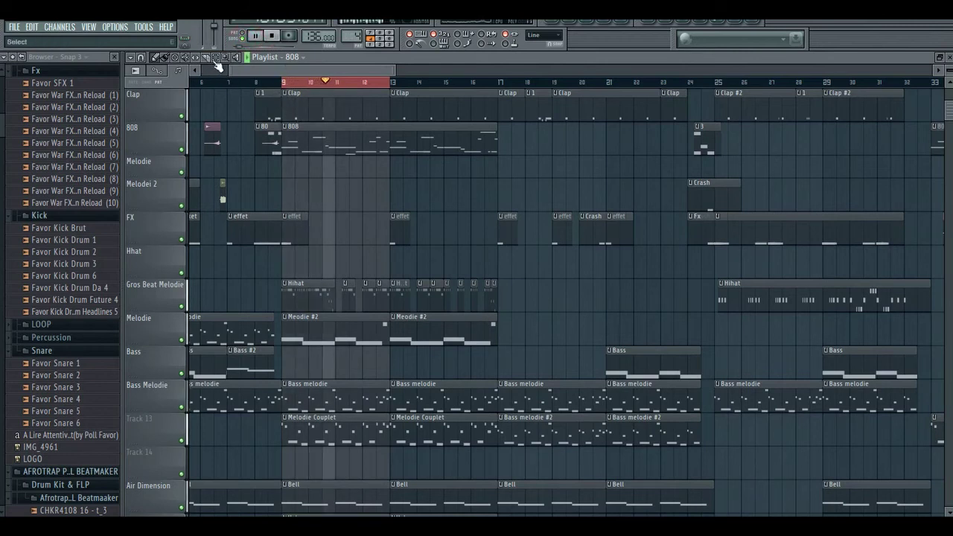
pyautogui.rightClick(308, 83)
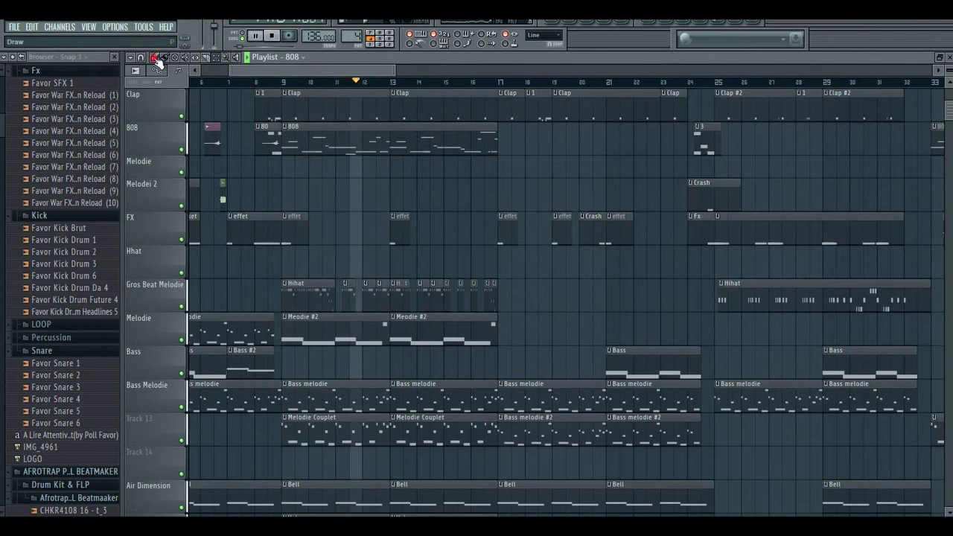
# Listen to the arrangement from bar 12 into bar 19, review the clips on all tracks and stop playback.
pyautogui.scroll(2, 517, 213)
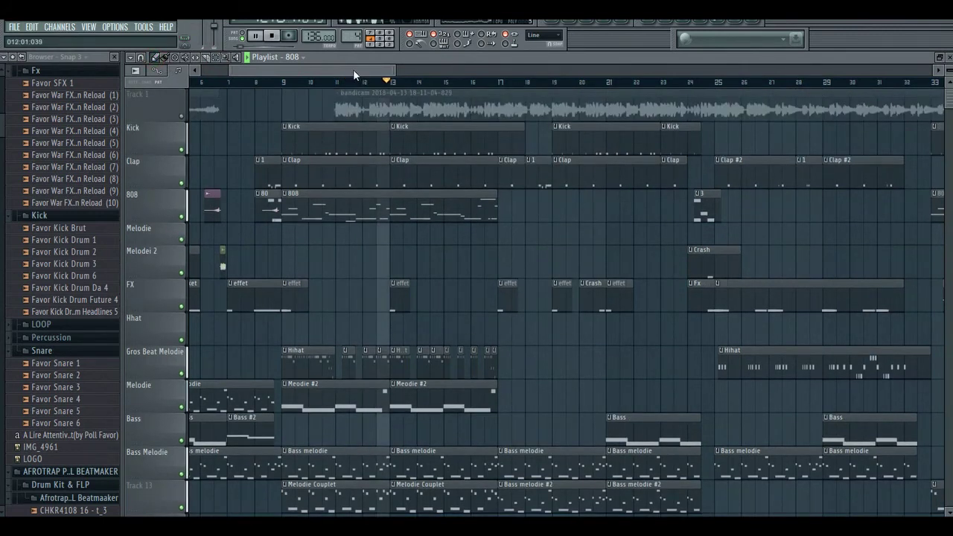
pyautogui.moveTo(353, 69); pyautogui.dragTo(373, 71)
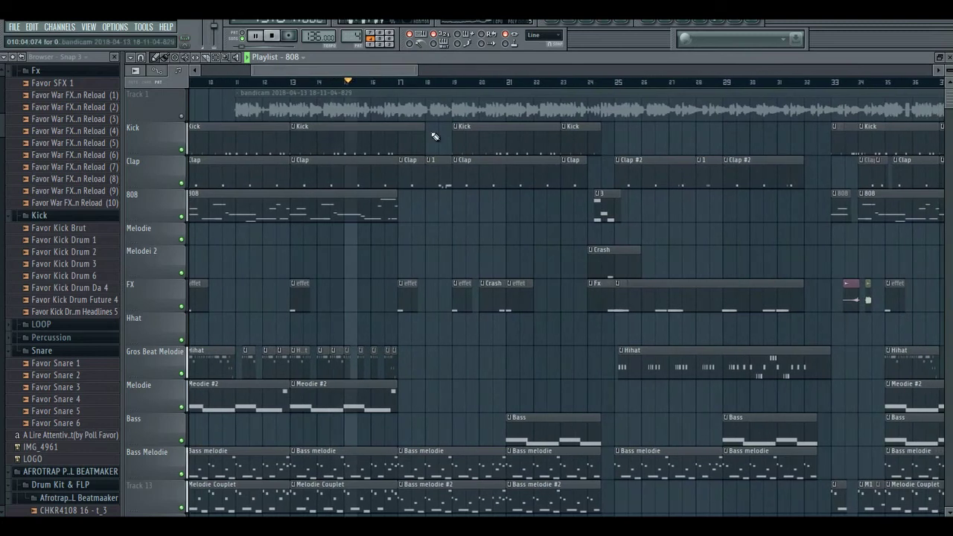
pyautogui.scroll(-1, 481, 232)
pyautogui.scroll(-3, 481, 233)
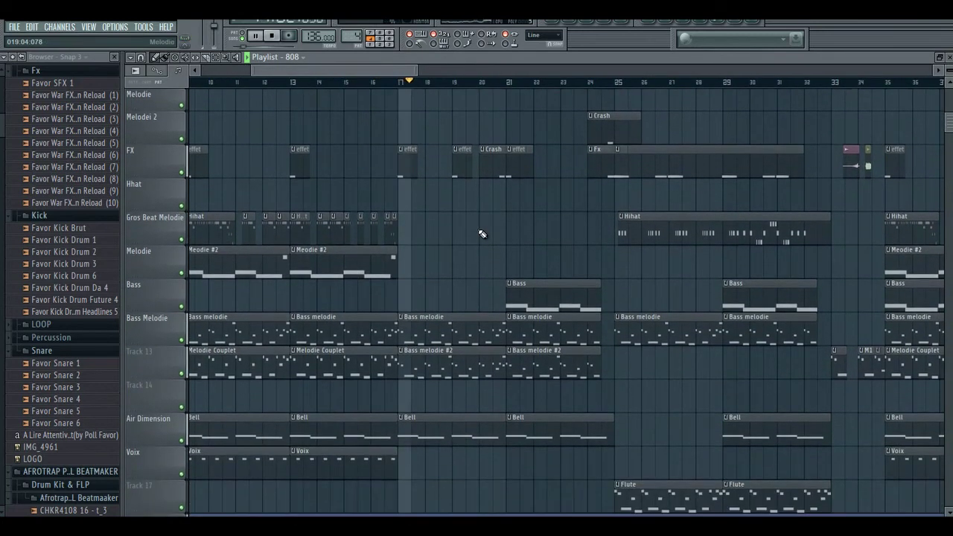
pyautogui.scroll(-1, 483, 234)
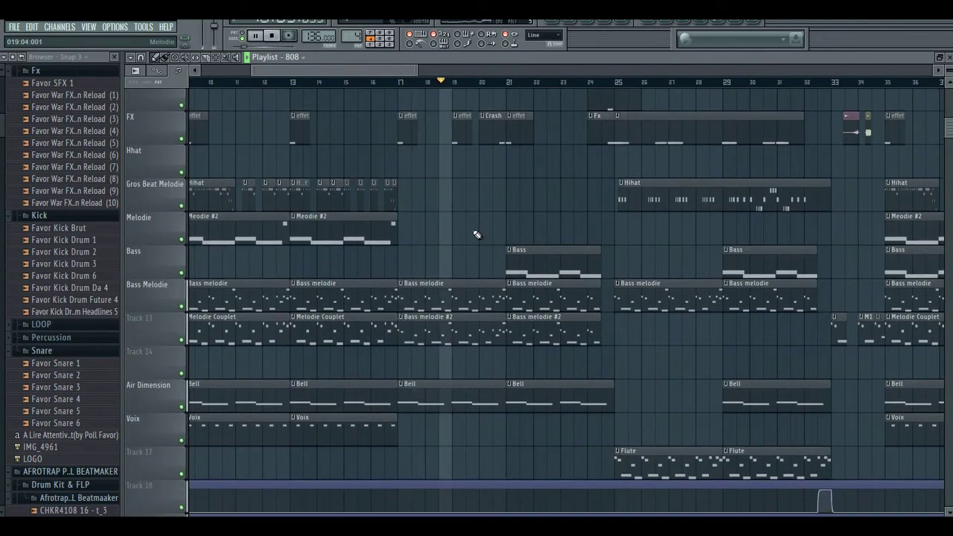
pyautogui.scroll(2, 477, 234)
pyautogui.scroll(-1, 464, 224)
pyautogui.scroll(1, 455, 212)
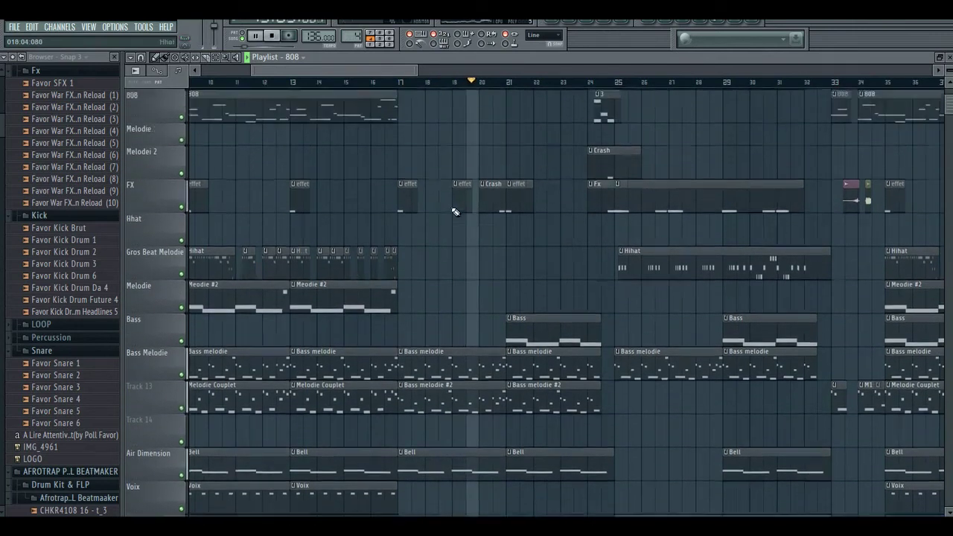
pyautogui.scroll(3, 456, 212)
pyautogui.click(272, 35)
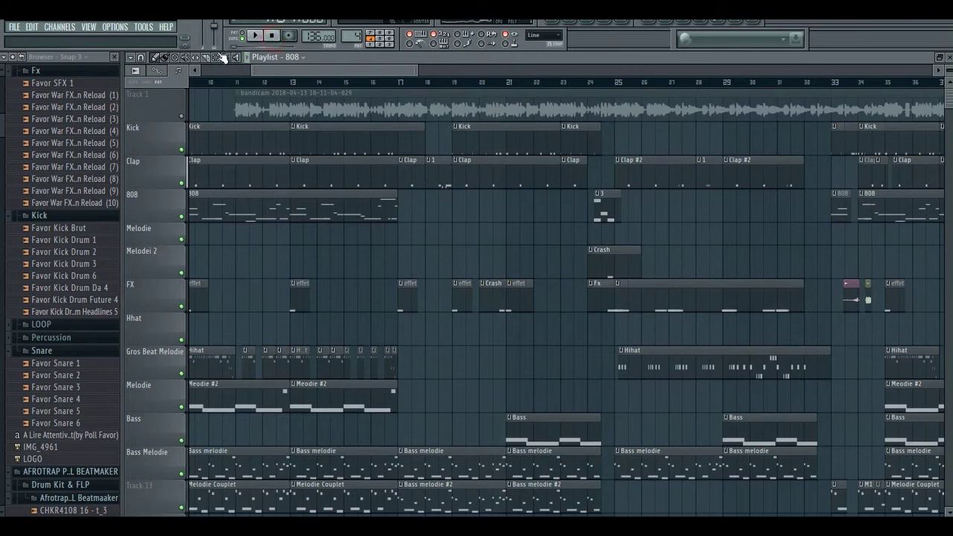
# Select bars 17 to 20 on the playlist timeline and pick the Bass melodie #2 clip in that section.
pyautogui.moveTo(422, 90); pyautogui.dragTo(512, 97)
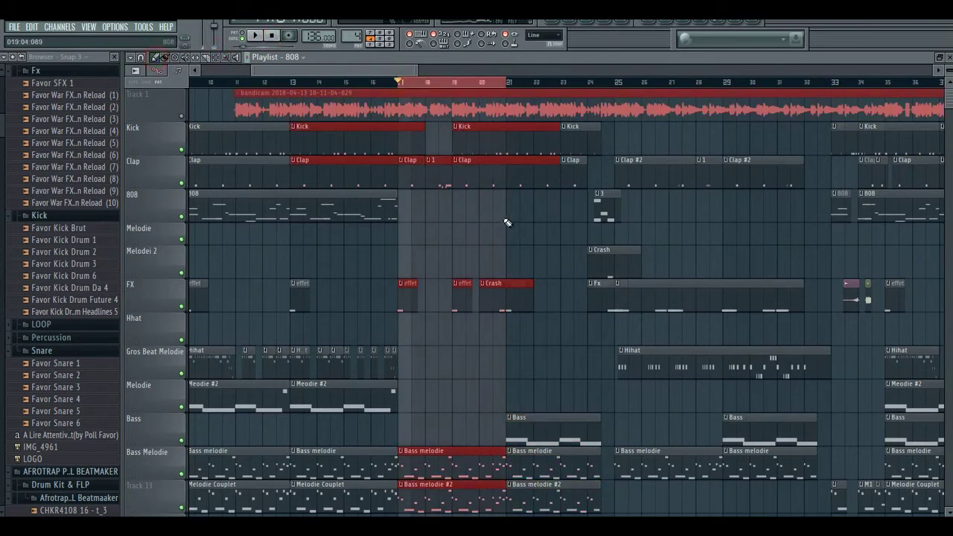
pyautogui.scroll(-1, 481, 351)
pyautogui.click(441, 432)
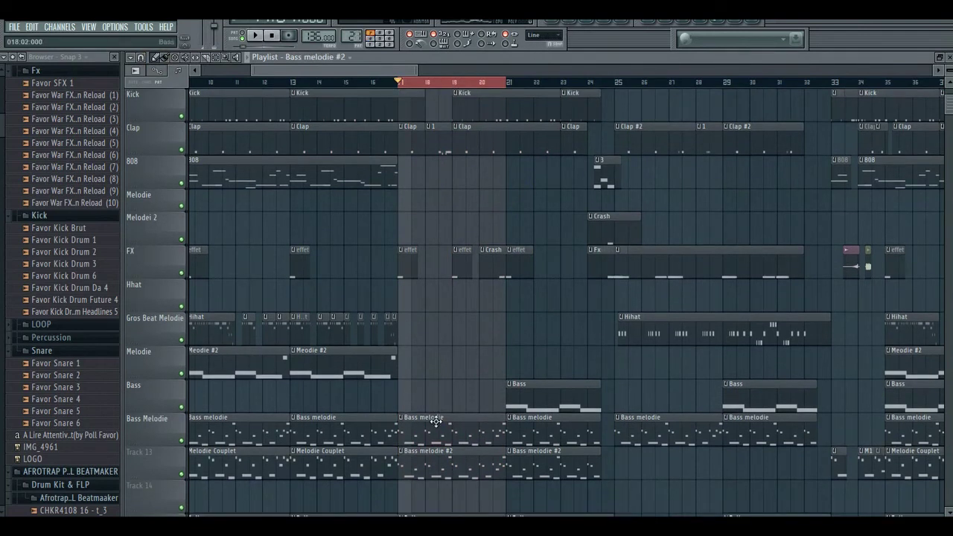
# Play the song from bar 17 and clear the time selection so playback runs past bar 20.
pyautogui.click(265, 39)
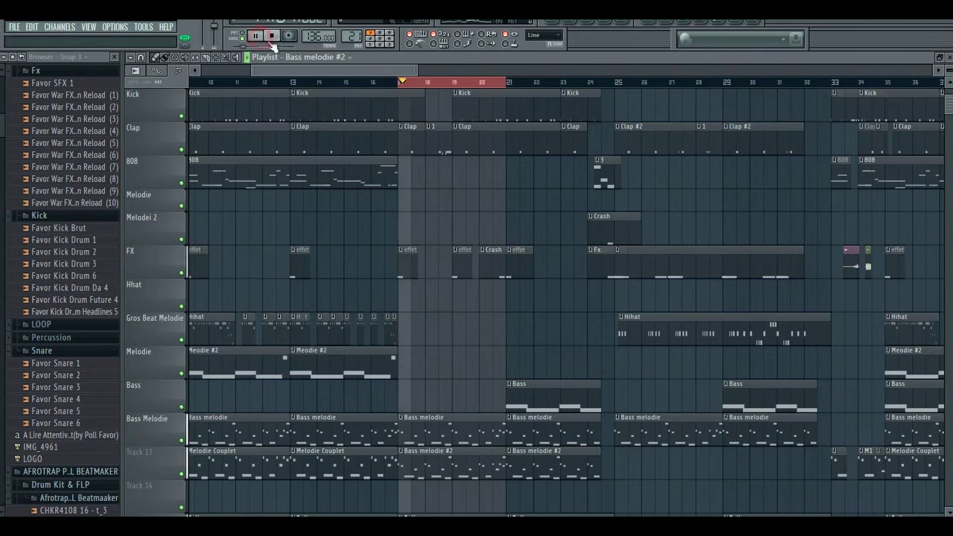
pyautogui.rightClick(459, 83)
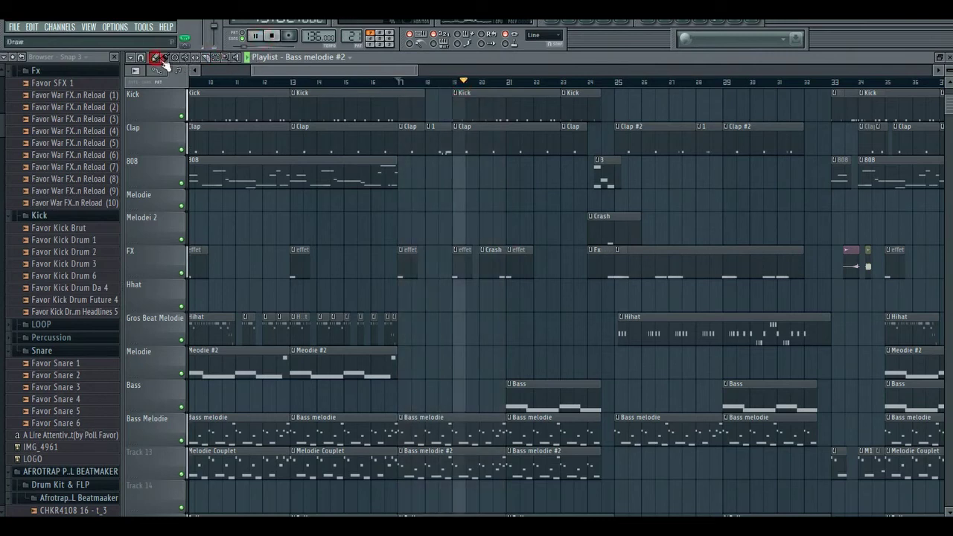
# Pick the pattern 3 clip on the 808 track, set the playback position to bar 24 and play that pattern on its own.
pyautogui.moveTo(396, 69)
pyautogui.mouseDown()
pyautogui.moveTo(420, 70)
pyautogui.moveTo(398, 70)
pyautogui.mouseUp()
pyautogui.click(419, 168)
pyautogui.press('space')
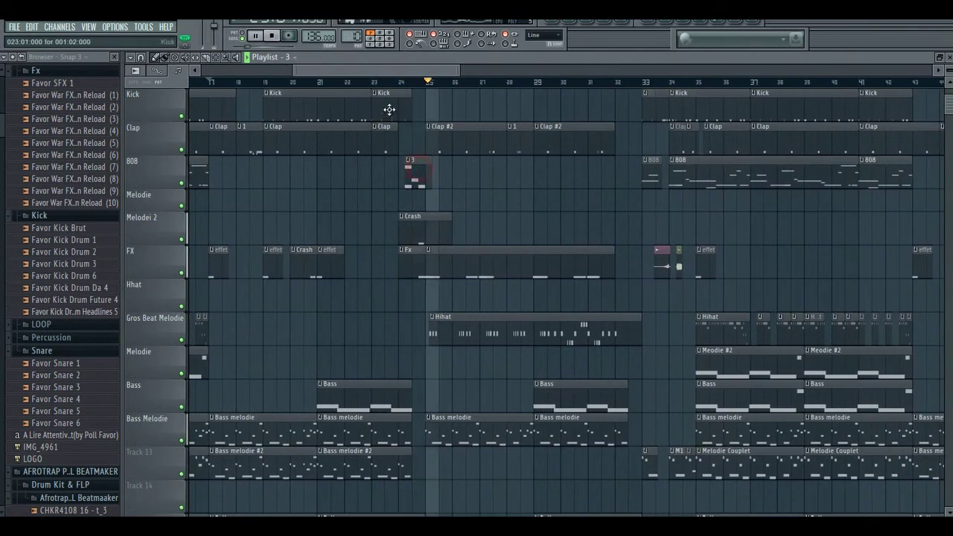
pyautogui.click(399, 83)
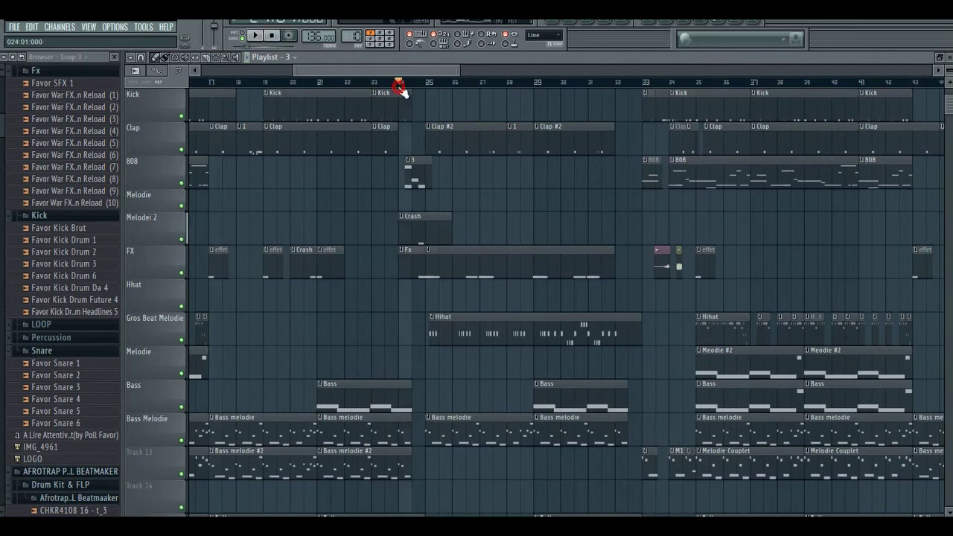
pyautogui.click(250, 39)
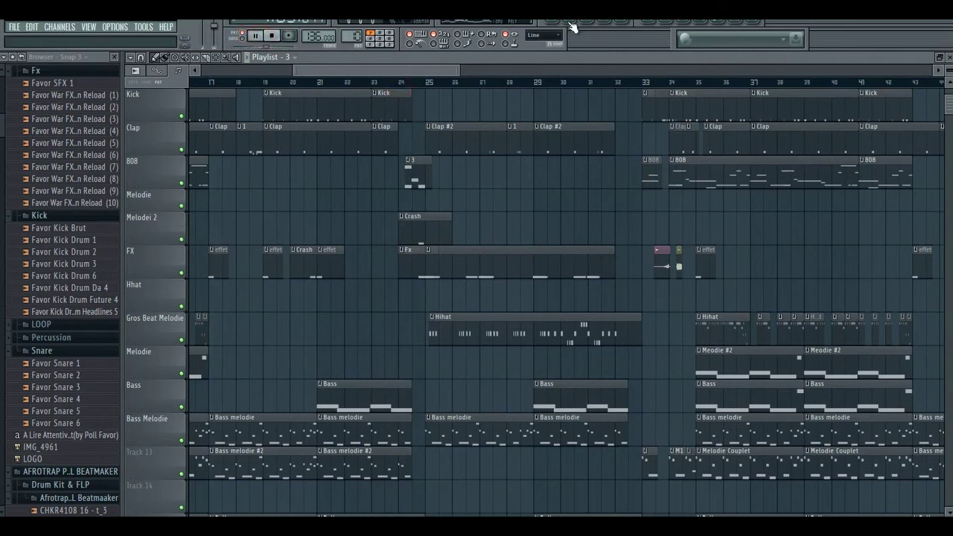
# Open the 808 Bass Amin Shawty Redd notes in the piano roll, stop playback and examine the A4 note and the D#4 slide note.
pyautogui.click(571, 23)
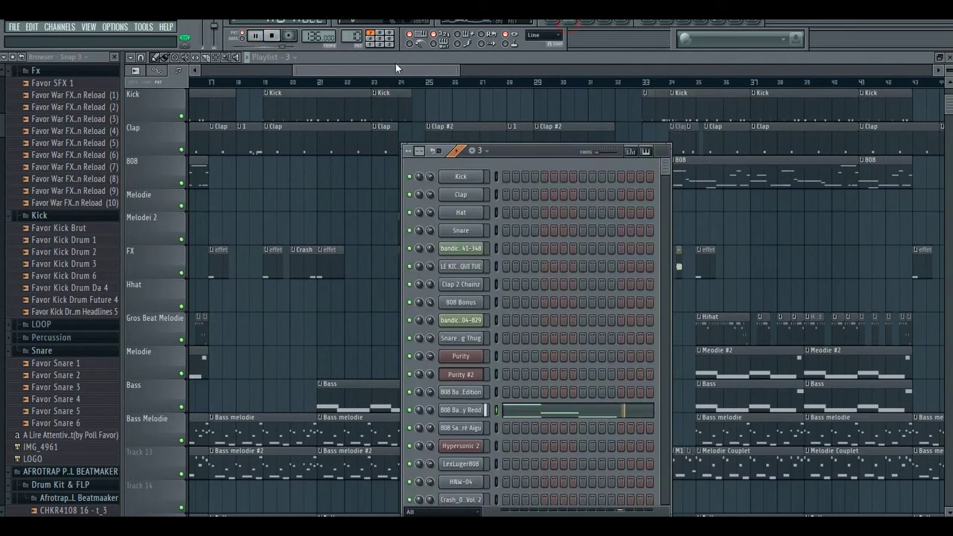
pyautogui.click(548, 411)
pyautogui.click(616, 414)
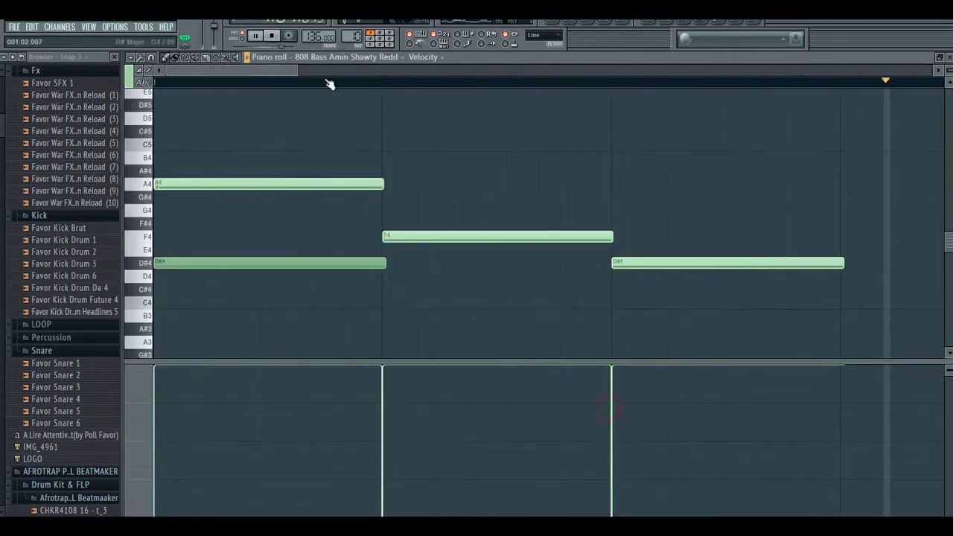
pyautogui.click(254, 35)
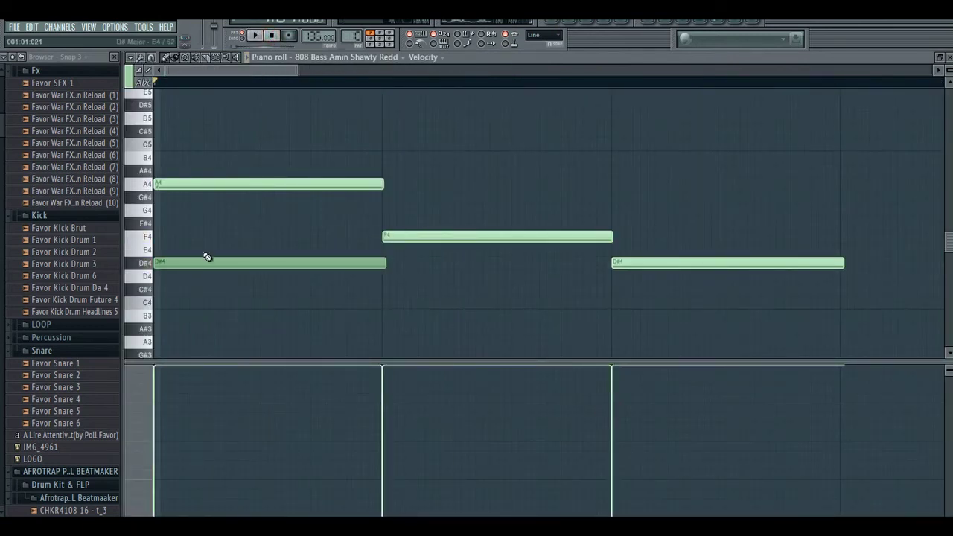
pyautogui.click(149, 185)
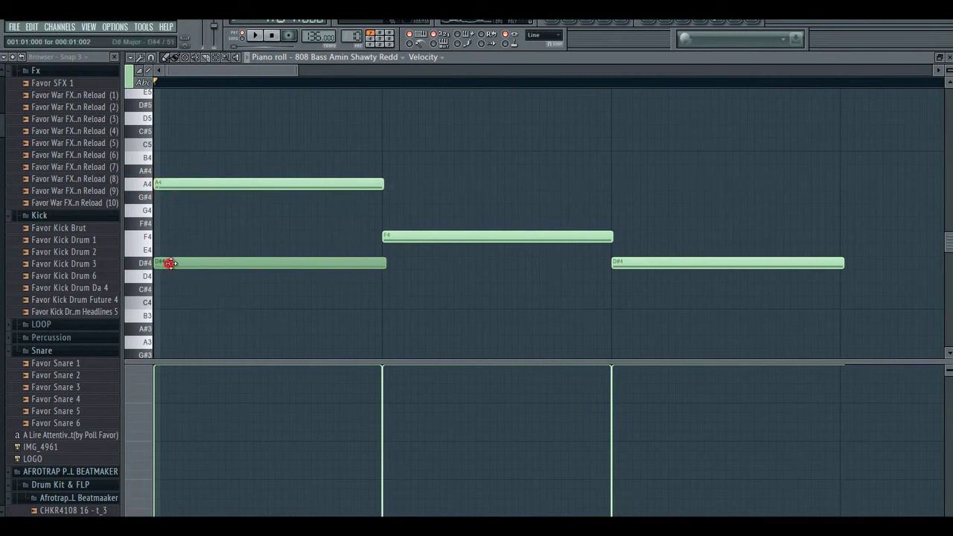
pyautogui.moveTo(171, 263); pyautogui.dragTo(168, 264)
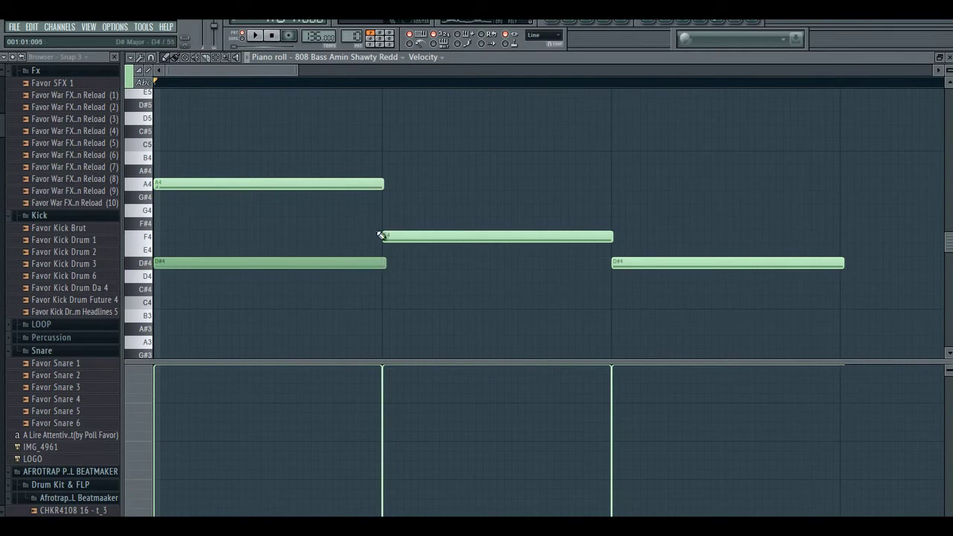
# Try a shorter D#4 slide note below the A4 note, listen to it and stretch the note back to the start of F4.
pyautogui.moveTo(382, 264); pyautogui.dragTo(240, 270)
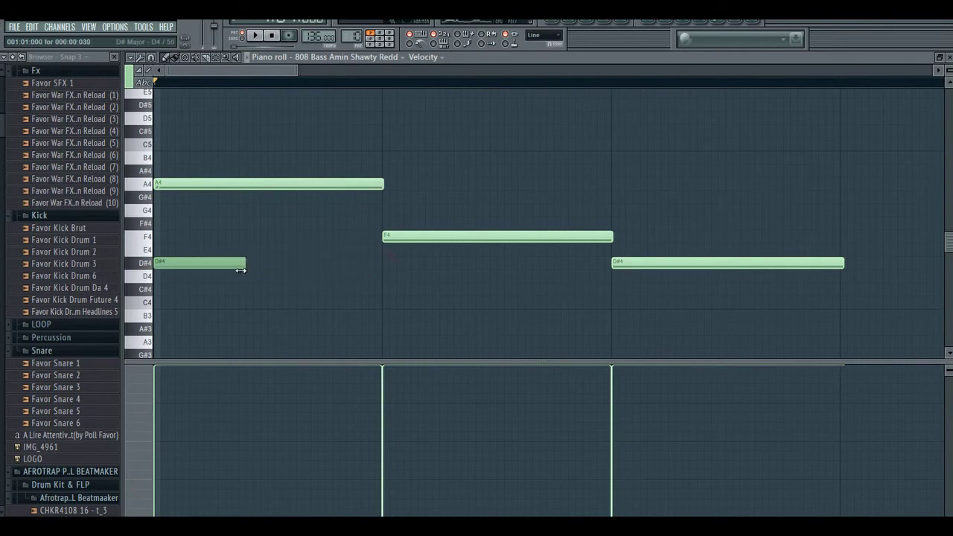
pyautogui.click(255, 36)
pyautogui.click(272, 37)
pyautogui.moveTo(257, 263); pyautogui.dragTo(360, 263)
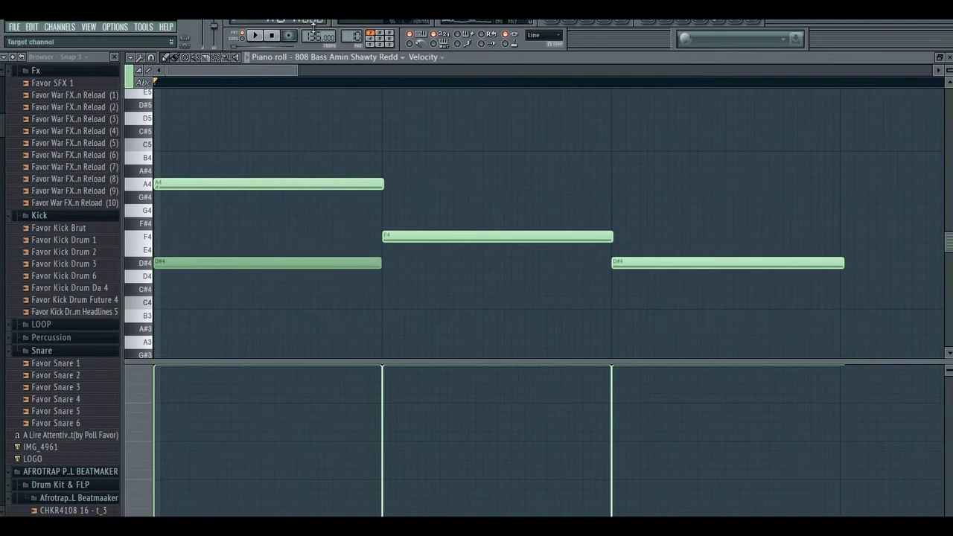
# Play the 808 slide pattern again with more of its timeline in view and stop playback.
pyautogui.click(257, 37)
pyautogui.moveTo(296, 71); pyautogui.dragTo(330, 72)
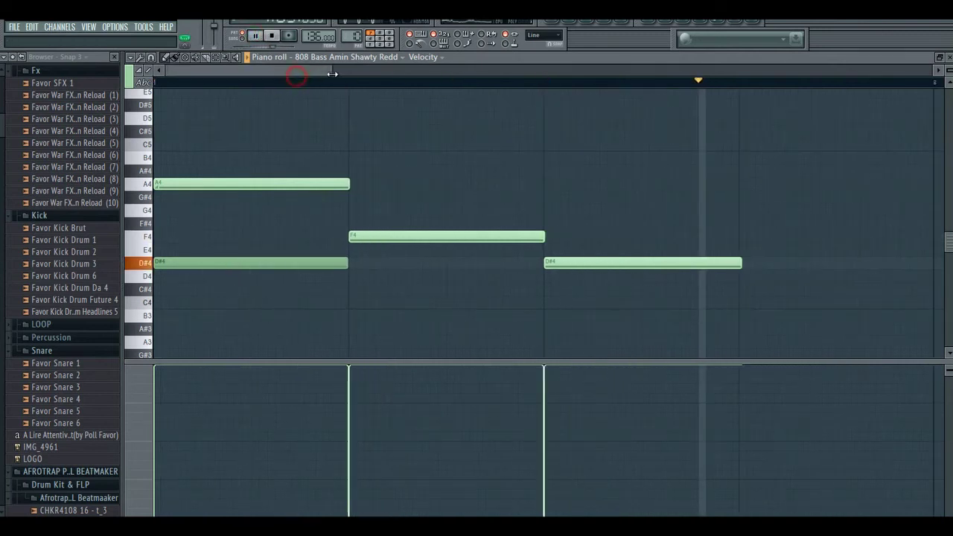
pyautogui.click(274, 37)
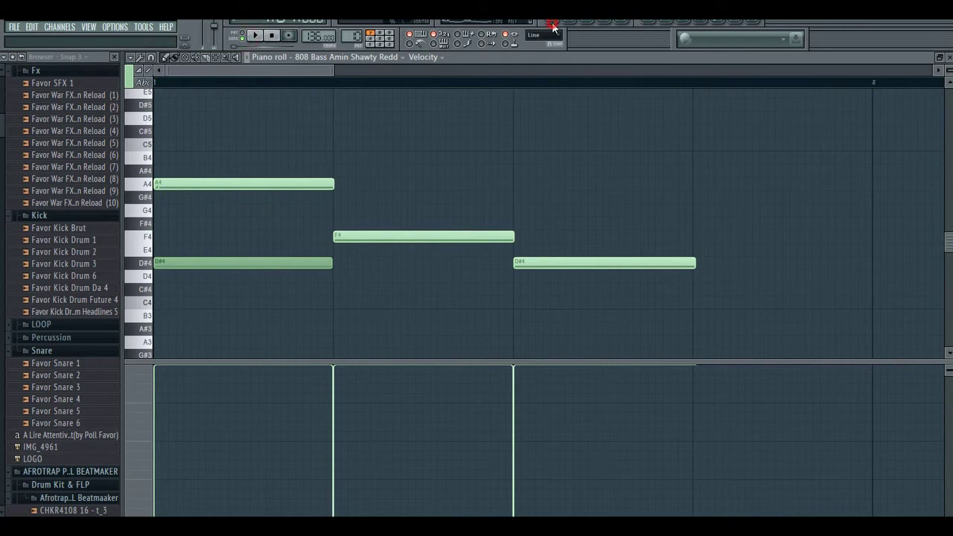
# Return to the playlist, play the song from the second half of bar 23 and follow it into the lower tracks.
pyautogui.click(552, 26)
pyautogui.click(257, 36)
pyautogui.click(389, 82)
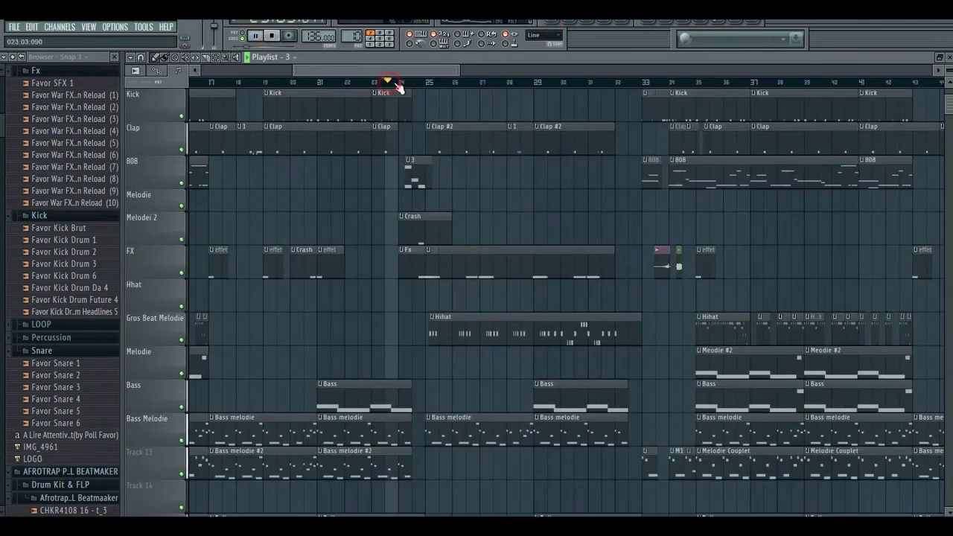
pyautogui.moveTo(369, 70); pyautogui.dragTo(395, 70)
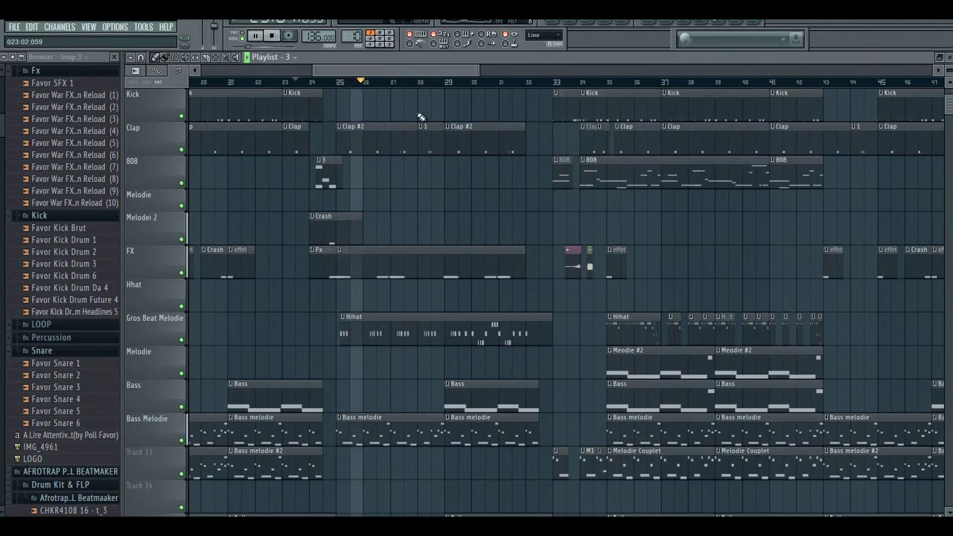
pyautogui.scroll(-1, 438, 157)
pyautogui.scroll(-2, 438, 156)
# Loop bars 25 to 28 with a time selection on the playlist and mute the Bass Melodie track.
pyautogui.click(216, 58)
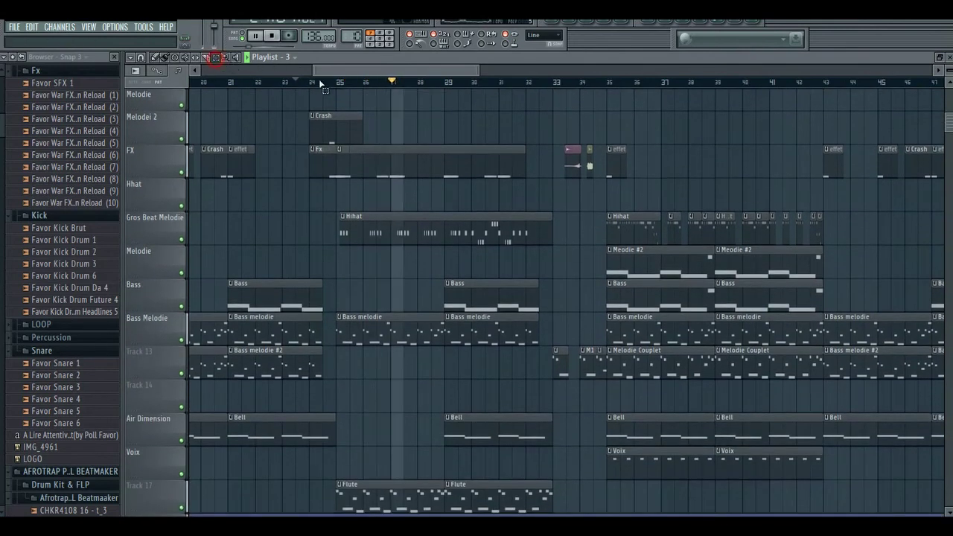
pyautogui.moveTo(339, 86); pyautogui.dragTo(434, 86)
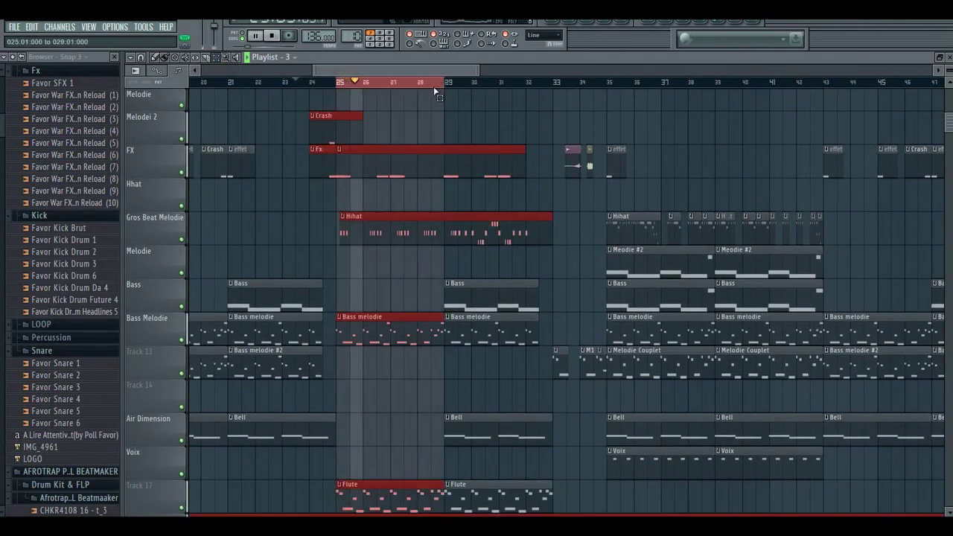
pyautogui.scroll(-2, 389, 133)
pyautogui.click(182, 273)
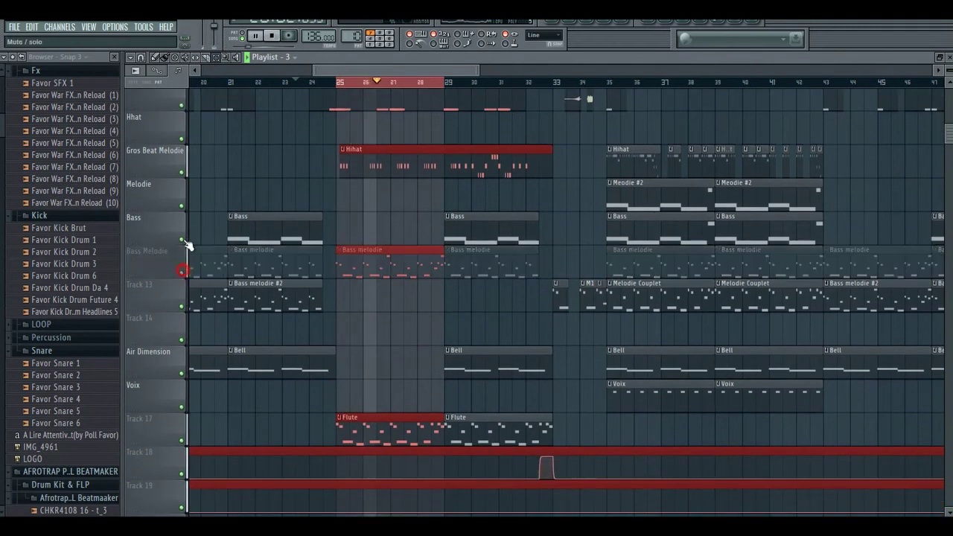
pyautogui.click(153, 59)
# Pick the Flute clip on Track 17, stop the song and play the Flute pattern on its own.
pyautogui.scroll(-2, 453, 212)
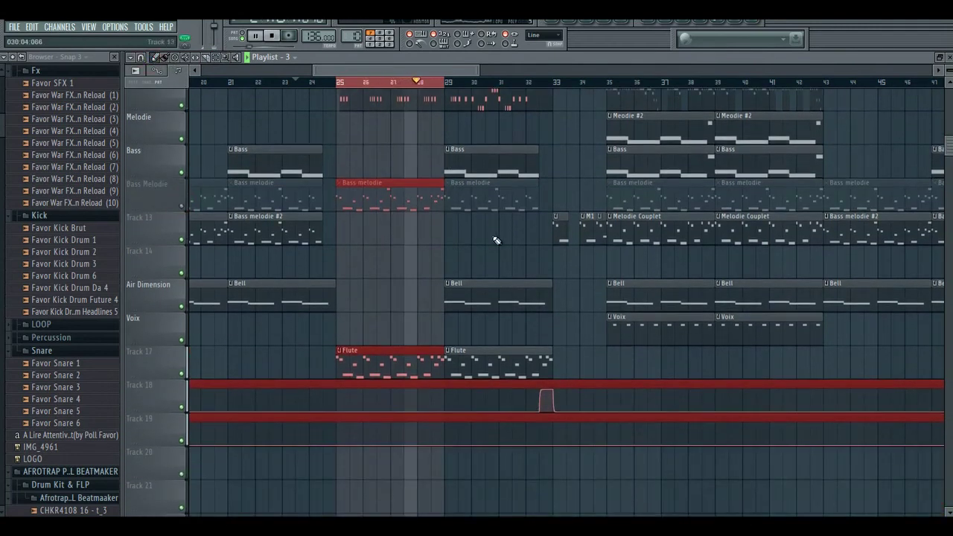
pyautogui.rightClick(495, 237)
pyautogui.click(389, 360)
pyautogui.click(272, 36)
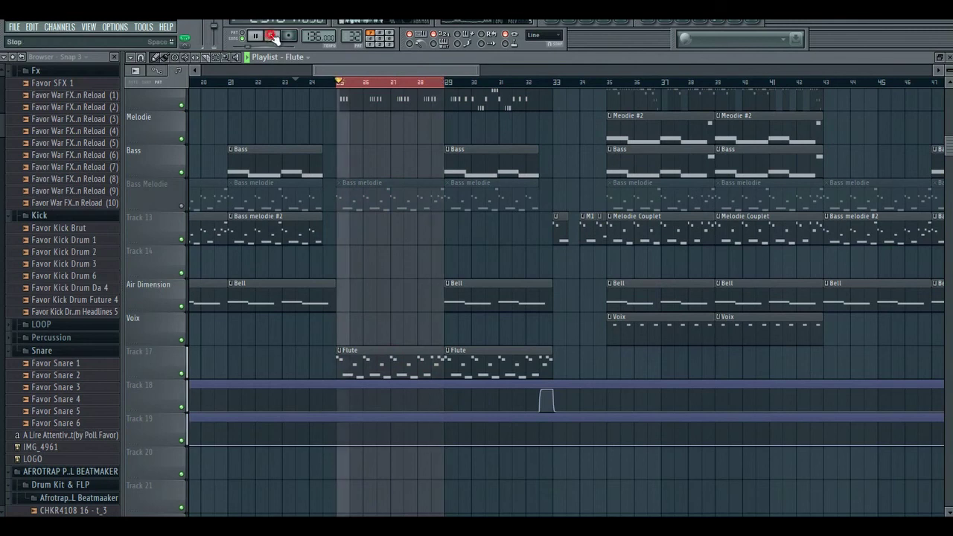
pyautogui.click(242, 34)
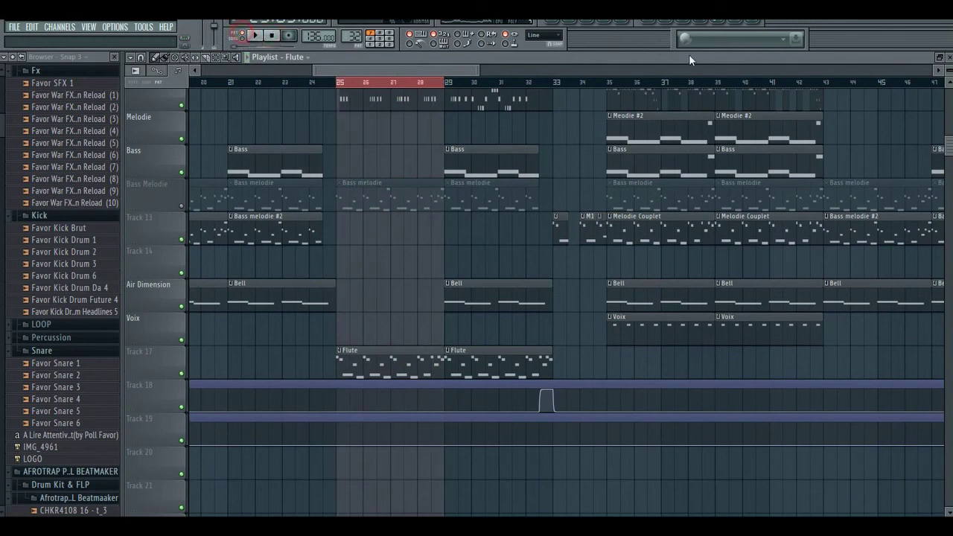
pyautogui.click(257, 37)
# Open the Purity #3 notes of the Flute pattern in the piano roll, replay them from the start and stop playback.
pyautogui.click(573, 24)
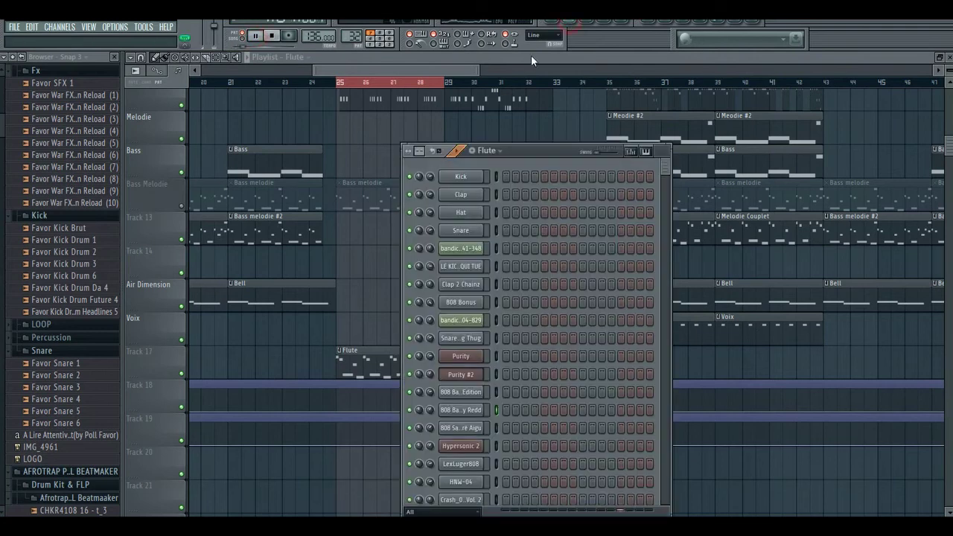
pyautogui.scroll(-5, 622, 416)
pyautogui.click(604, 400)
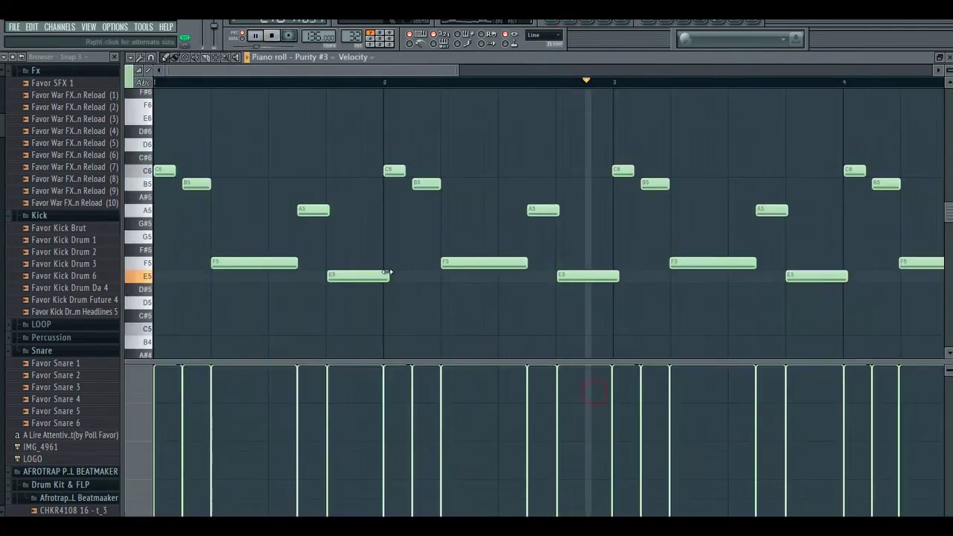
pyautogui.moveTo(459, 69); pyautogui.dragTo(417, 71)
pyautogui.click(272, 36)
pyautogui.press('space')
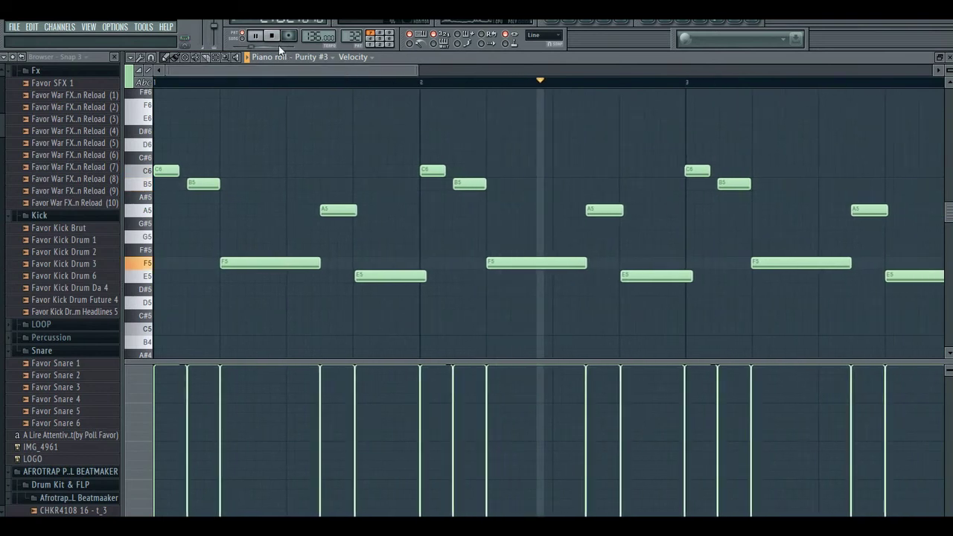
pyautogui.click(273, 36)
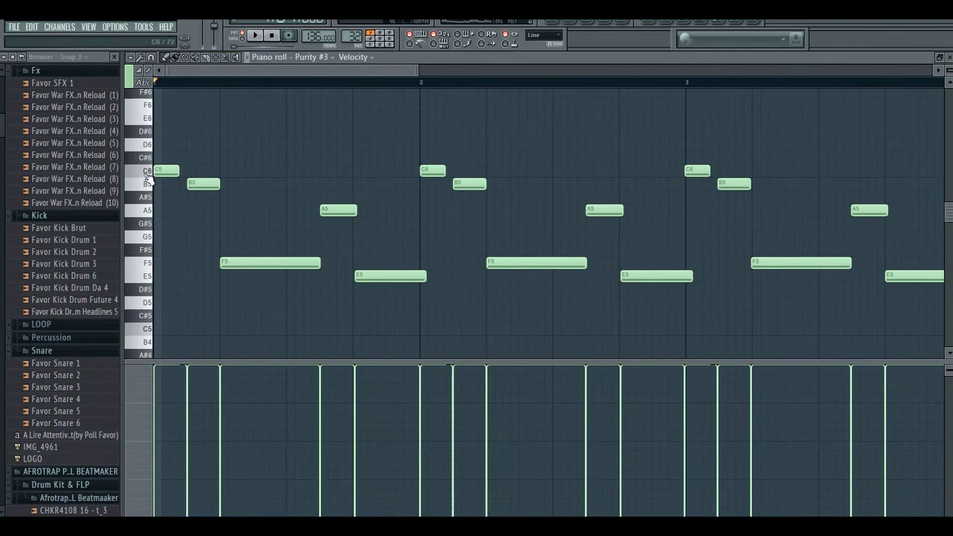
# Open the Purity #3 instrument, point arrows at its Woodwind category and Panflute 2 preset, and play the Flute pattern.
pyautogui.click(578, 27)
pyautogui.click(474, 394)
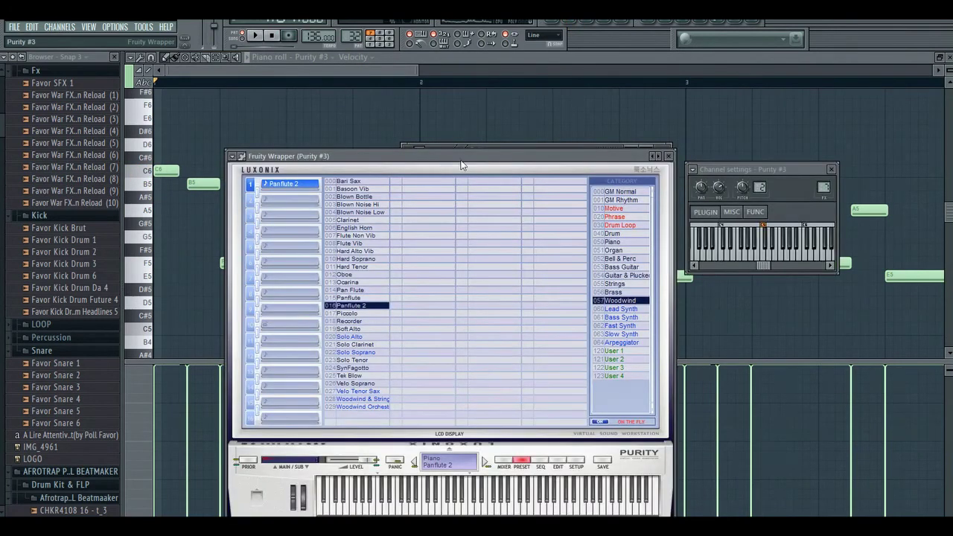
pyautogui.moveTo(532, 156); pyautogui.dragTo(550, 78)
pyautogui.click(853, 13)
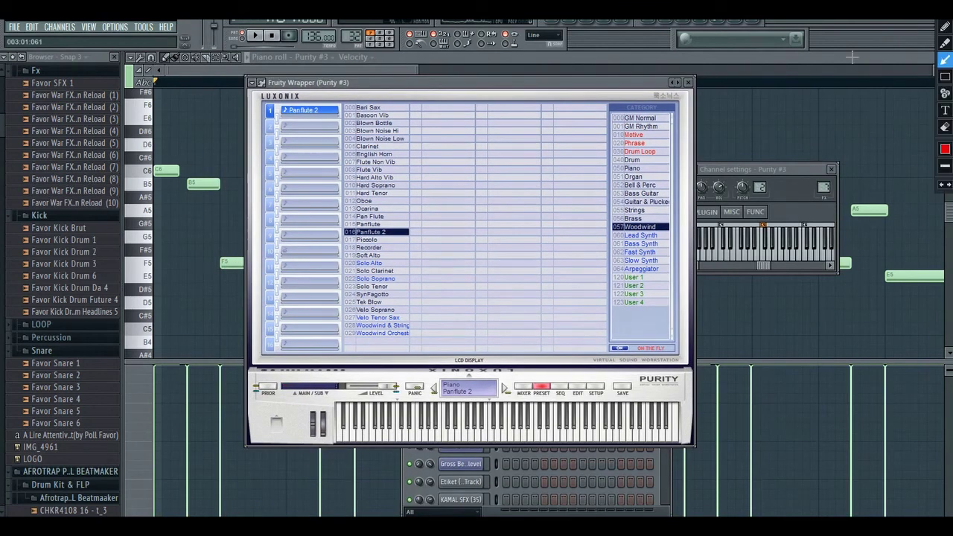
pyautogui.moveTo(416, 202); pyautogui.dragTo(389, 222)
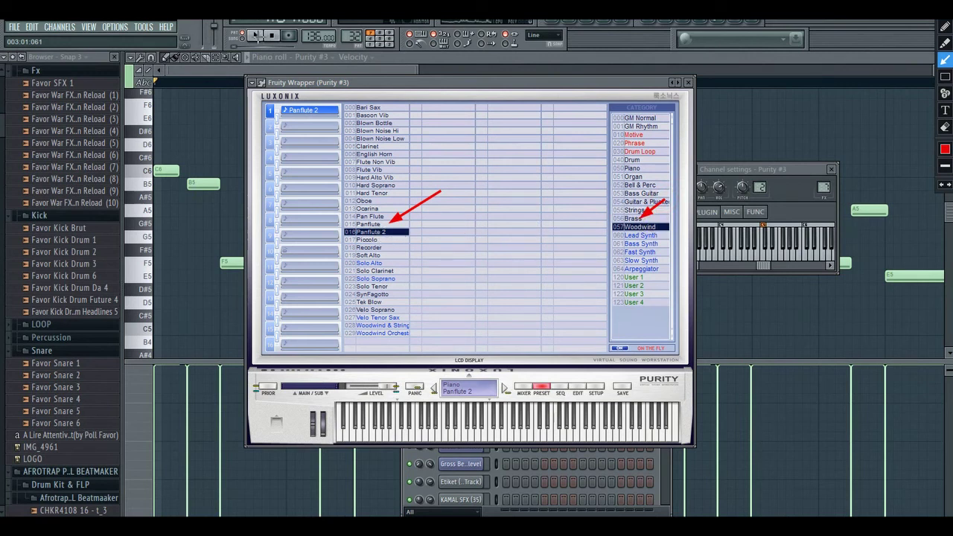
pyautogui.press('Escape')
pyautogui.click(257, 35)
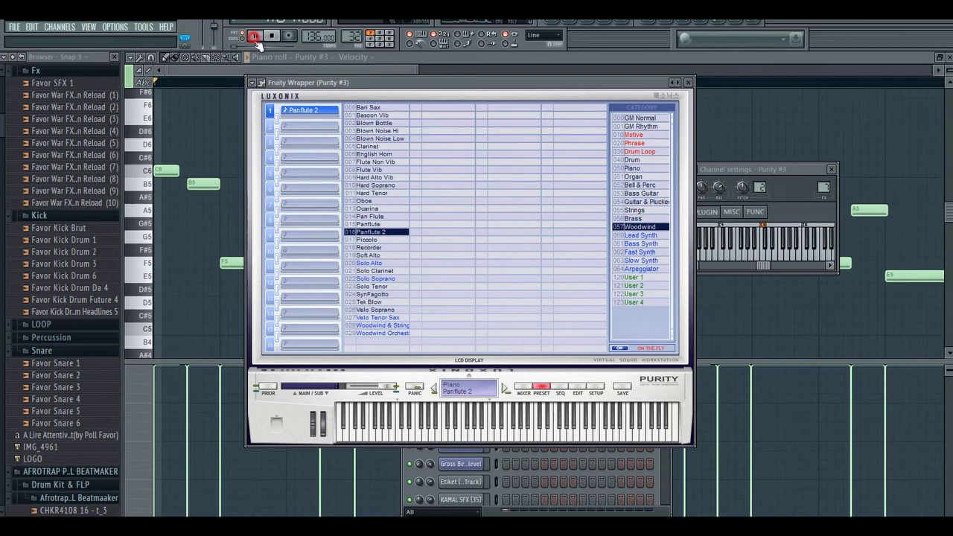
pyautogui.click(226, 71)
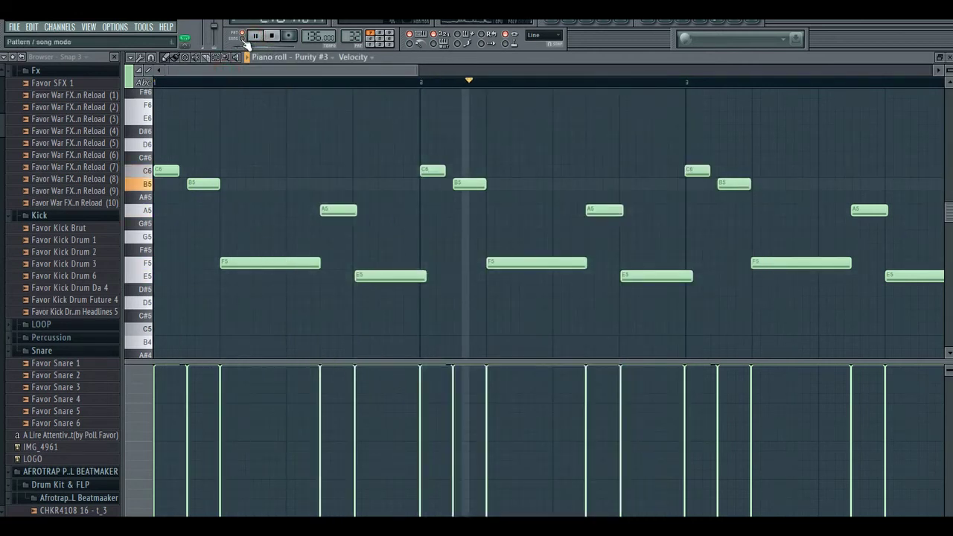
# Return to the playlist, clear the time selection over bars 25 to 28 and unmute the Bass Melodie track.
pyautogui.click(553, 23)
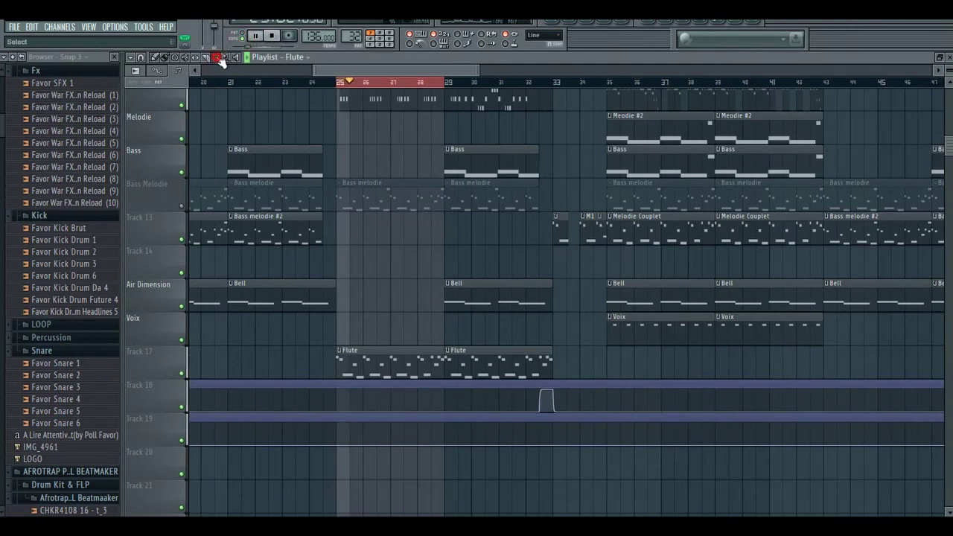
pyautogui.rightClick(382, 82)
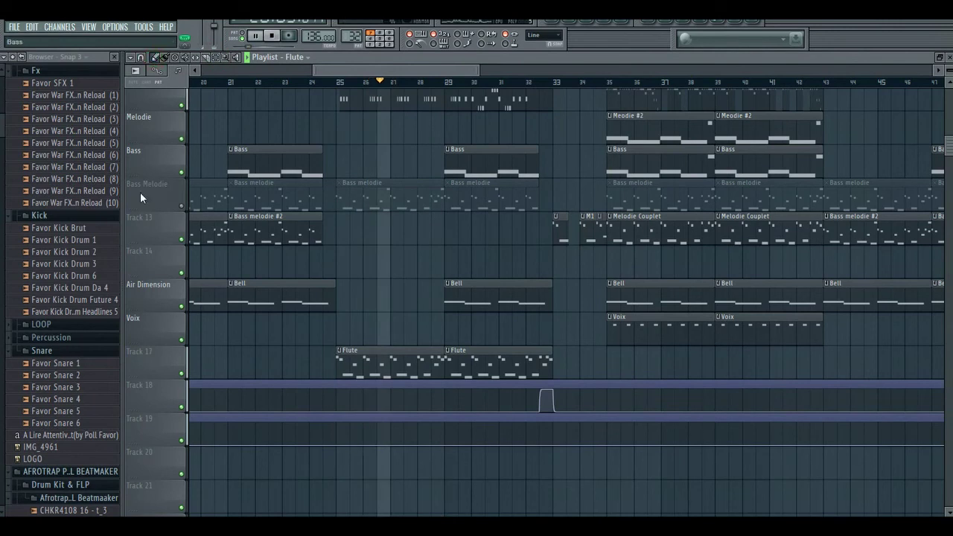
pyautogui.click(183, 208)
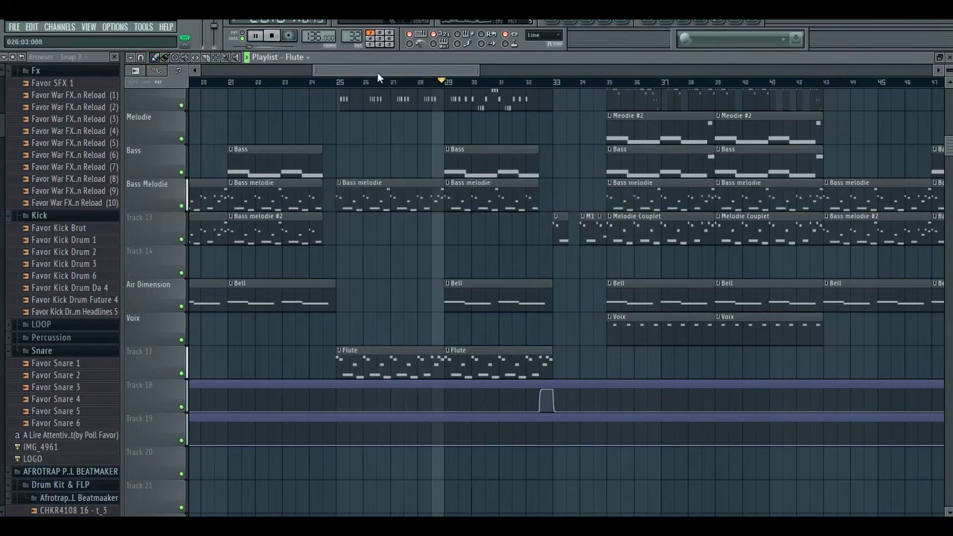
# Follow the song's playback from bar 29 past bar 34 and review the clips on the tracks from 808 to Track 17.
pyautogui.moveTo(377, 72); pyautogui.dragTo(459, 73)
pyautogui.scroll(1, 470, 108)
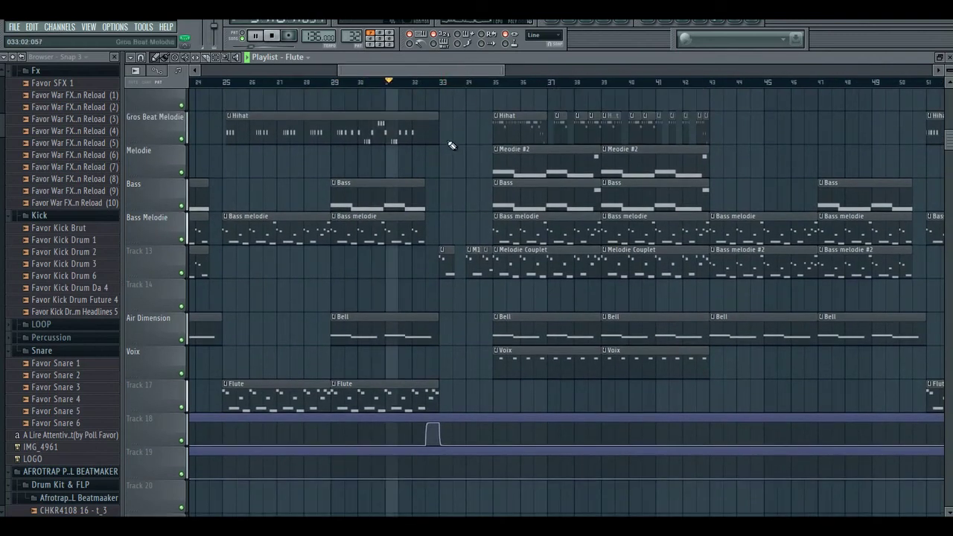
pyautogui.scroll(1, 453, 180)
pyautogui.scroll(1, 449, 183)
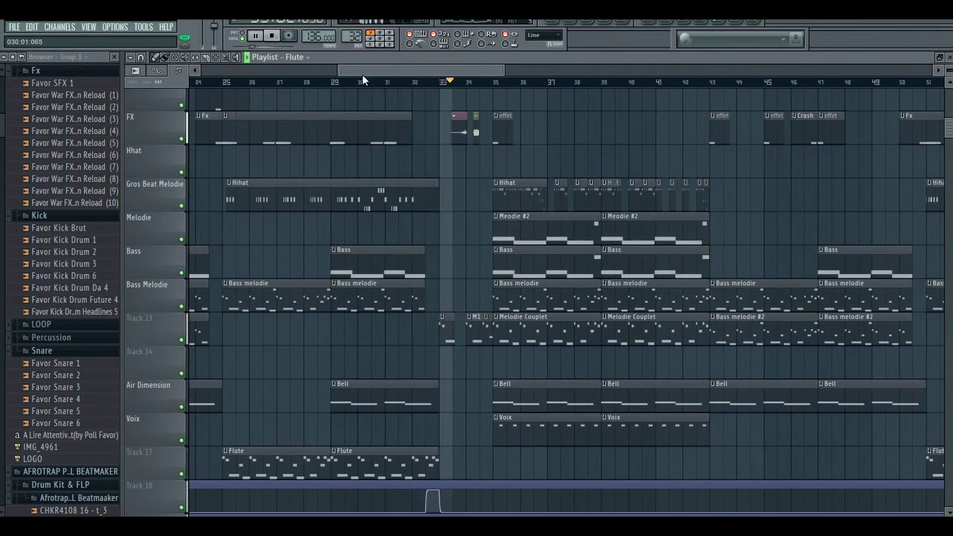
pyautogui.moveTo(362, 74); pyautogui.dragTo(388, 73)
pyautogui.scroll(2, 461, 153)
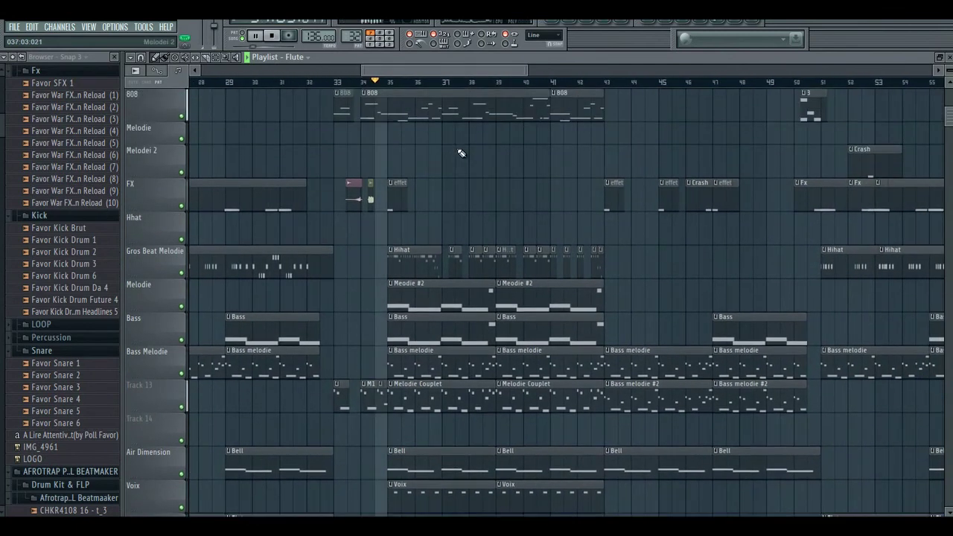
# Stop the song, open pattern 2 from the Kick track at bar 33 and show its LE KICK QUI TUE notes in the piano roll.
pyautogui.scroll(3, 461, 153)
pyautogui.click(271, 35)
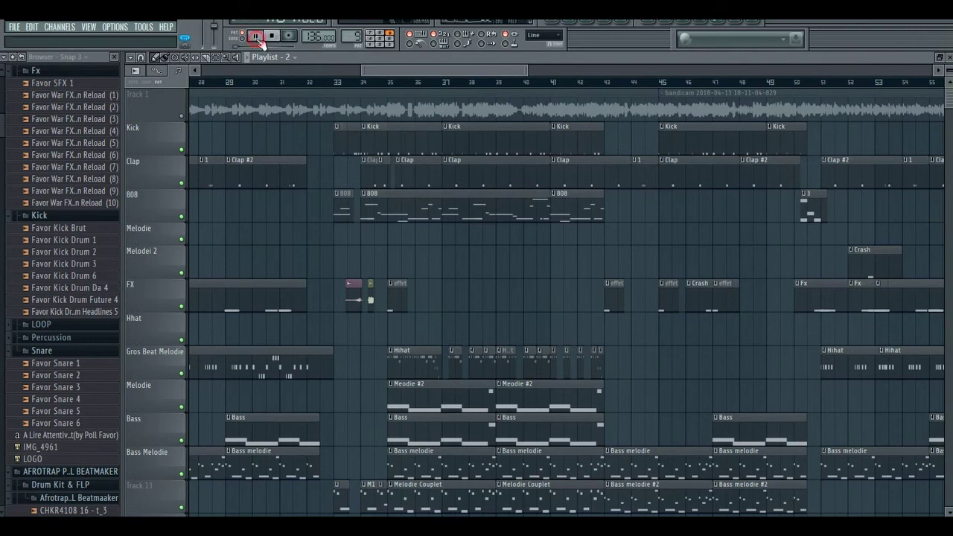
pyautogui.click(571, 25)
pyautogui.scroll(5, 554, 195)
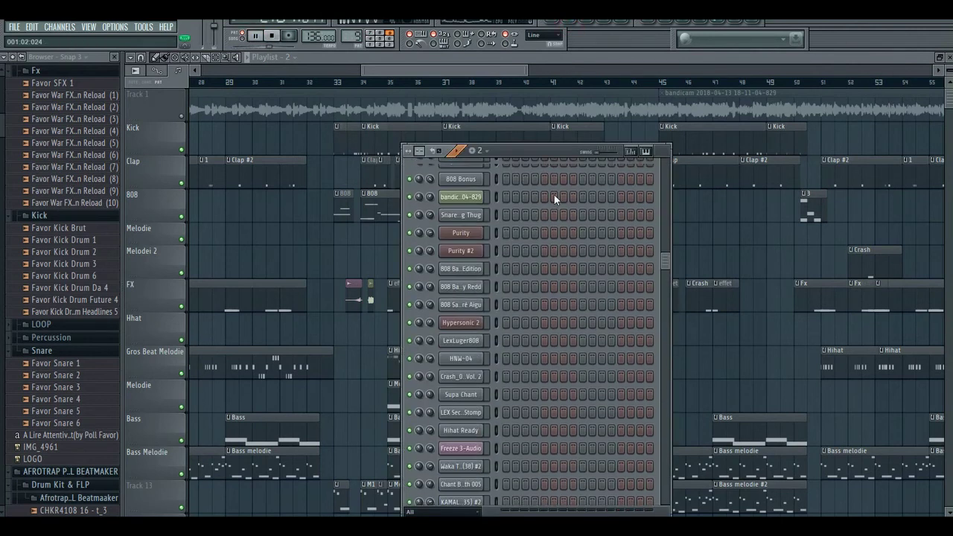
pyautogui.click(572, 268)
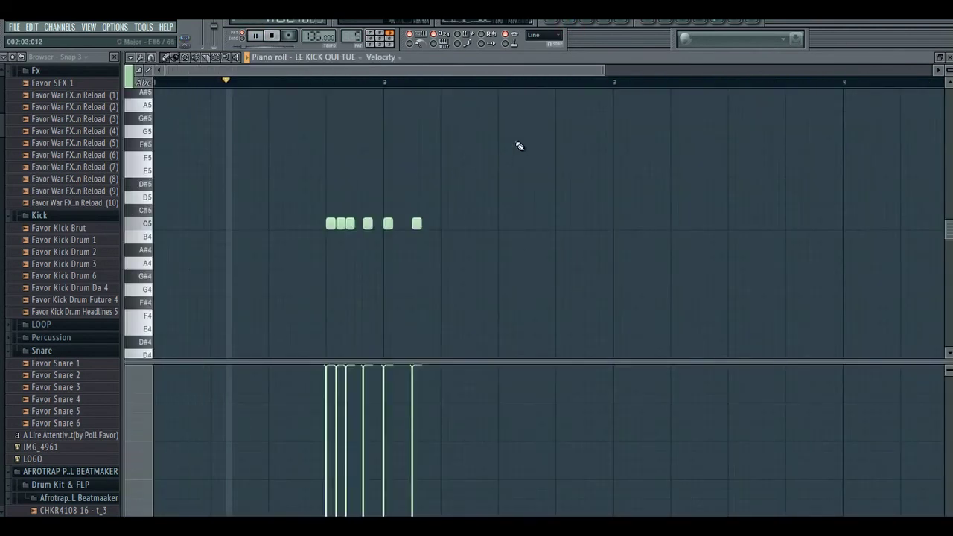
# Enlarge the LE KICK QUI TUE notes around bar 2, play the kick pattern from its start and stop playback.
pyautogui.click(273, 37)
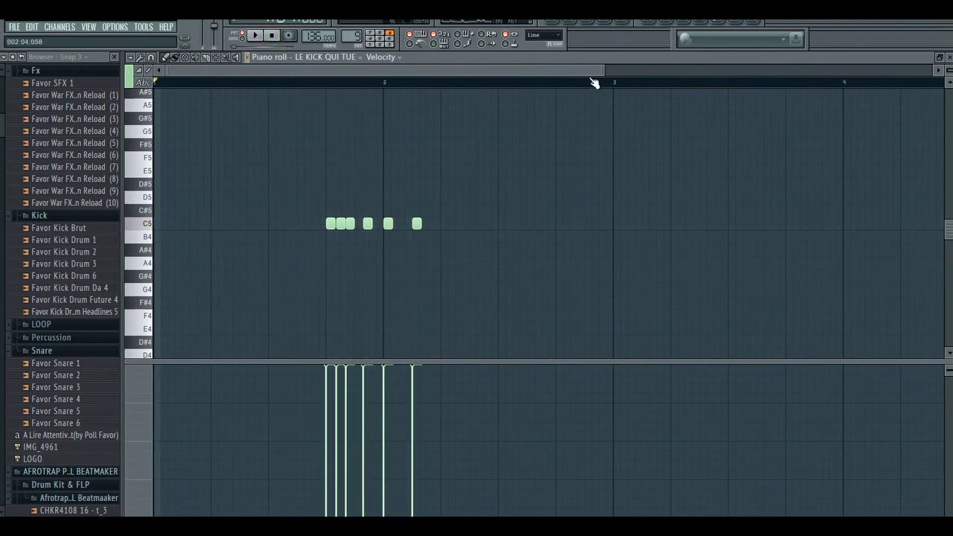
pyautogui.moveTo(602, 73); pyautogui.dragTo(451, 72)
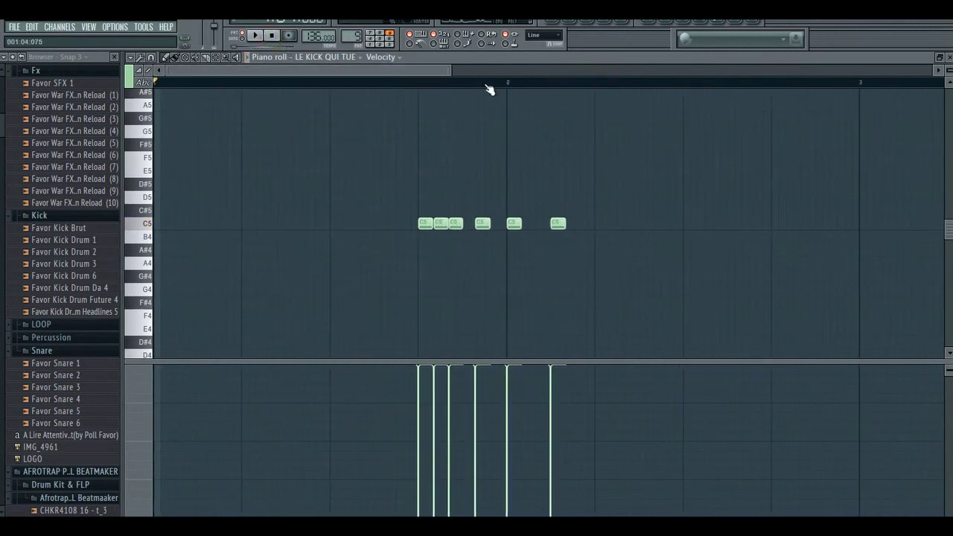
pyautogui.click(255, 35)
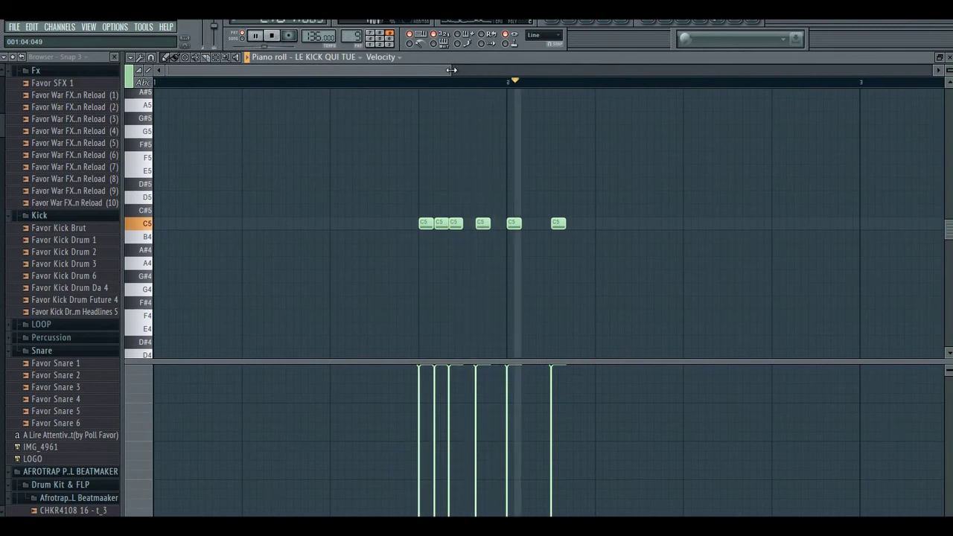
pyautogui.click(273, 36)
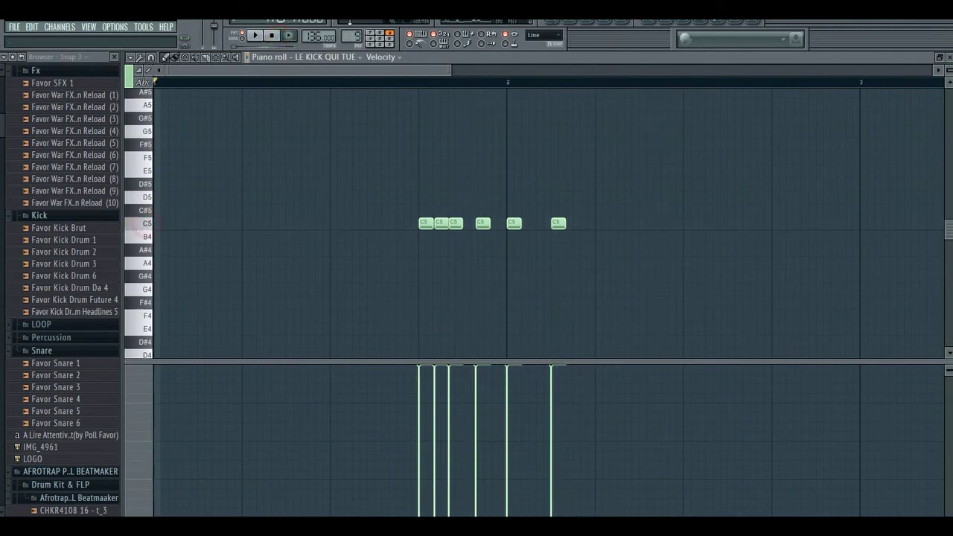
# Return to the playlist, set the playback position to bar 33 and play the song from there.
pyautogui.click(555, 25)
pyautogui.click(336, 84)
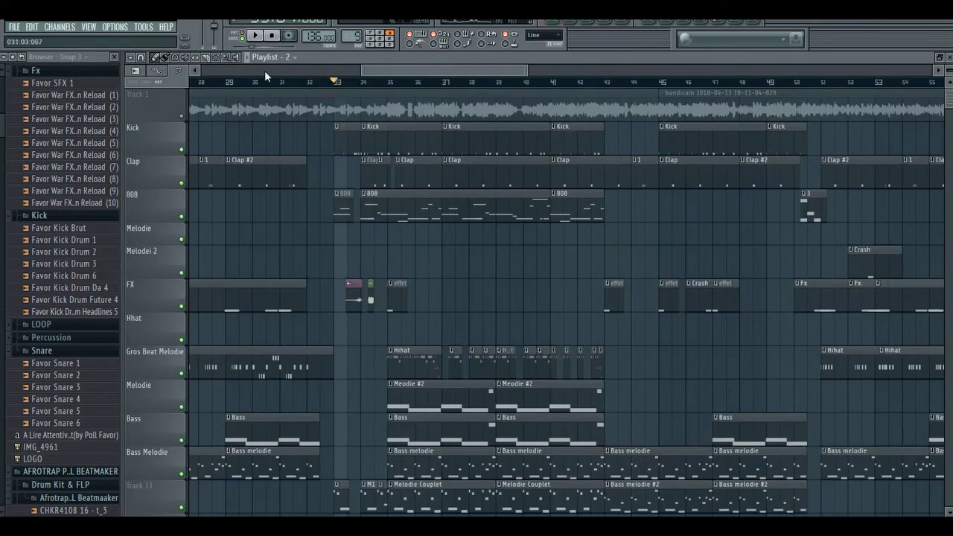
pyautogui.click(259, 40)
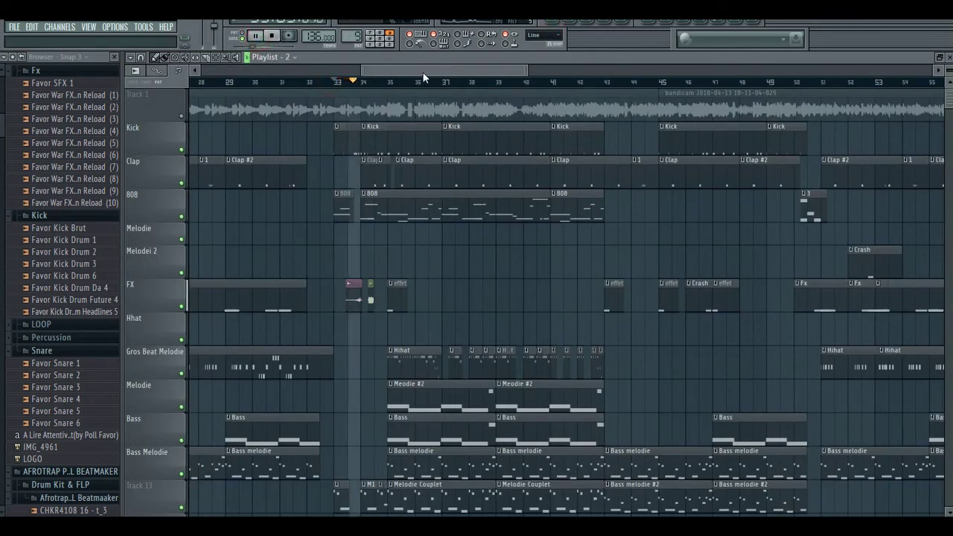
# Follow the song past bar 49, review the clips from the Kick track down to Track 17, and stop playback.
pyautogui.moveTo(424, 70); pyautogui.dragTo(449, 70)
pyautogui.scroll(-4, 555, 249)
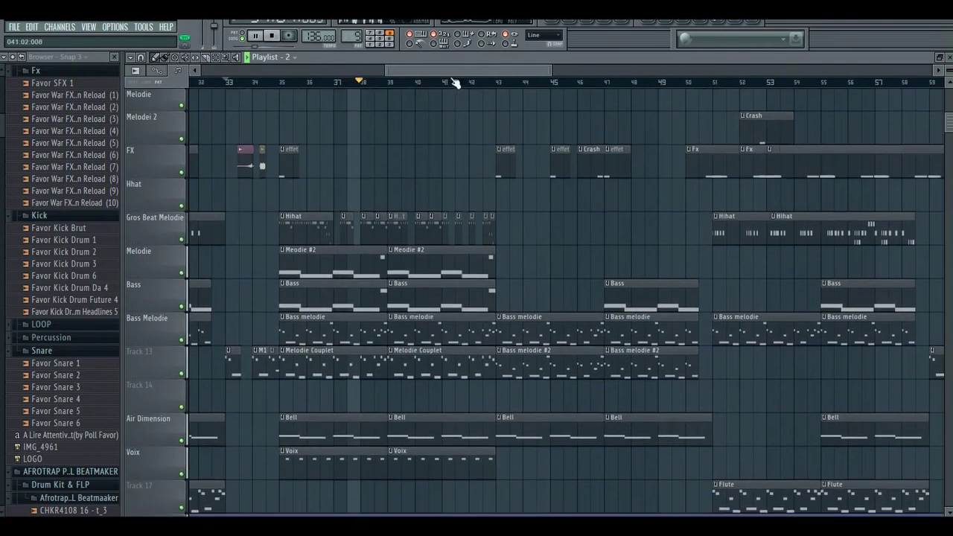
pyautogui.moveTo(456, 81); pyautogui.dragTo(502, 71)
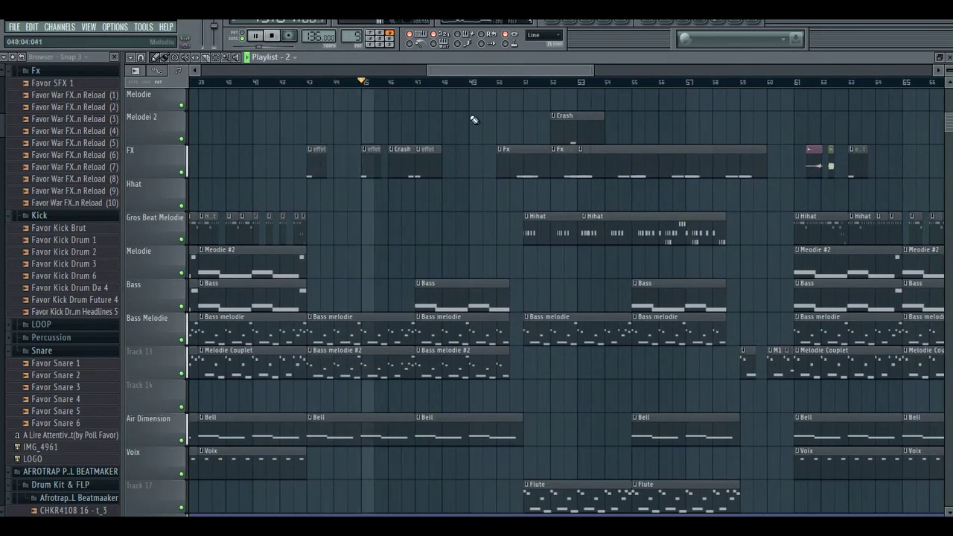
pyautogui.scroll(3, 490, 93)
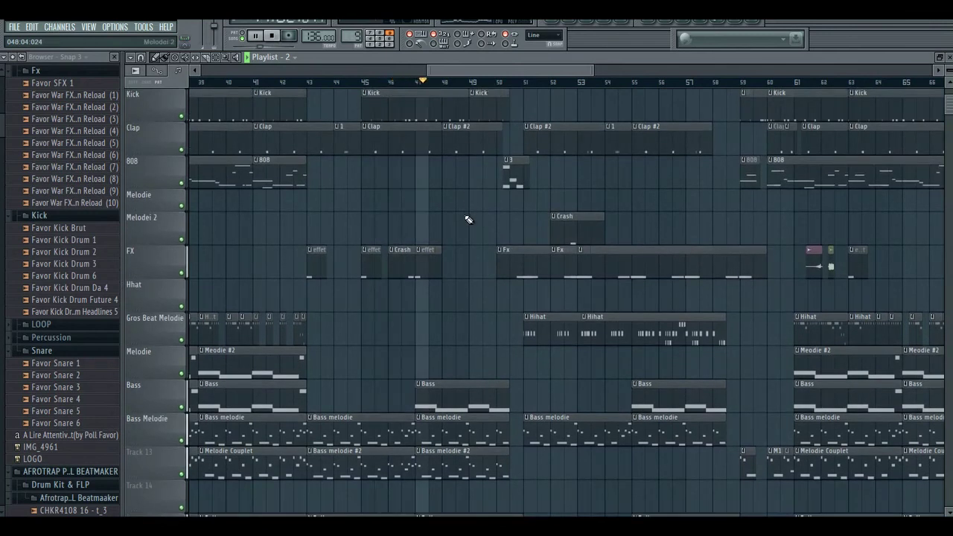
pyautogui.scroll(-1, 469, 218)
pyautogui.scroll(-2, 469, 218)
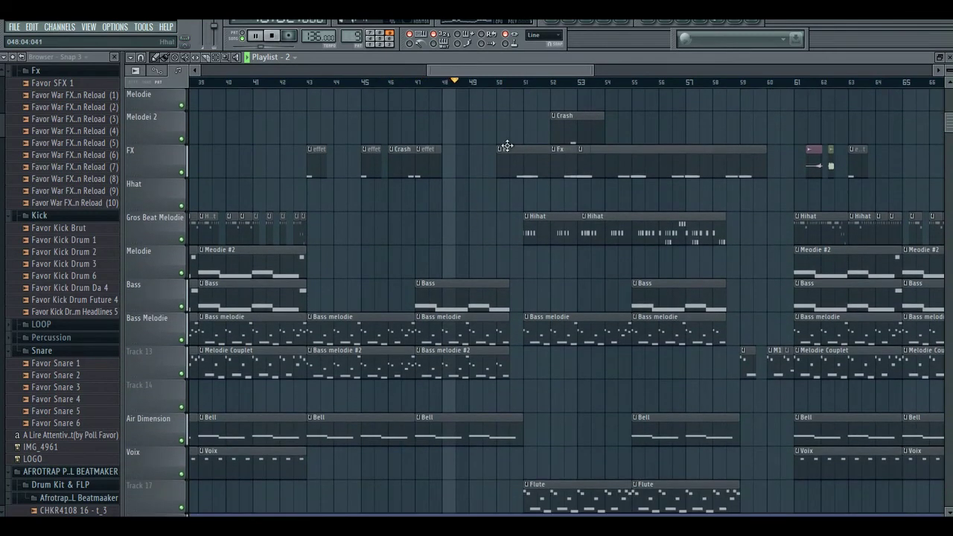
pyautogui.moveTo(532, 66); pyautogui.dragTo(543, 73)
pyautogui.scroll(1, 577, 147)
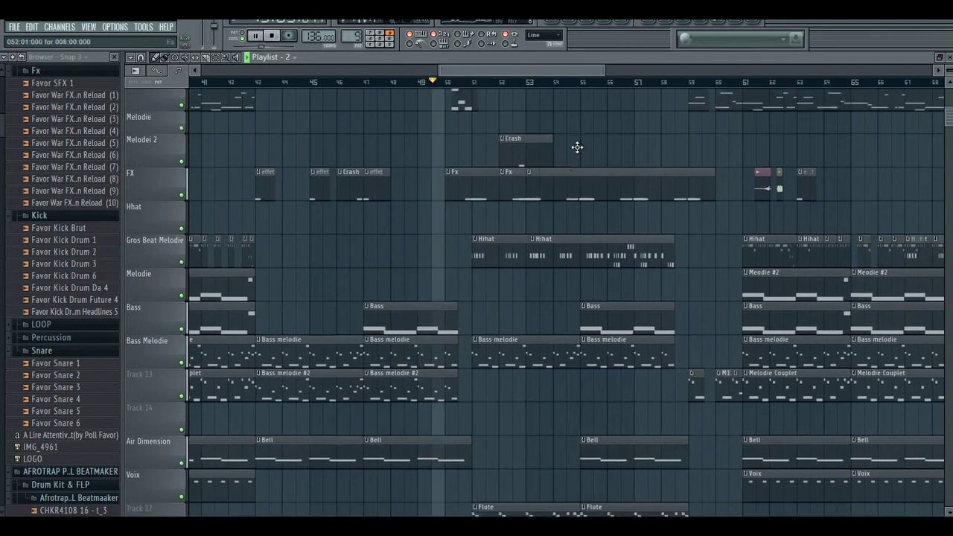
pyautogui.click(273, 41)
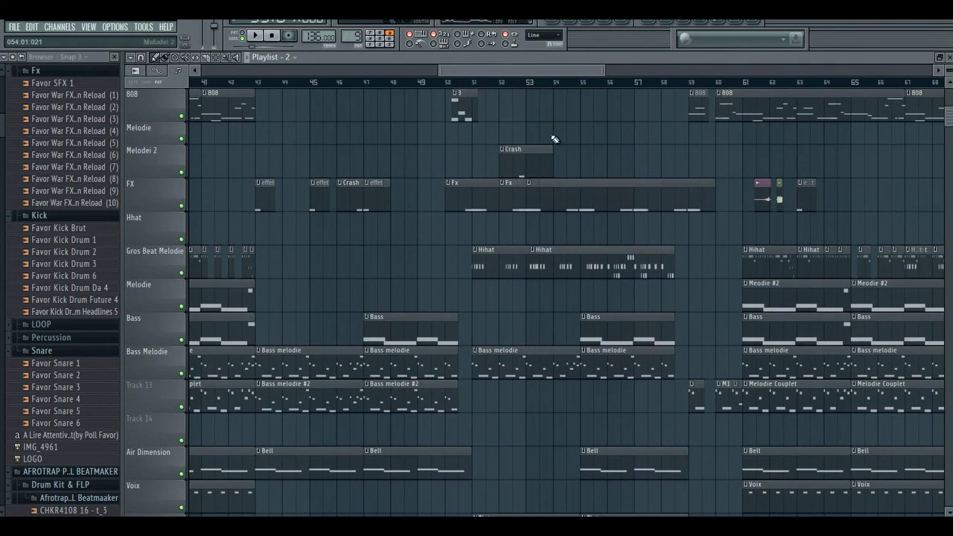
# Look through the remaining arrangement up to the closing section around bar 105 and go back to the earlier bars.
pyautogui.moveTo(560, 74); pyautogui.dragTo(805, 47)
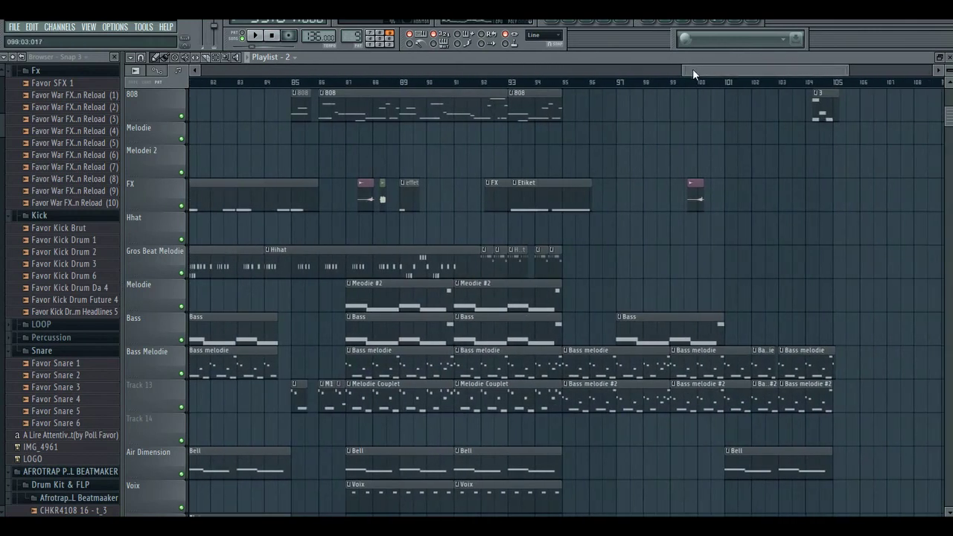
pyautogui.moveTo(691, 70); pyautogui.dragTo(260, 69)
pyautogui.moveTo(368, 70); pyautogui.dragTo(421, 68)
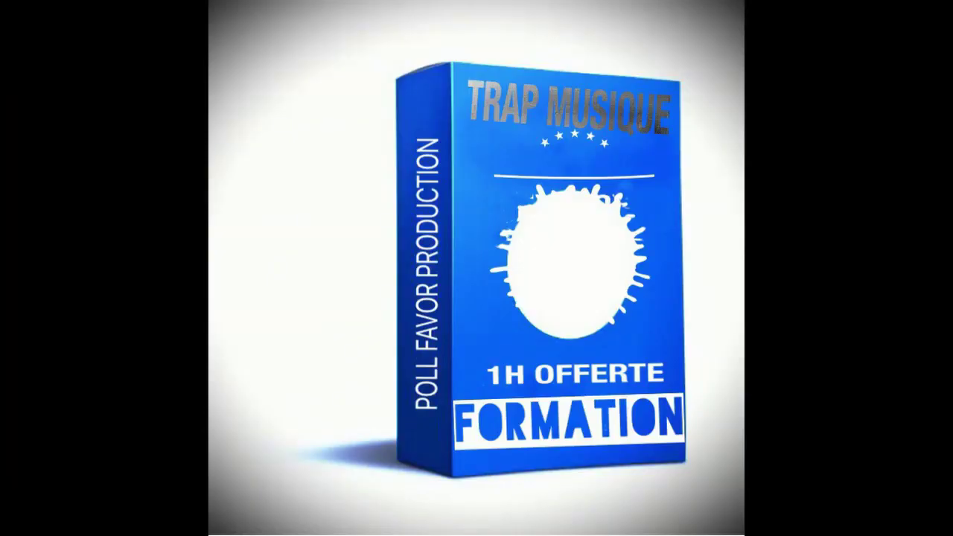